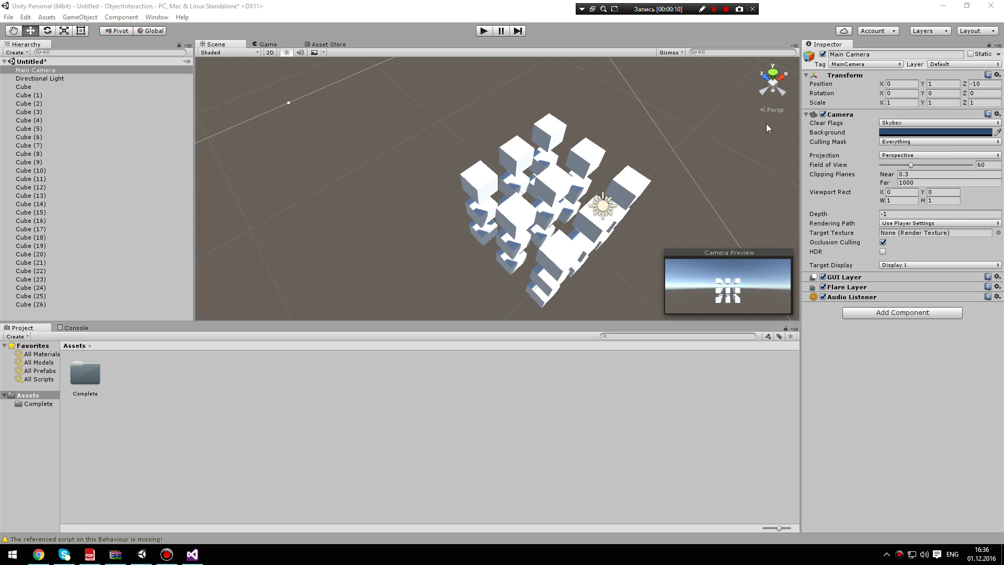
# Step: Attach a new C# script named RaycastHitter to the Main Camera and open it in Visual Studio
pyautogui.click(906, 312)
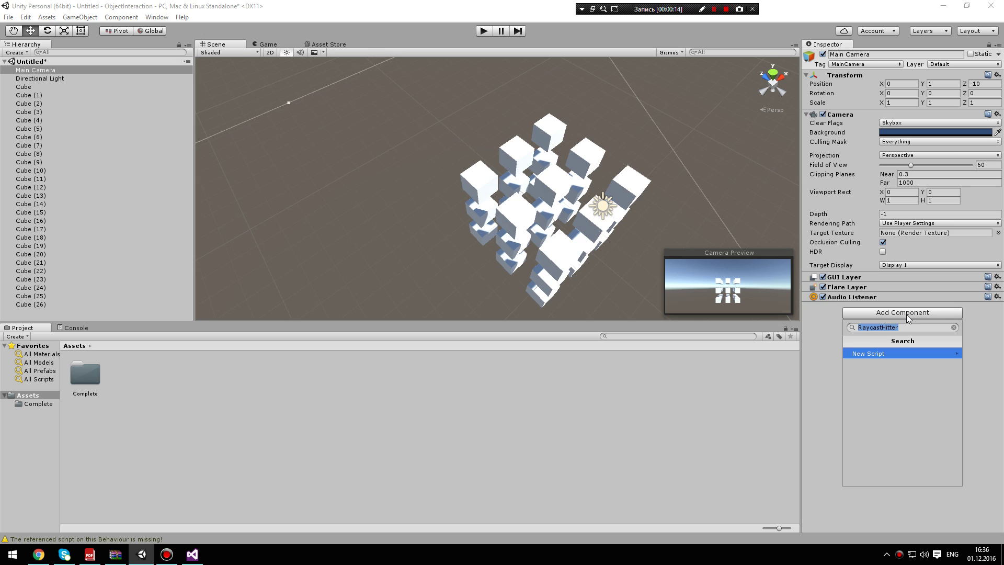
pyautogui.press('Return')
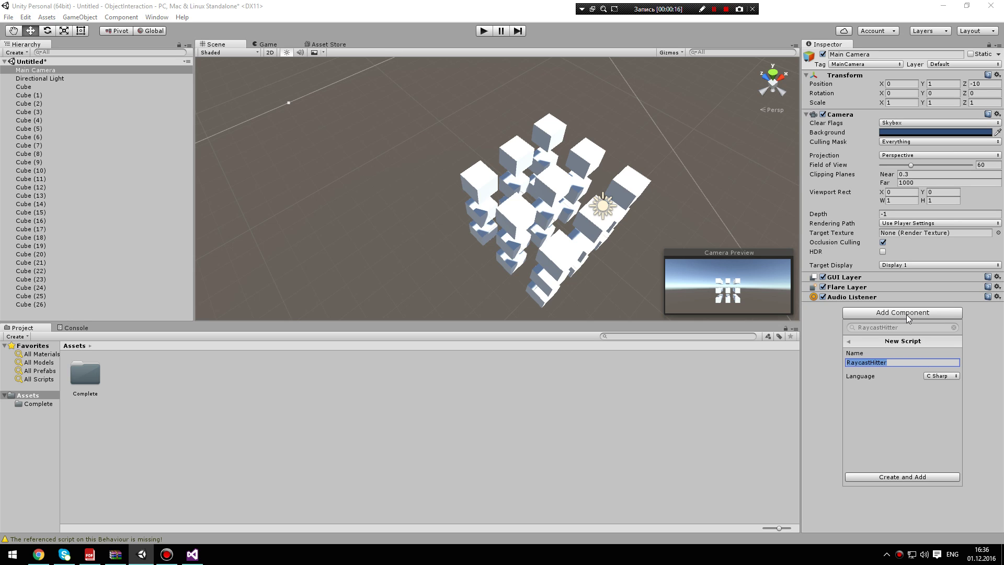
pyautogui.press('Return')
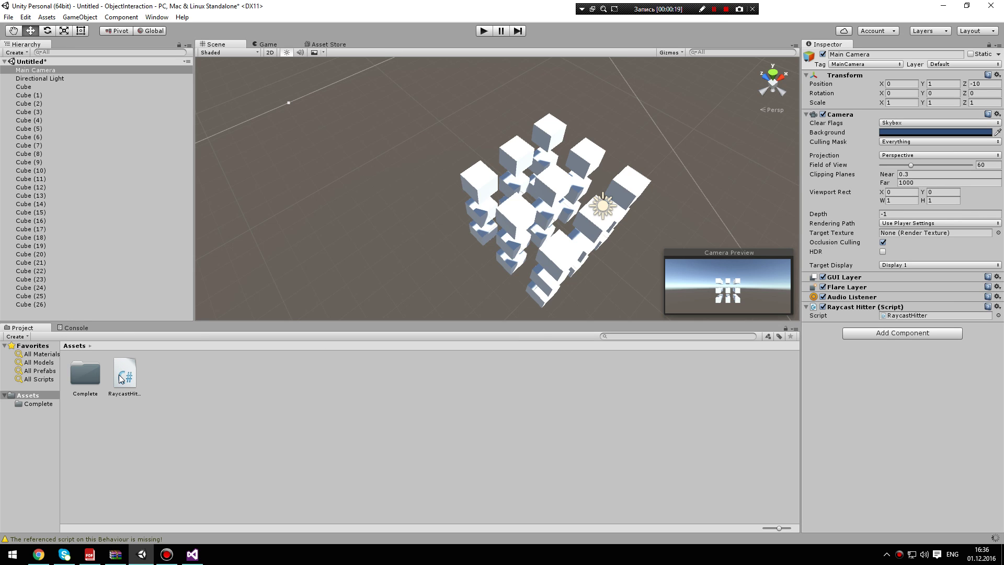
pyautogui.doubleClick(120, 377)
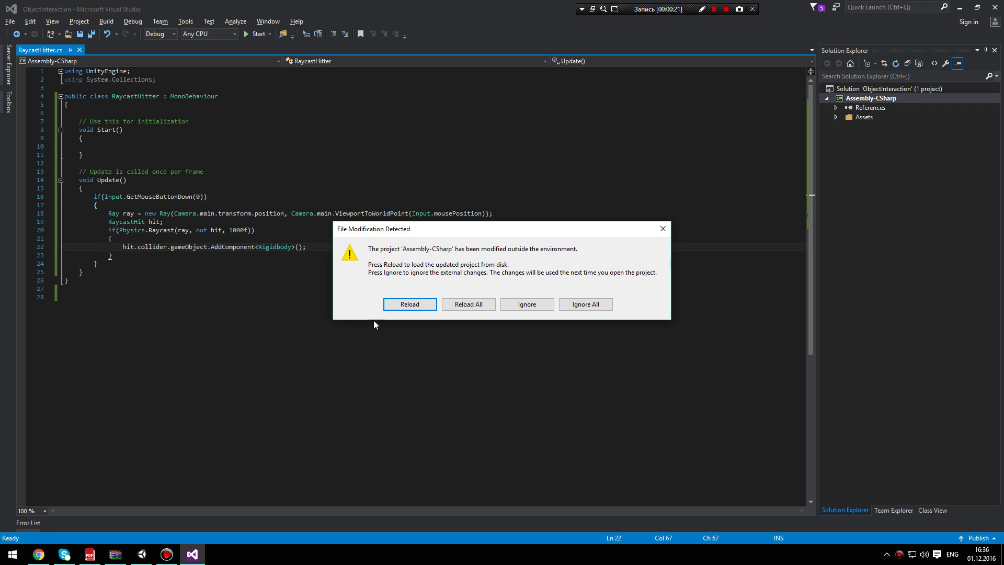
# Step: Reload the project, add an empty if (Input.GetMouseButtonDown(0)) block in Update, and save
pyautogui.click(431, 304)
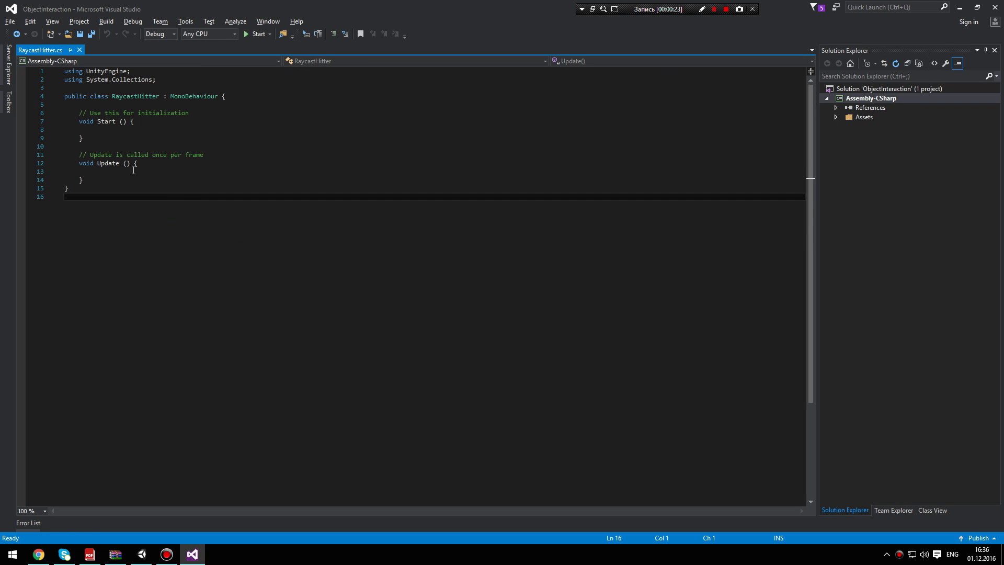
pyautogui.click(134, 171)
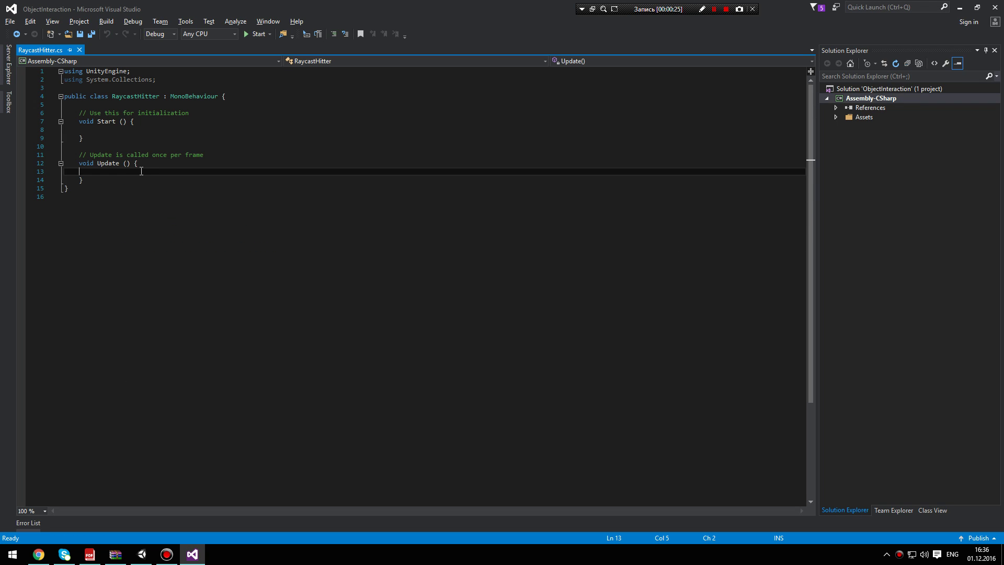
pyautogui.write('if(input')
pyautogui.write('.g')
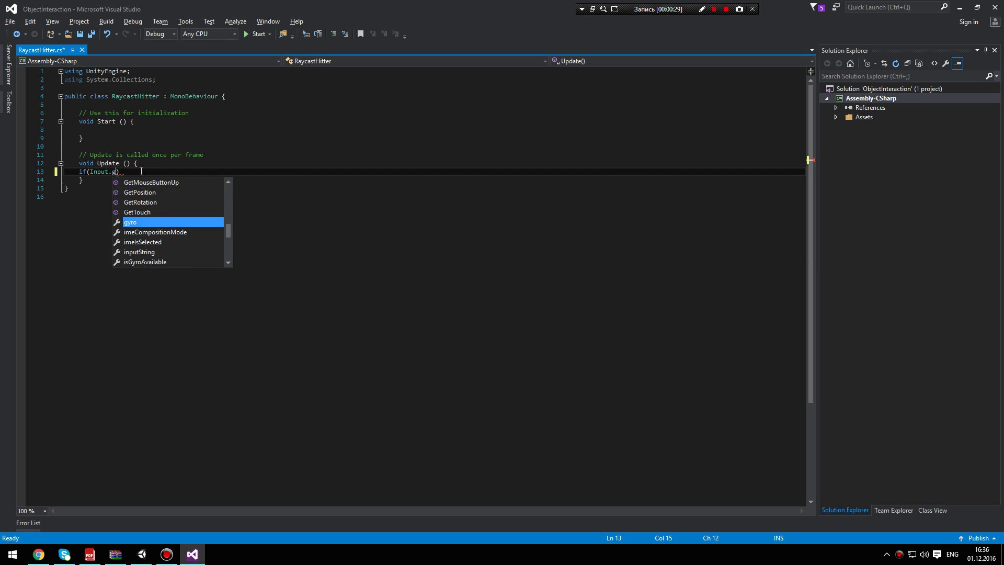
pyautogui.write('et')
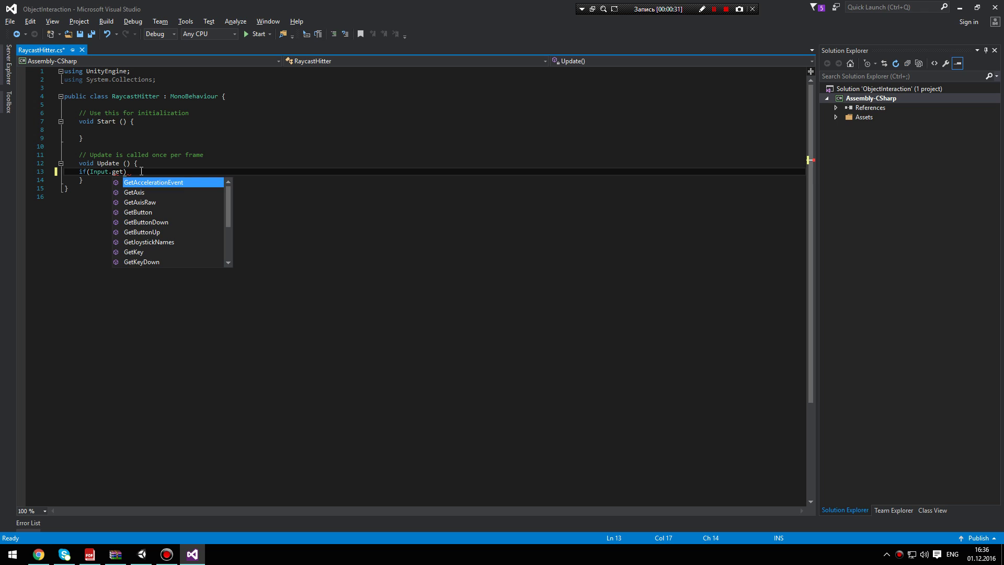
pyautogui.write('mouse')
pyautogui.press('Tab')
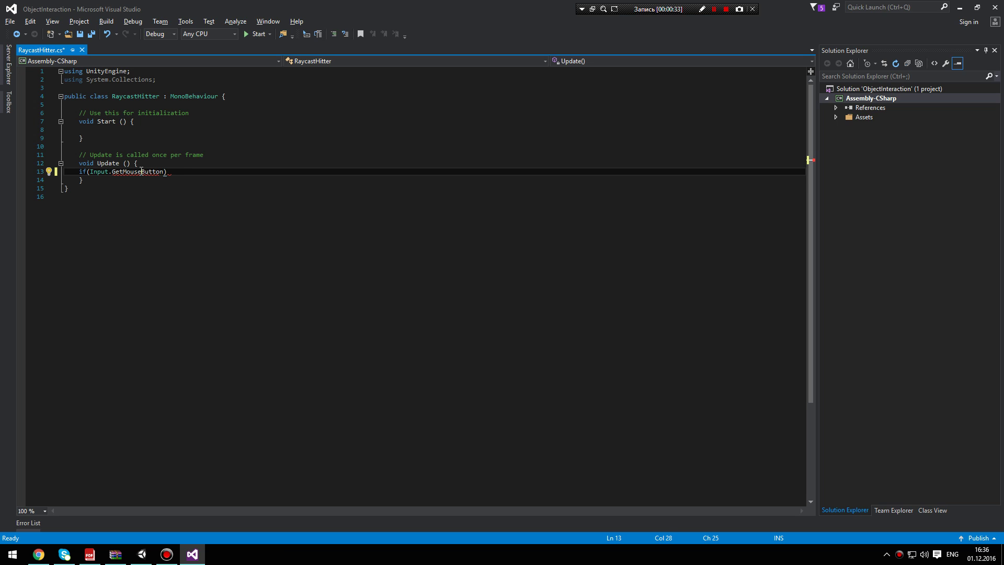
pyautogui.write('Down(0)')
pyautogui.write(')')
pyautogui.press('Return')
pyautogui.write('{')
pyautogui.press('Return')
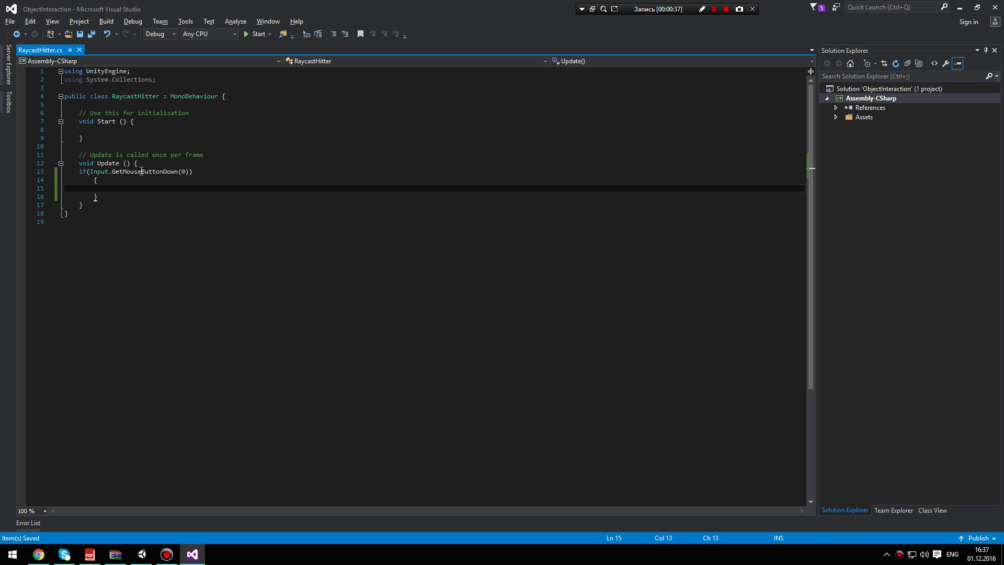
pyautogui.hotkey('ctrl', 'a')
pyautogui.hotkey('ctrl', 's')
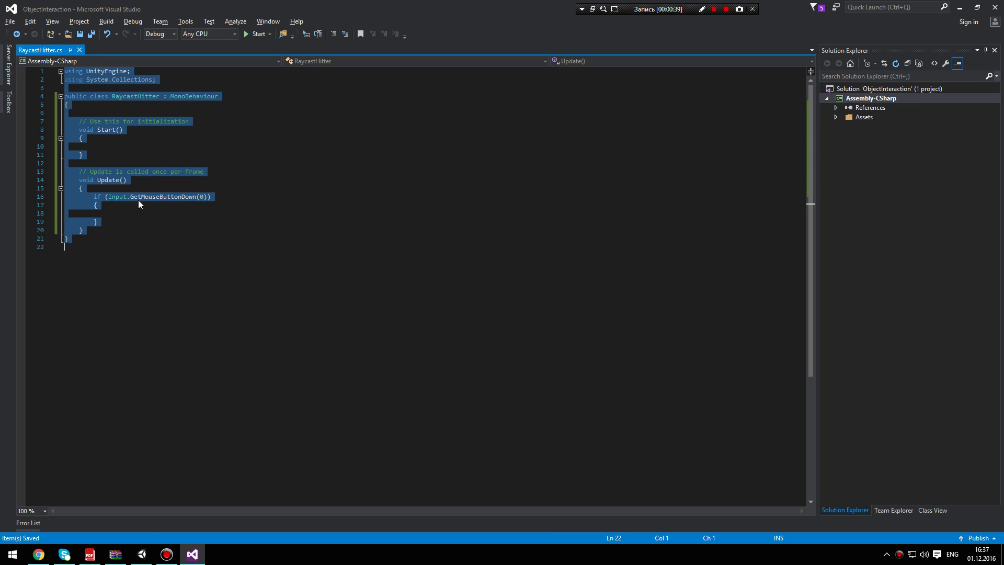
# Step: Declare Ray ray = Camera.main.ScreenPointToRay(Input.mousePosition); inside the mouse check and save
pyautogui.click(115, 213)
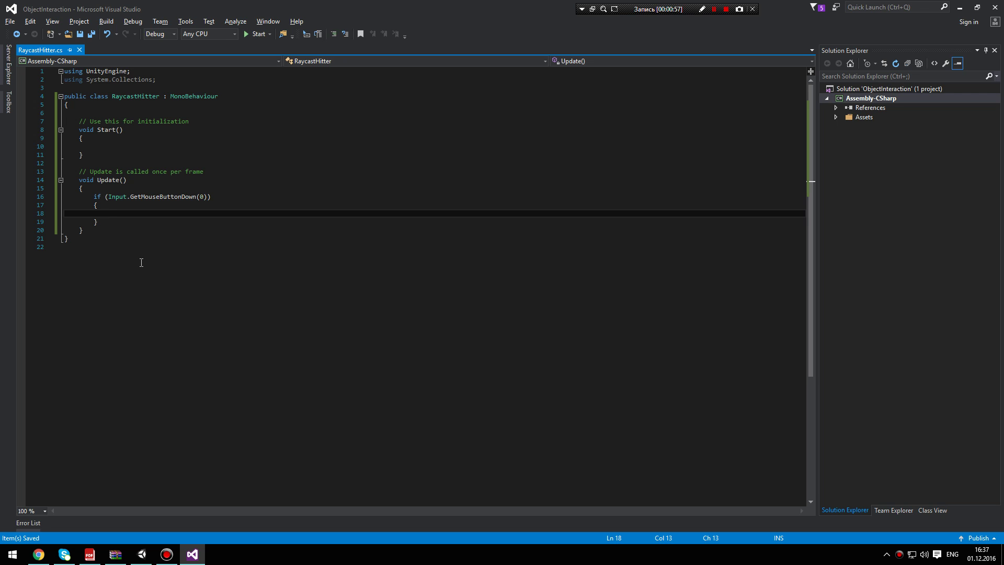
pyautogui.write('Ray r')
pyautogui.write('ay = ')
pyautogui.write('cam')
pyautogui.press('BackSpace')
pyautogui.press('BackSpace')
pyautogui.press('BackSpace')
pyautogui.write('Camera.ma')
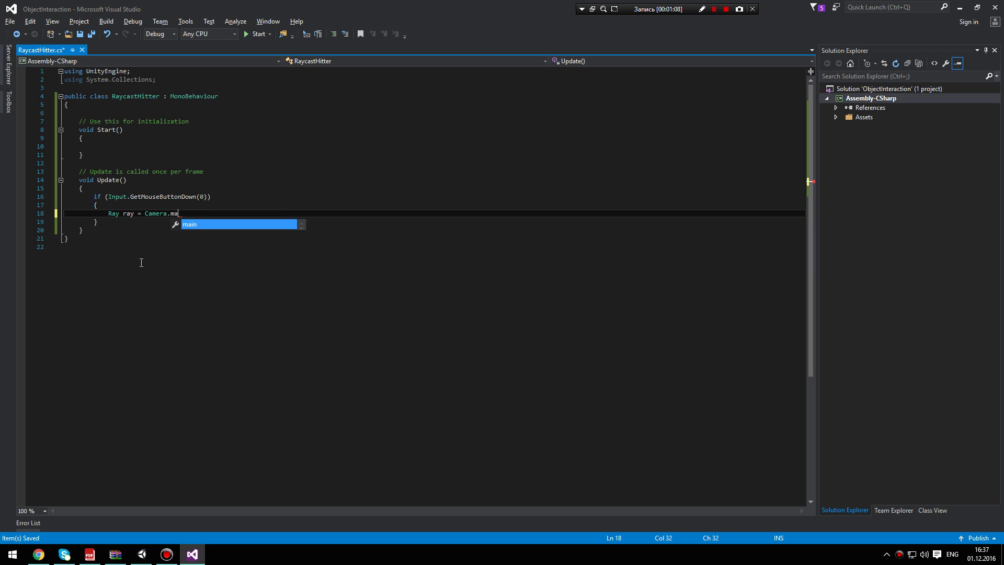
pyautogui.write('in.scre')
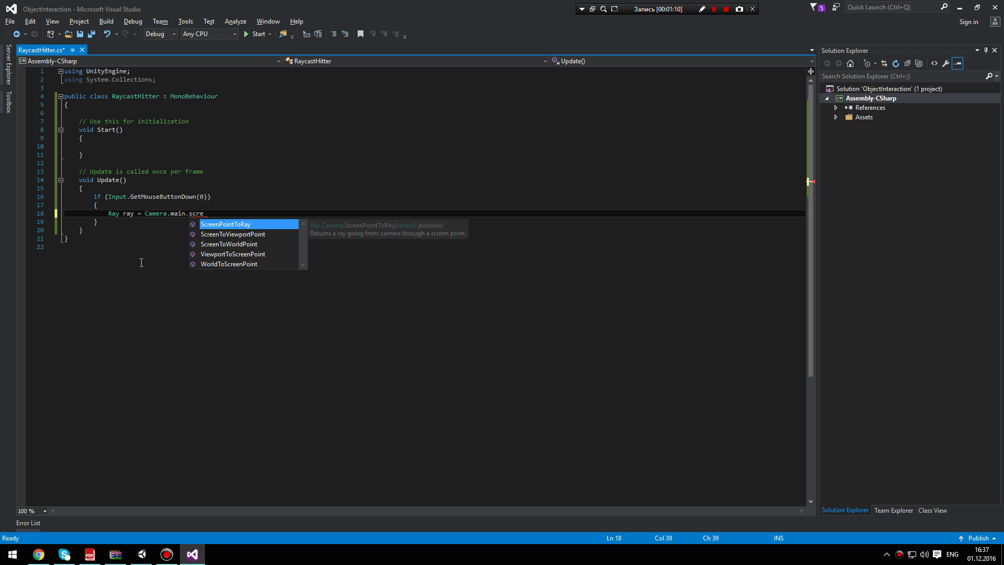
pyautogui.press('Tab')
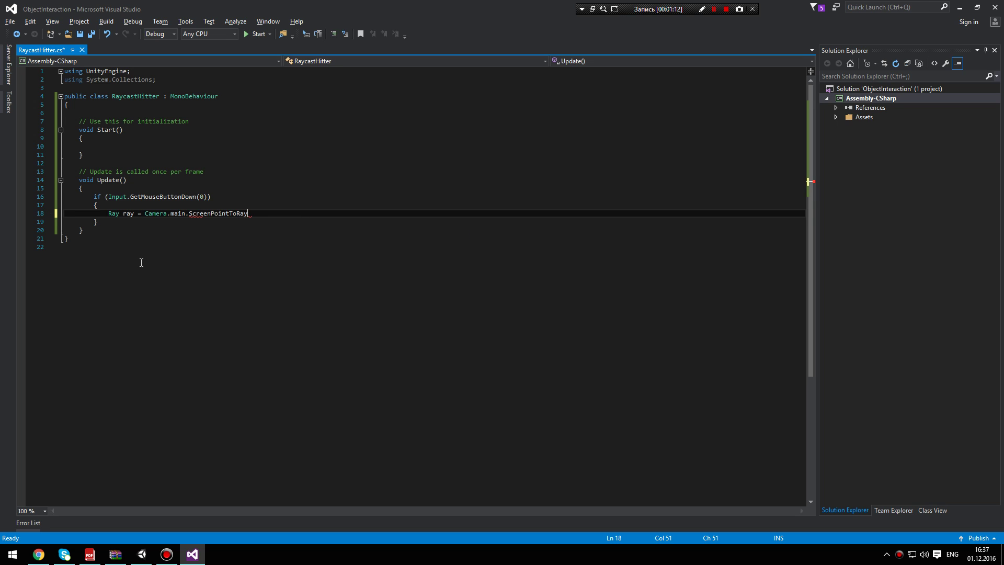
pyautogui.write('(')
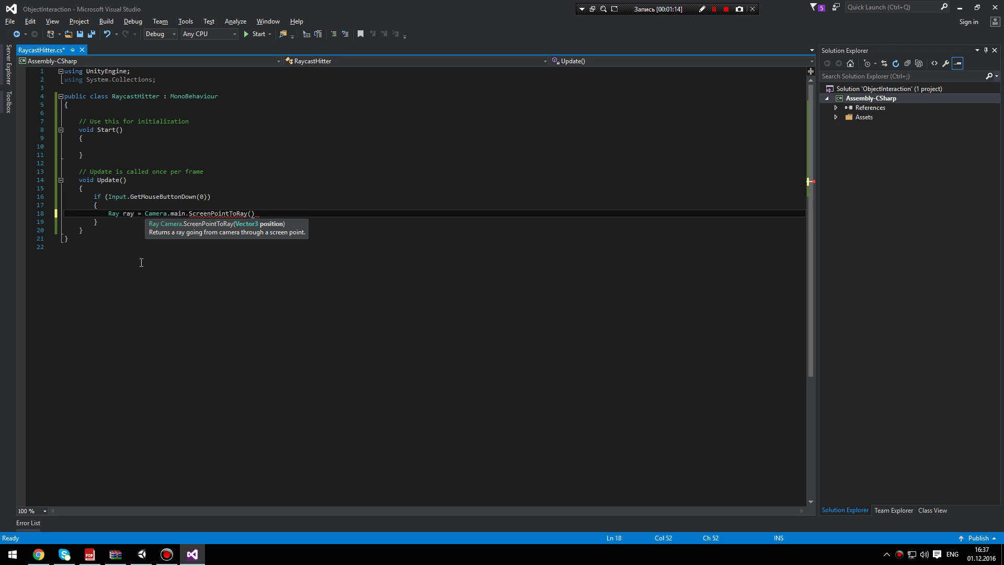
pyautogui.write('In')
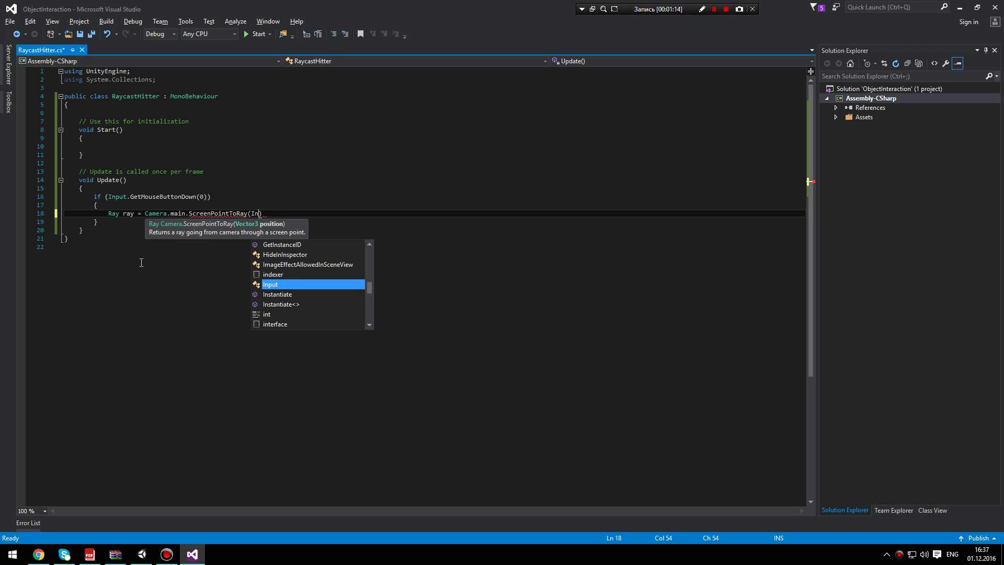
pyautogui.write('put.')
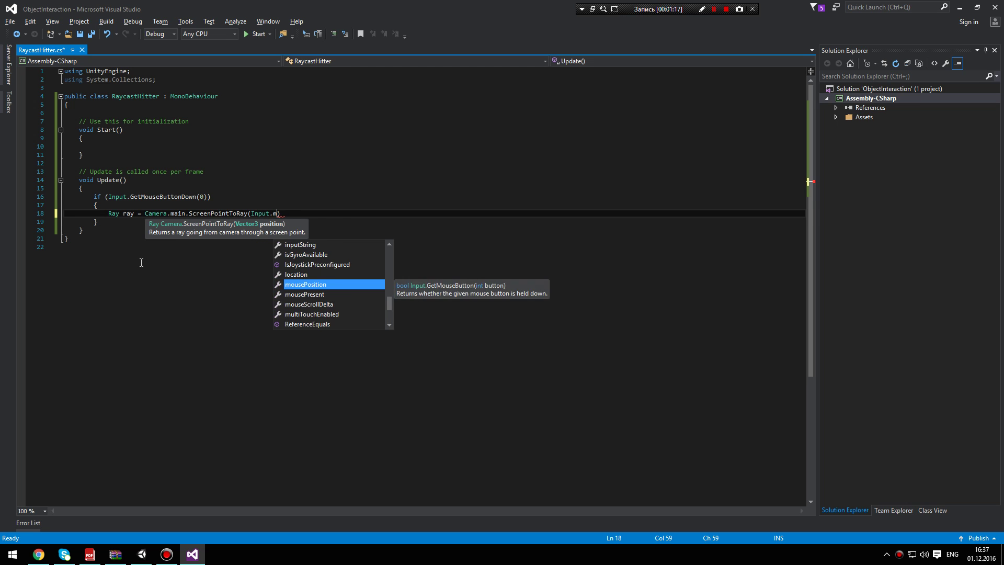
pyautogui.write('mou')
pyautogui.press('Tab')
pyautogui.write(')')
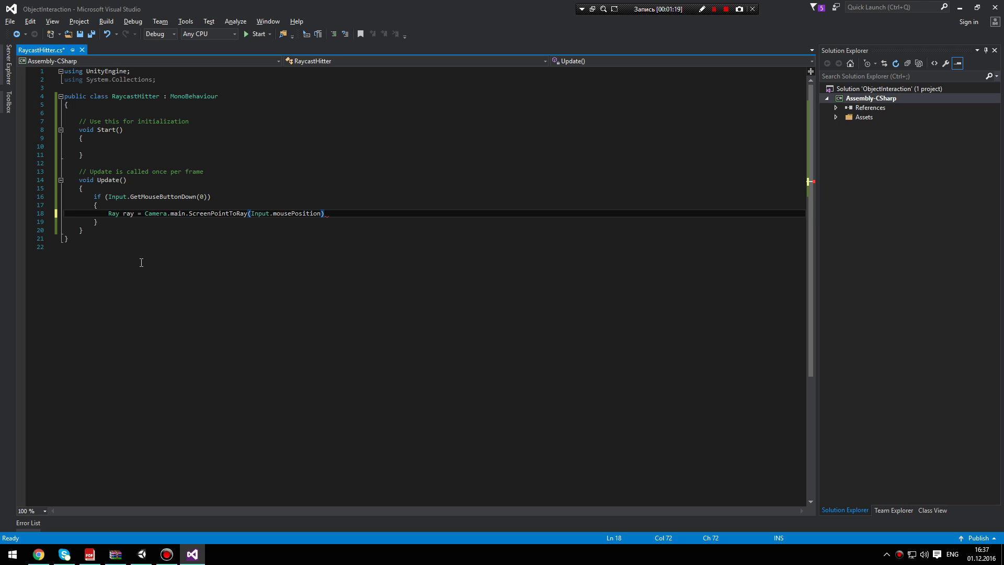
pyautogui.write(';')
pyautogui.hotkey('ctrl', 's')
pyautogui.press('Return')
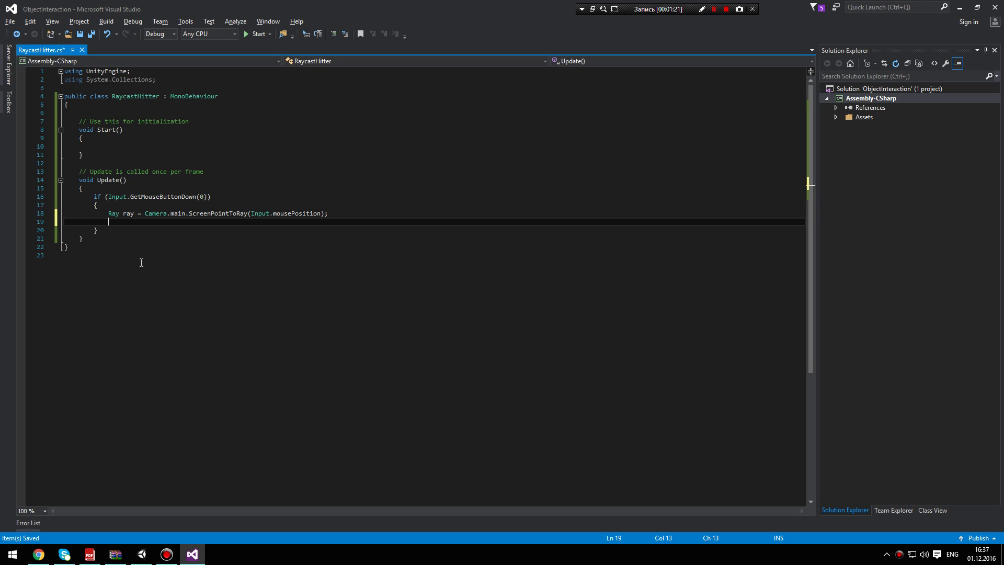
# Step: Declare a RaycastHit variable named hit below the ray
pyautogui.write('ray')
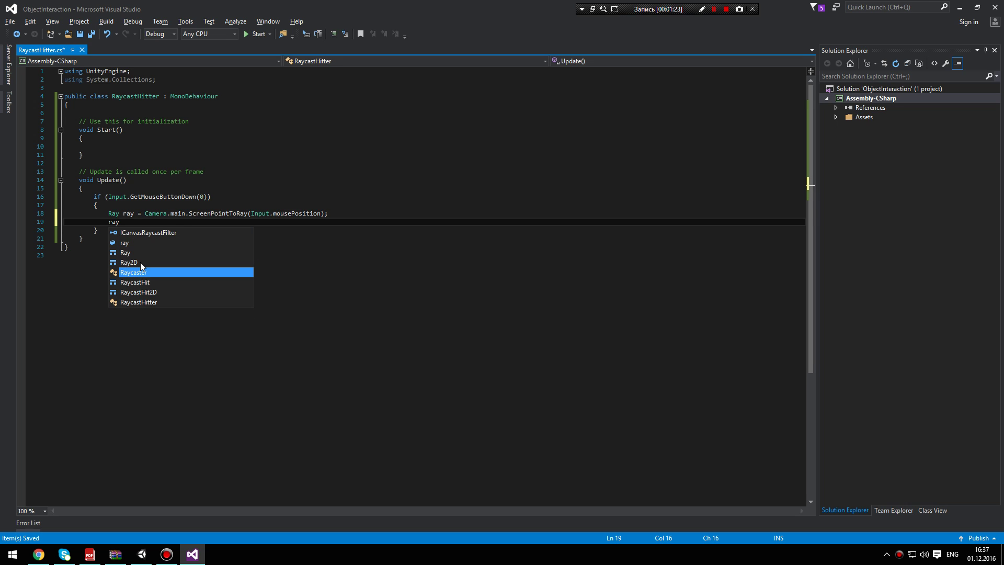
pyautogui.press('Down')
pyautogui.press('space')
pyautogui.write('hit')
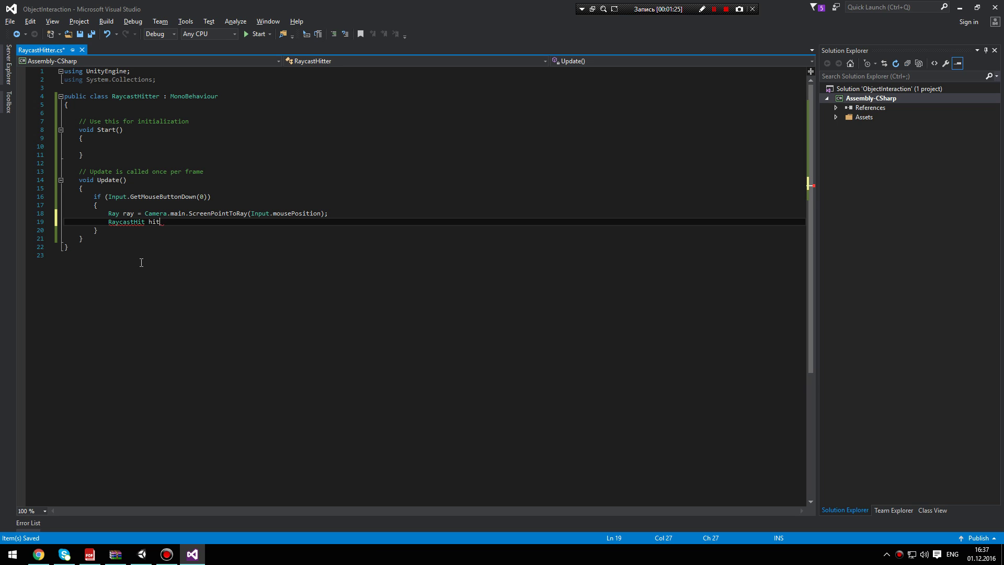
pyautogui.write(';')
pyautogui.press('Return')
# Step: Add an empty if (Physics.Raycast(ray, out hit, 1000f)) block and save the script
pyautogui.write('if')
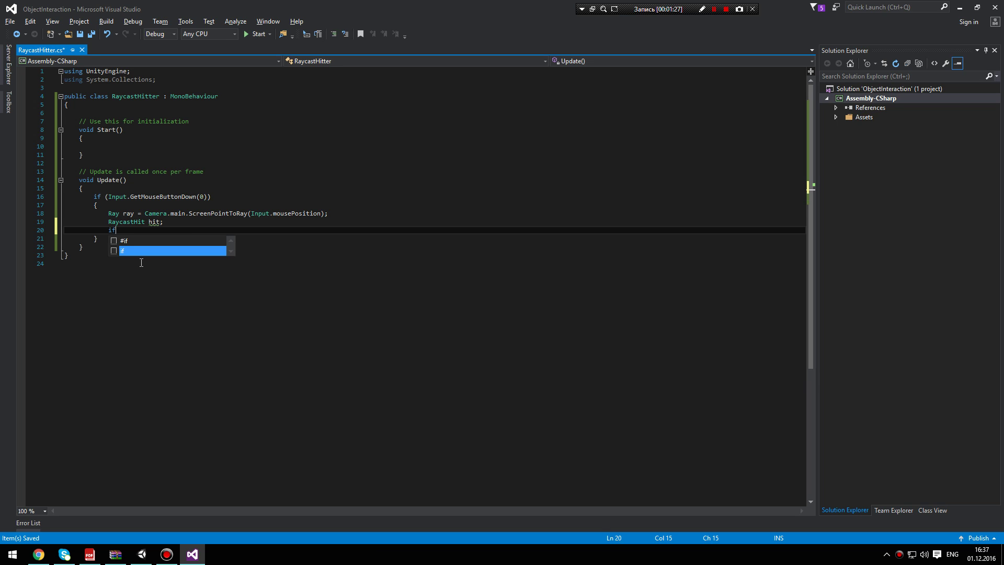
pyautogui.write('(')
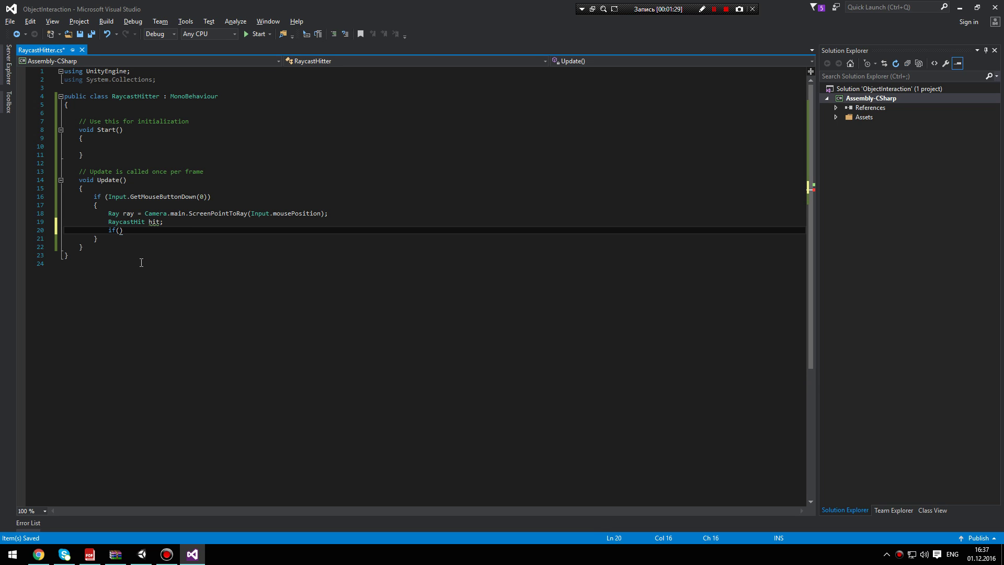
pyautogui.write('phys')
pyautogui.click(140, 261)
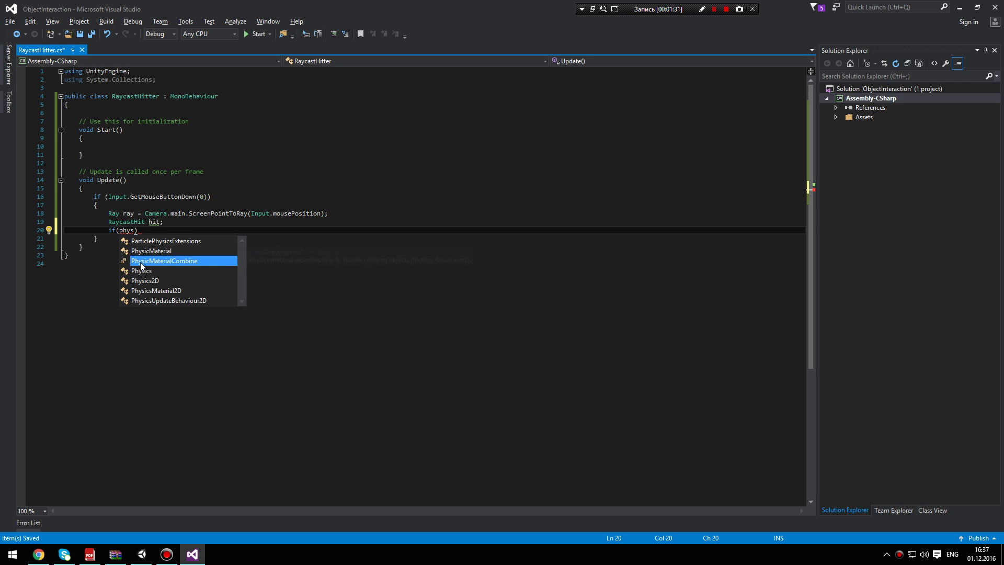
pyautogui.press('Down')
pyautogui.press('Tab')
pyautogui.write('.')
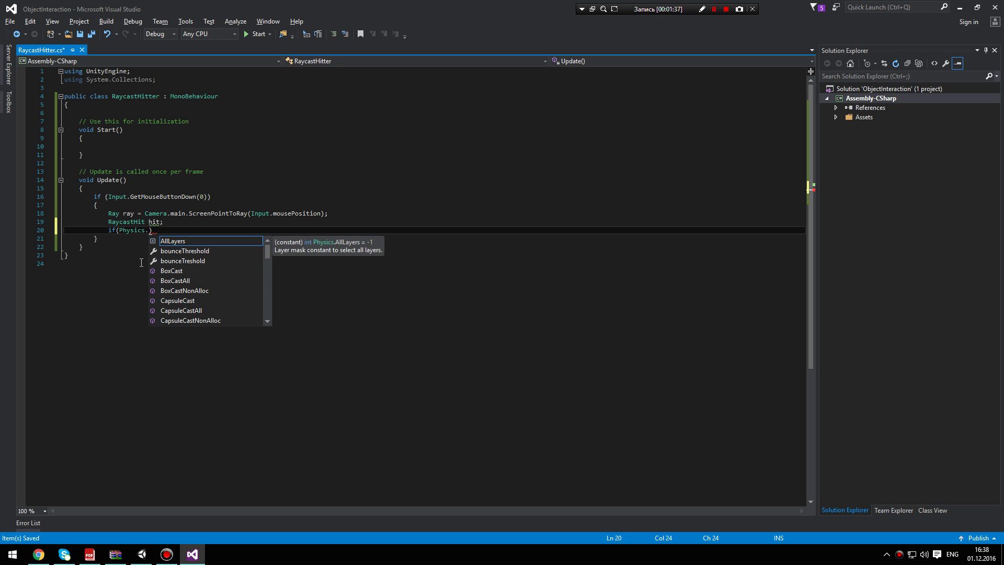
pyautogui.write('ray')
pyautogui.press('Tab')
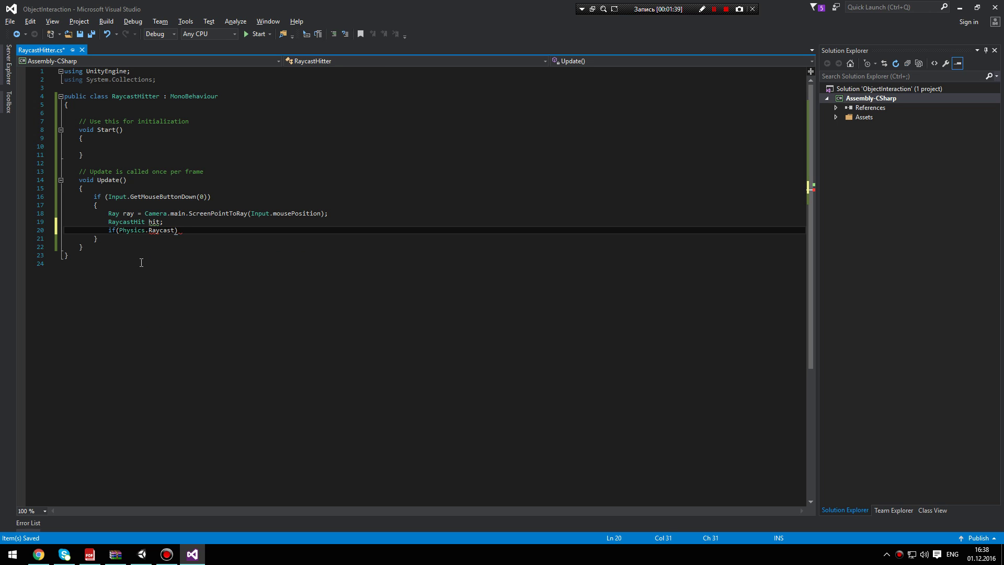
pyautogui.write('(')
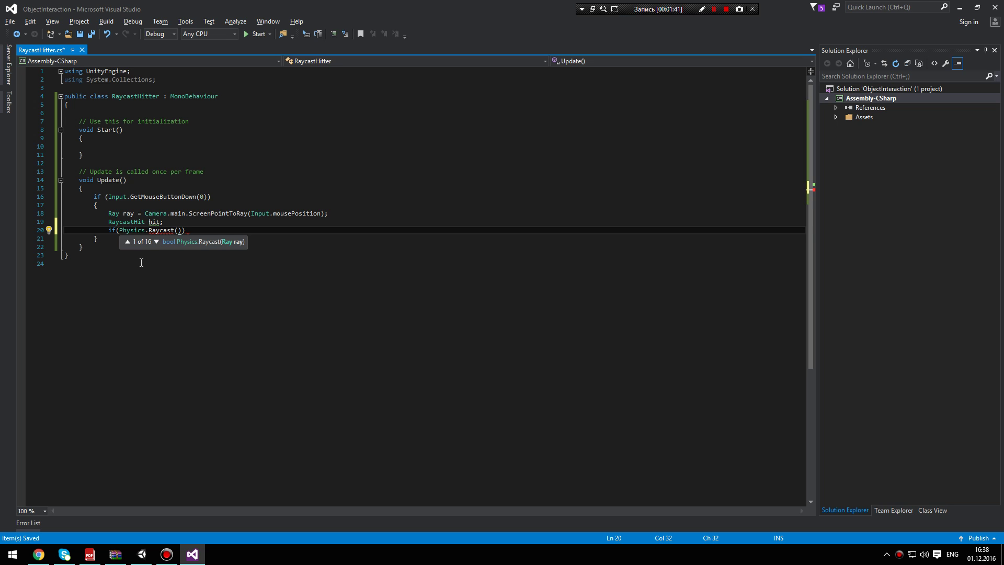
pyautogui.write('ray')
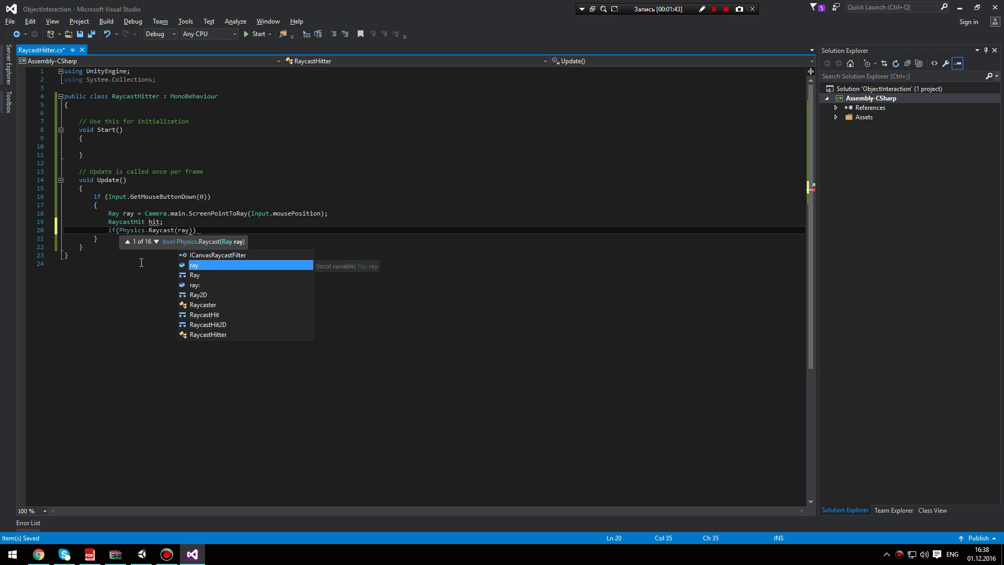
pyautogui.write(', ')
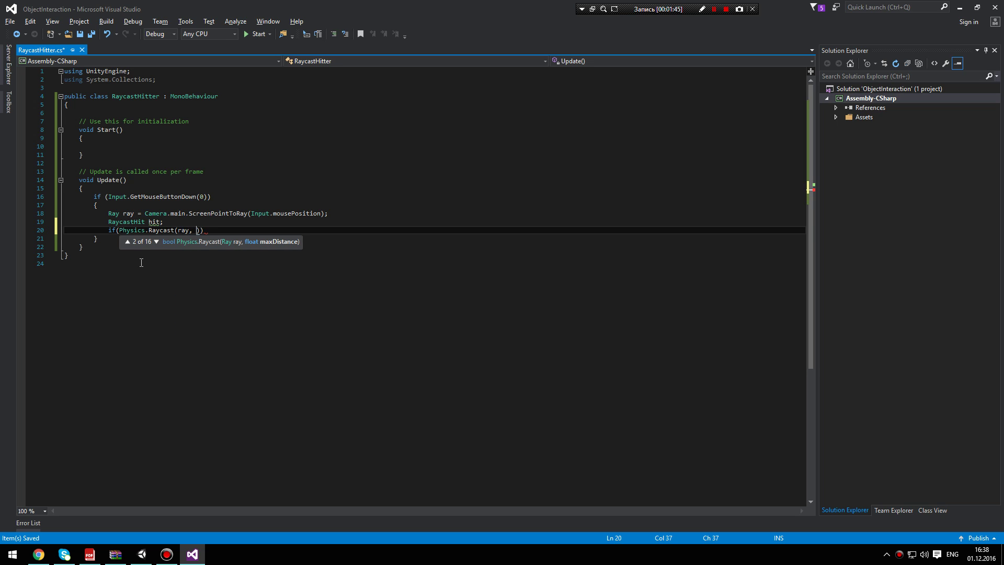
pyautogui.write('out ')
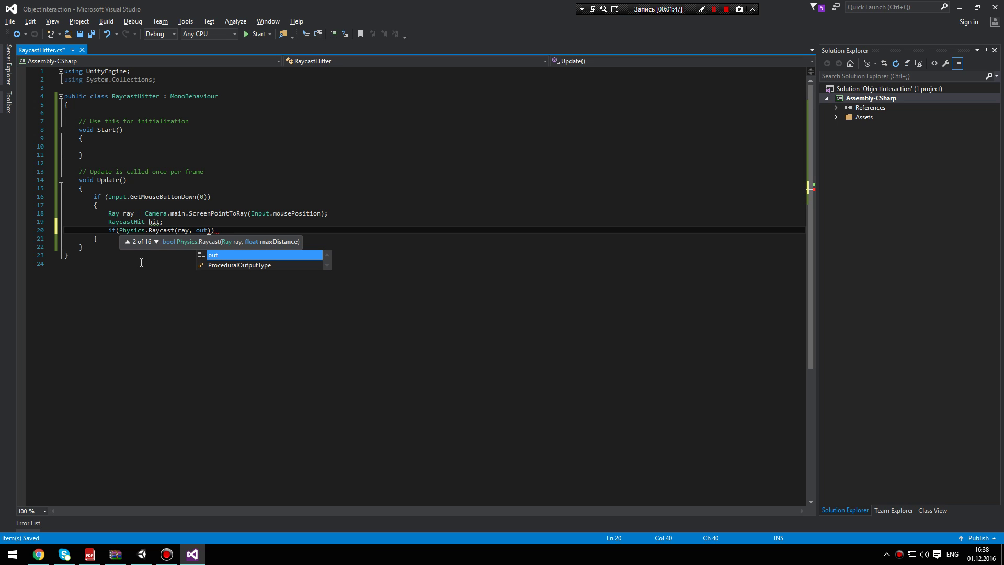
pyautogui.write('hit')
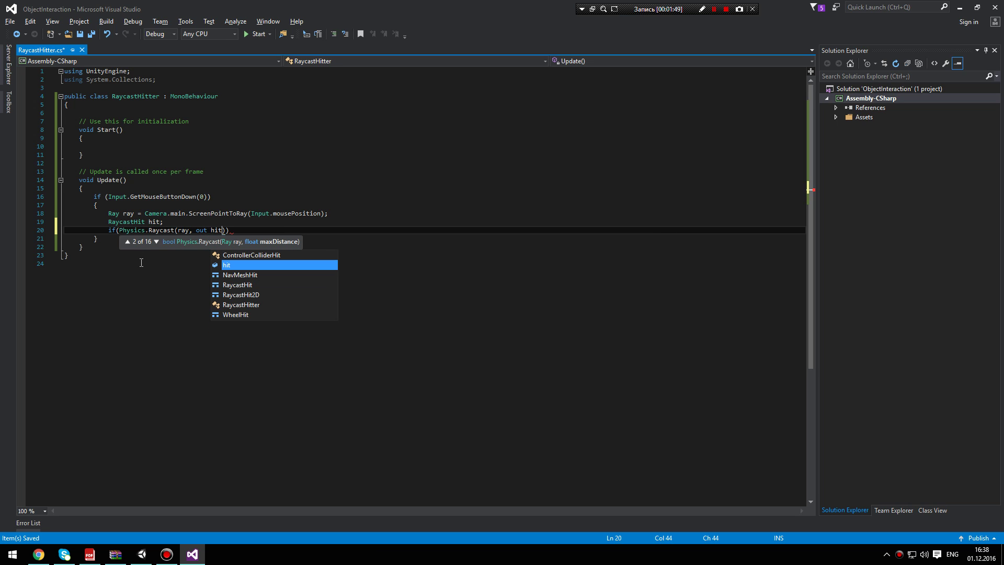
pyautogui.write(', 10')
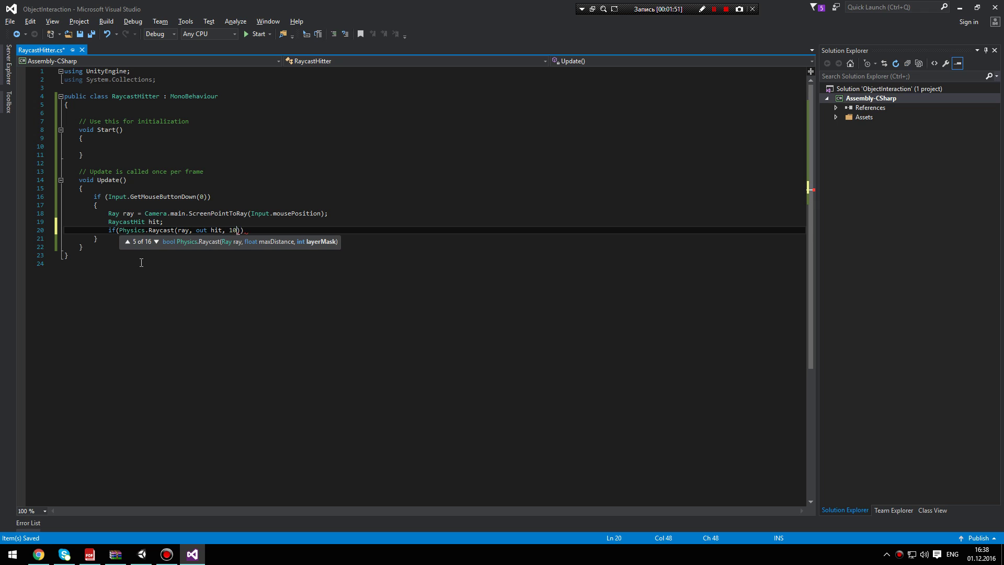
pyautogui.write('00f)')
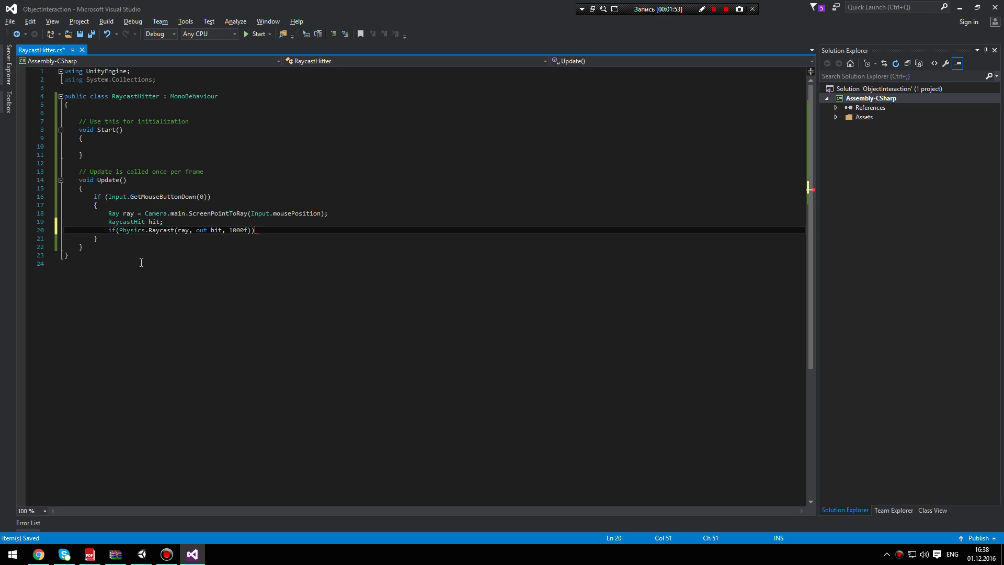
pyautogui.press('Return')
pyautogui.write('{')
pyautogui.press('Return')
pyautogui.hotkey('ctrl', 's')
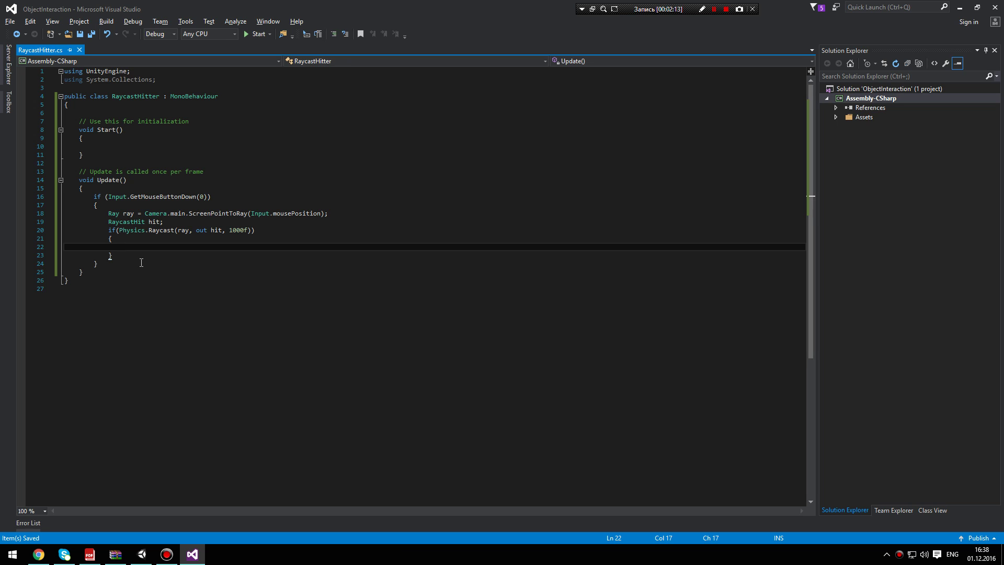
# Step: Write hit.collider.gameObject.AddComponent<Rigidbody>(); in the raycast block, fix the angle bracket, and save
pyautogui.write('hi')
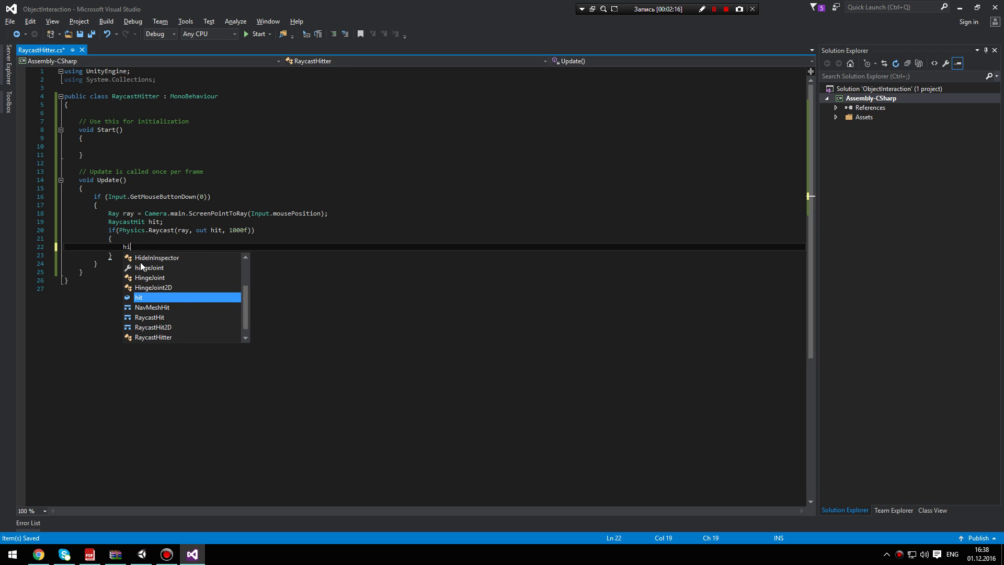
pyautogui.write('t.')
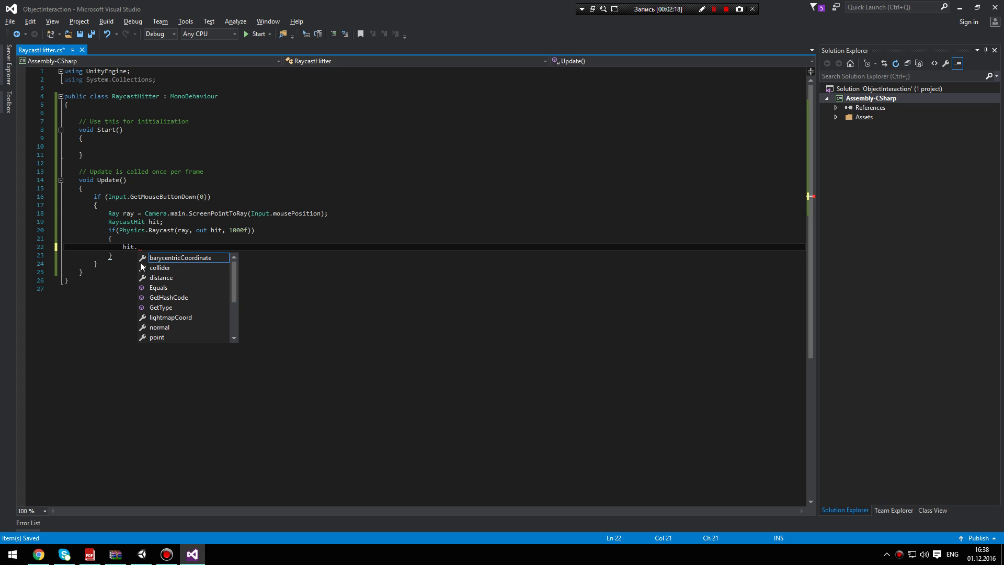
pyautogui.write('collider.g')
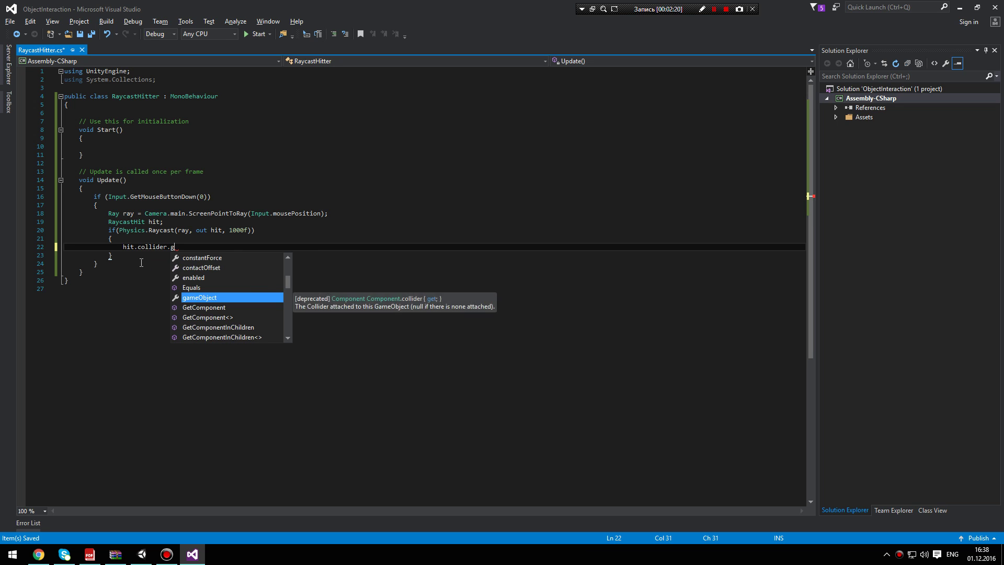
pyautogui.write('ameObject.')
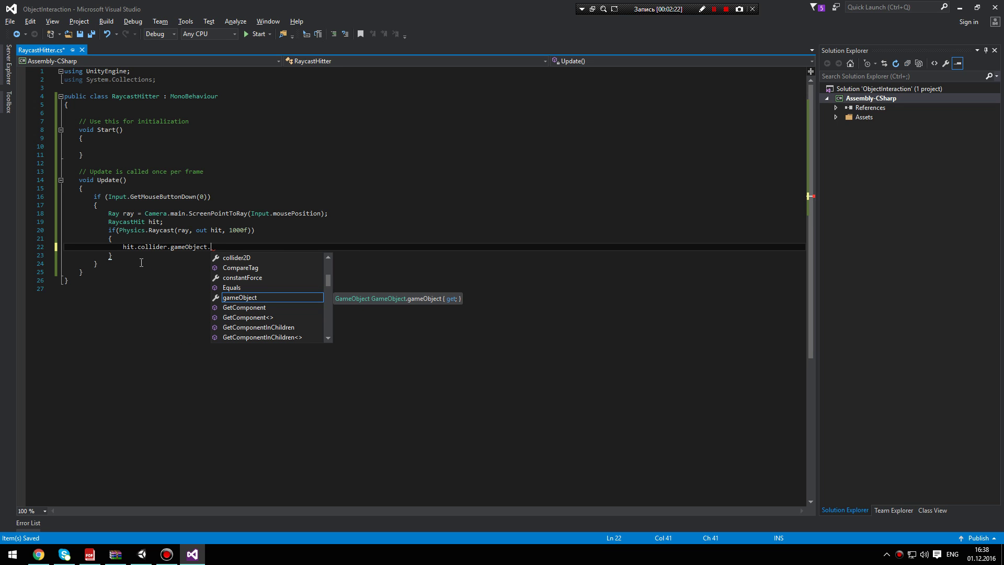
pyautogui.write('Add')
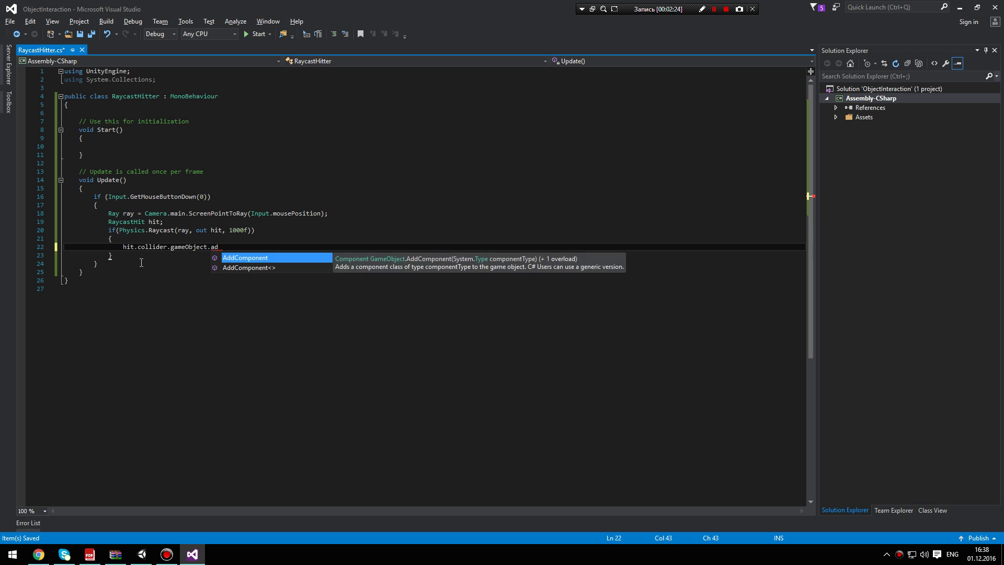
pyautogui.write('Component > Rigidbody > ')
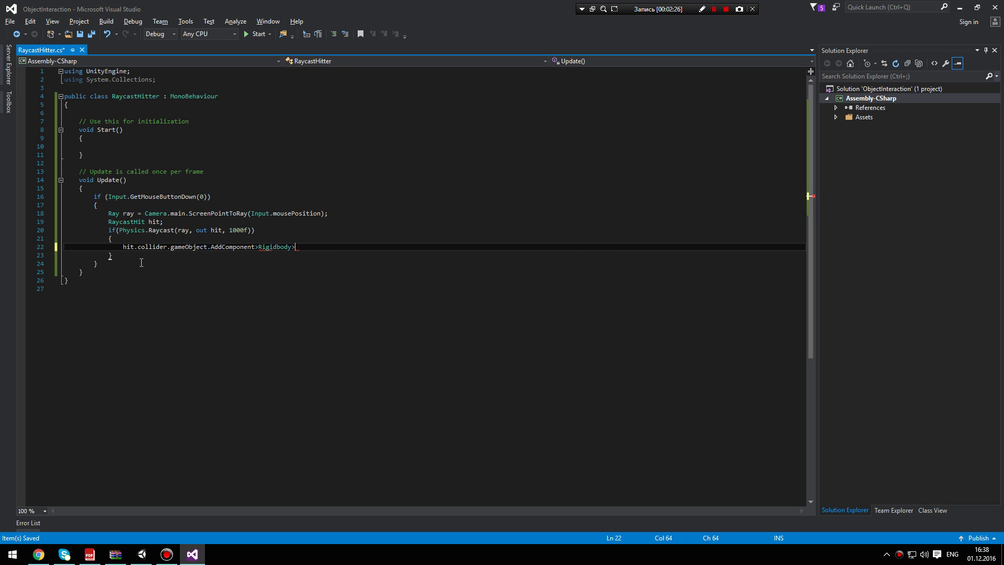
pyautogui.write('();')
pyautogui.hotkey('ctrl', 'Left')
pyautogui.hotkey('ctrl', 'Left')
pyautogui.hotkey('ctrl', 'Left')
pyautogui.press('BackSpace')
pyautogui.press('BackSpace')
pyautogui.write('<')
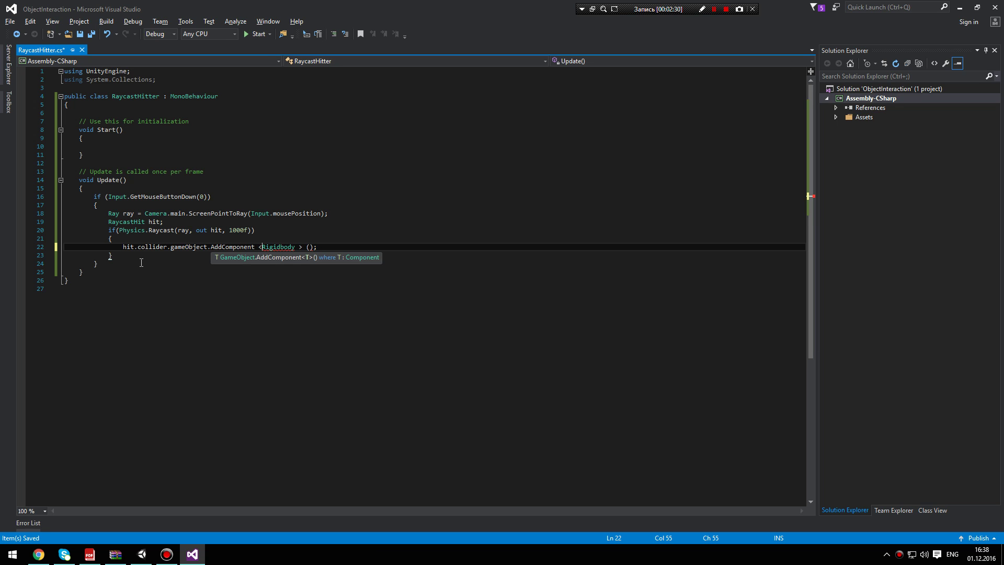
pyautogui.press('End')
pyautogui.press('Return')
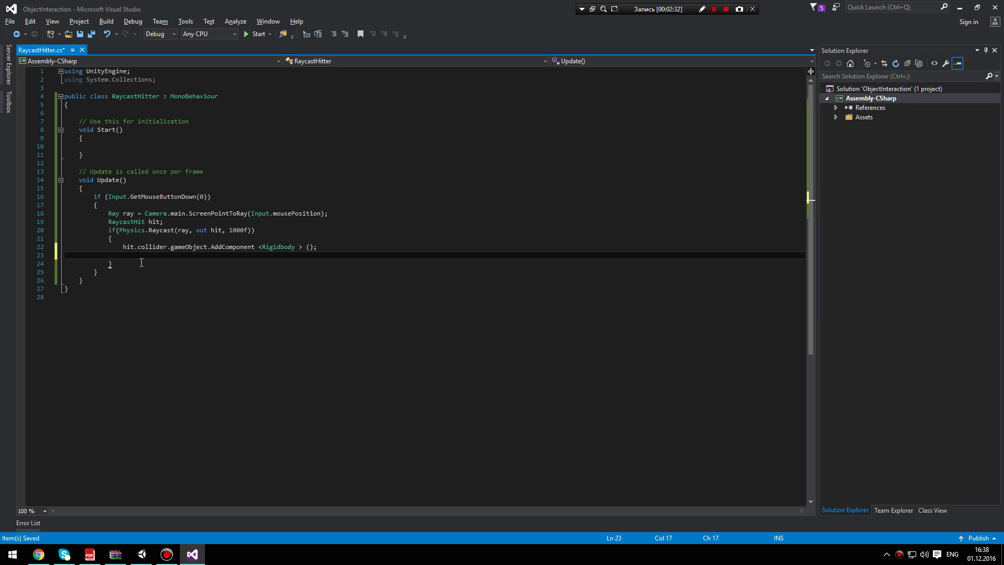
pyautogui.hotkey('ctrl', 's')
# Step: Play-test by clicking several cubes so they fall, then review Cube (10)'s duplicate-Rigidbody warnings in the Console
pyautogui.hotkey('alt', 'Tab')
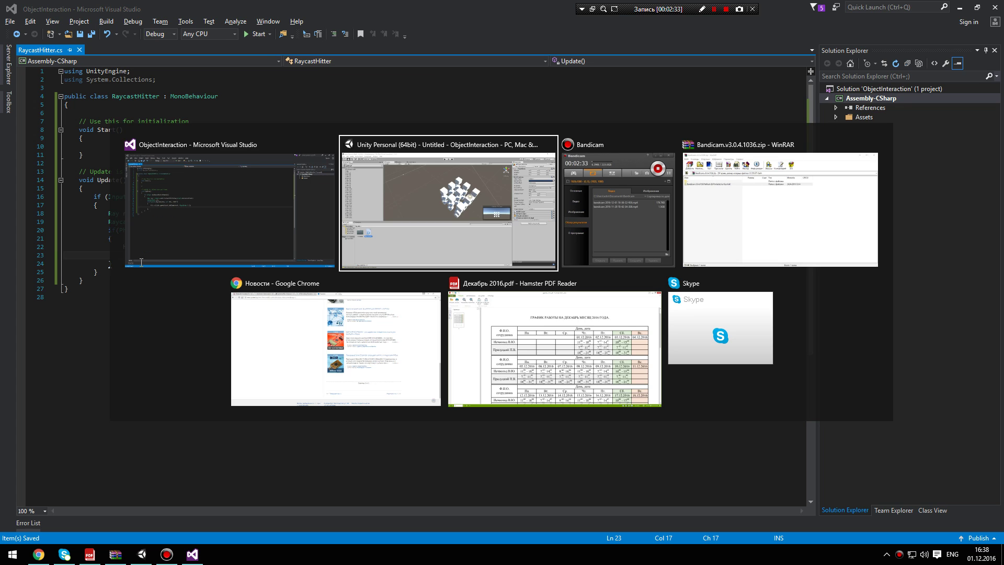
pyautogui.click(484, 31)
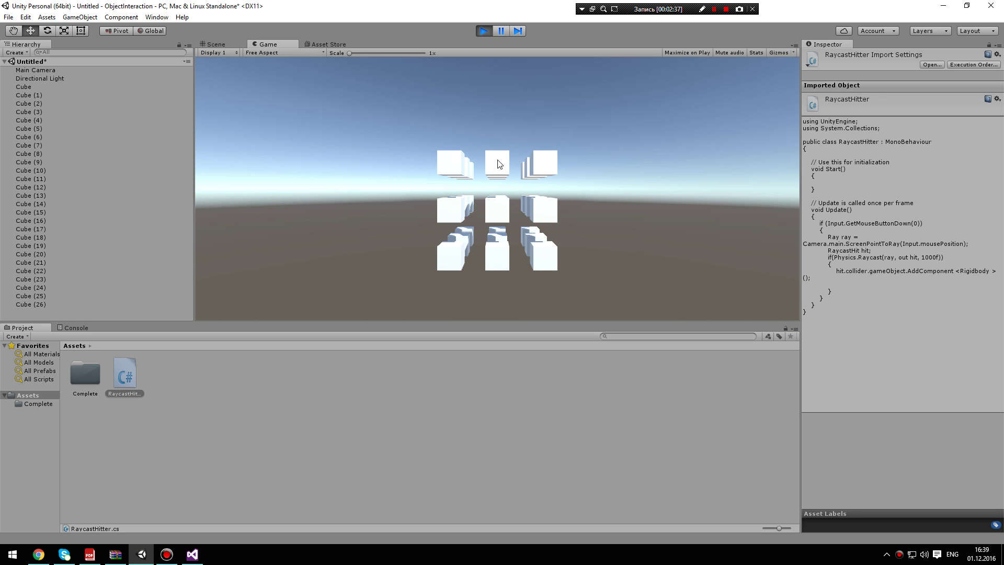
pyautogui.click(499, 164)
pyautogui.click(498, 225)
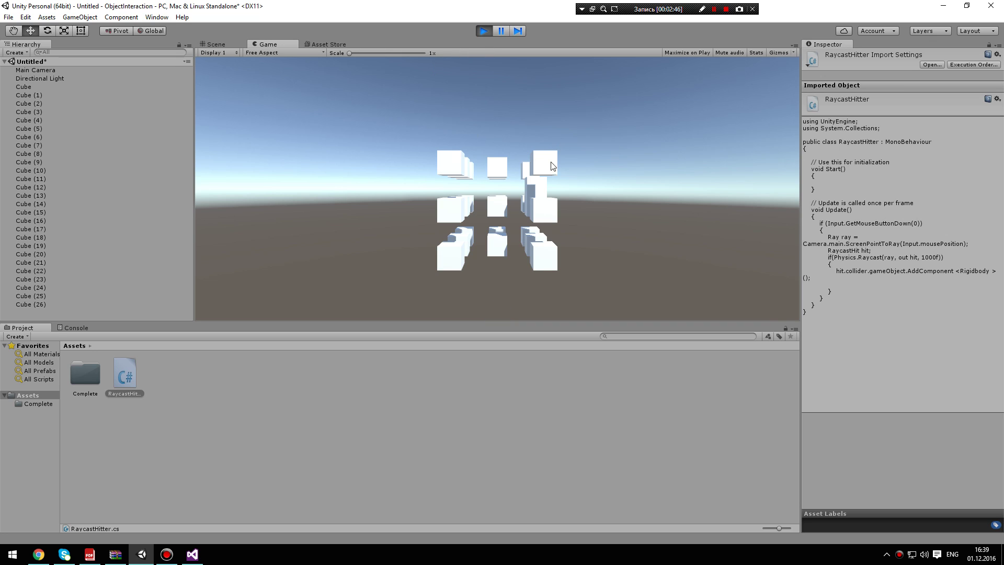
pyautogui.click(537, 188)
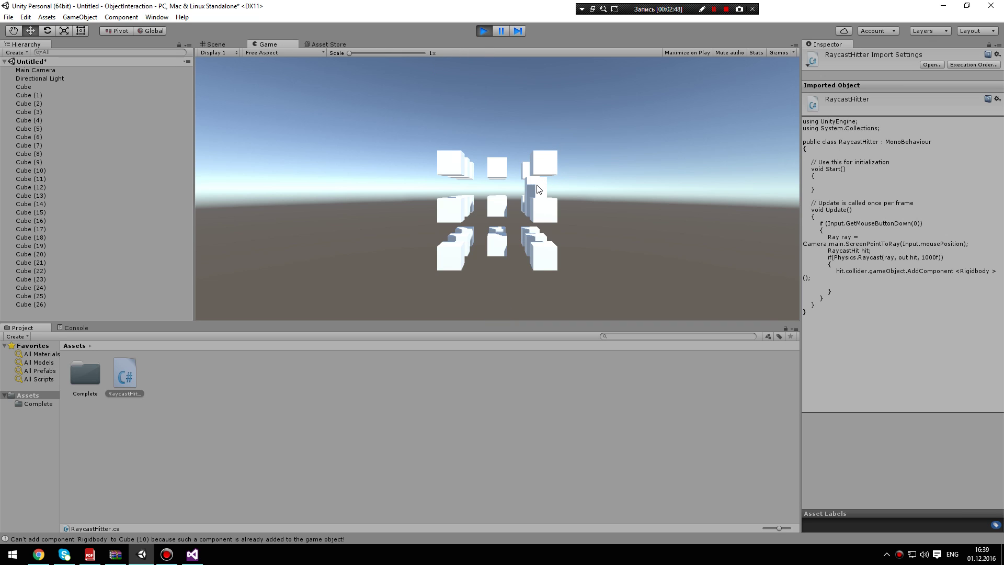
pyautogui.click(73, 328)
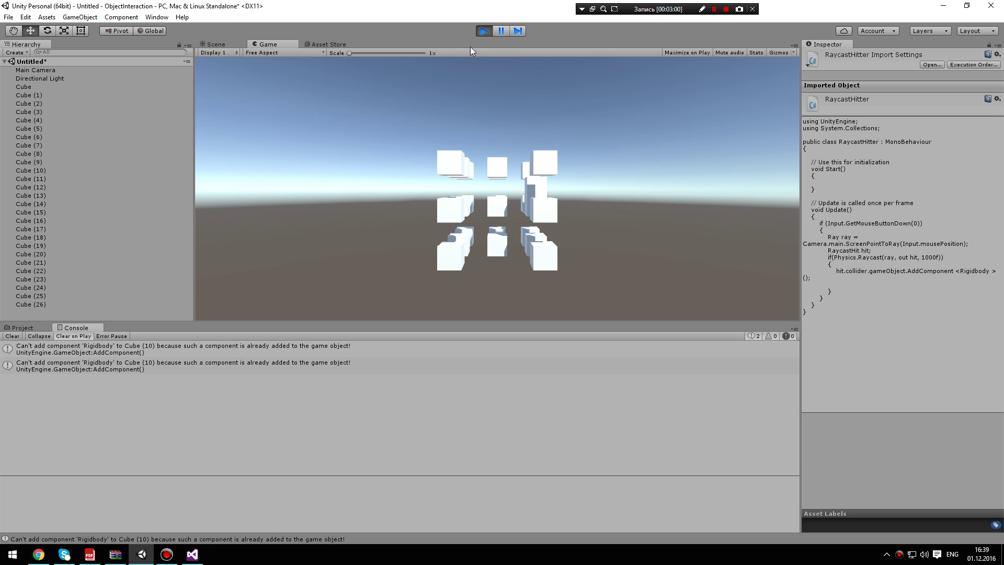
pyautogui.click(484, 30)
pyautogui.hotkey('alt', 'Tab')
# Step: Insert a guard if (hit.collider.gameObject.GetComponent<Rigidbody>() != null) above the AddComponent call
pyautogui.click(262, 236)
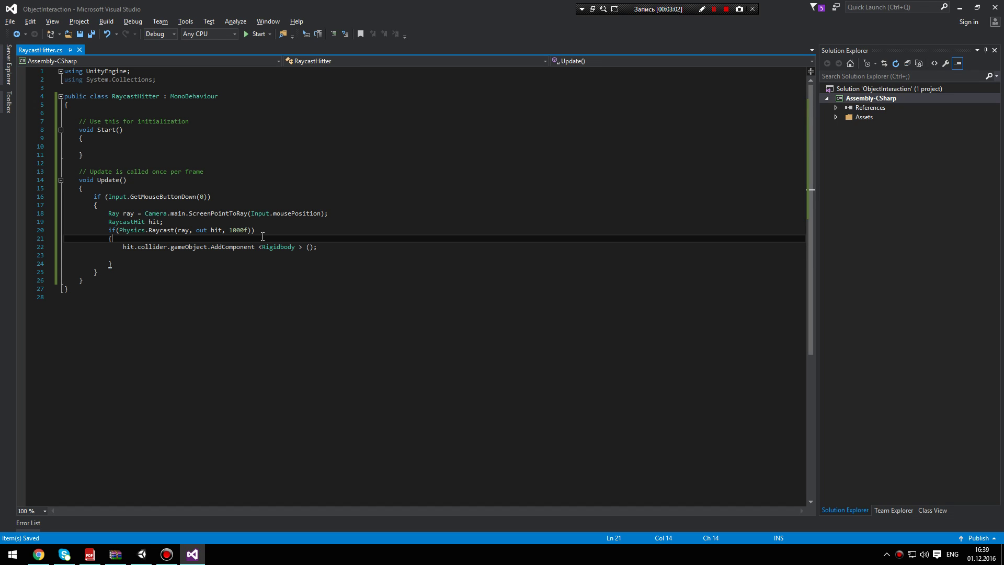
pyautogui.press('Return')
pyautogui.write('if')
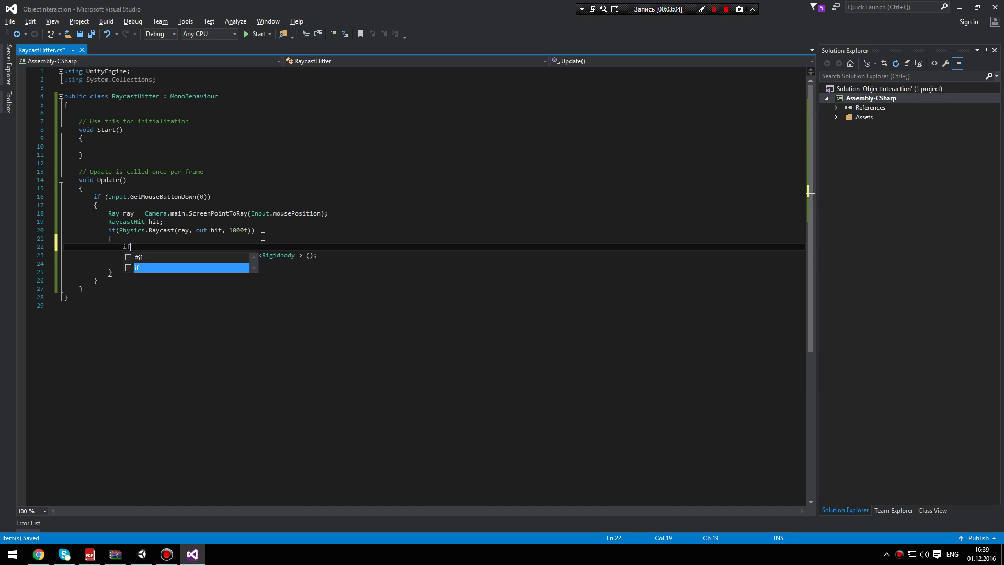
pyautogui.write('(')
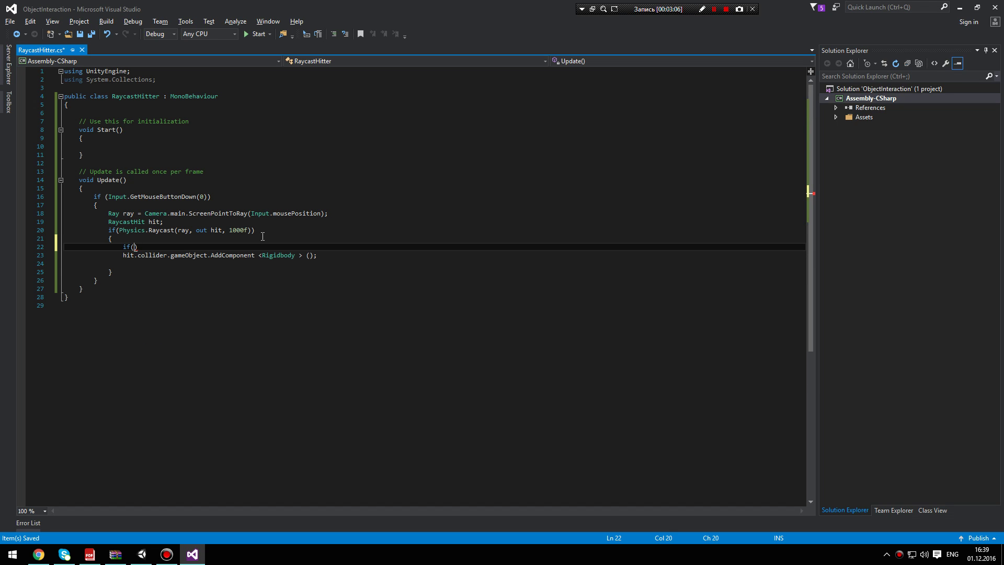
pyautogui.write('hit.collider.ga')
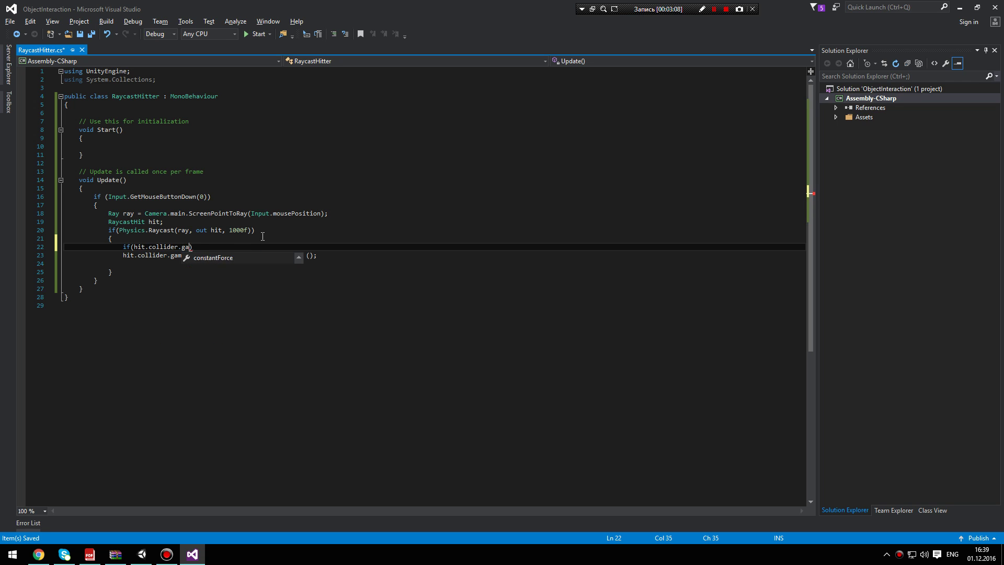
pyautogui.write('meObject.get')
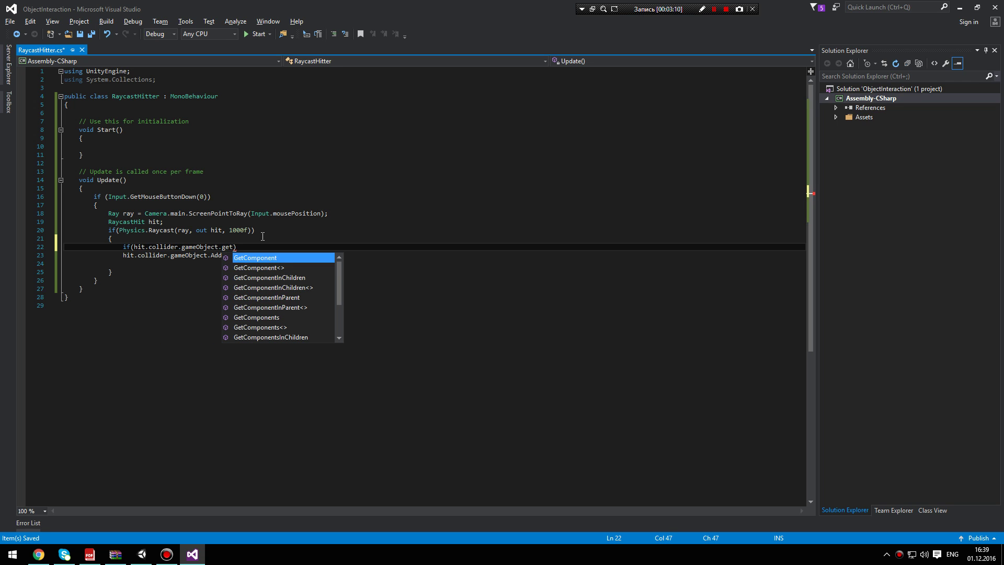
pyautogui.press('Tab')
pyautogui.write('<r')
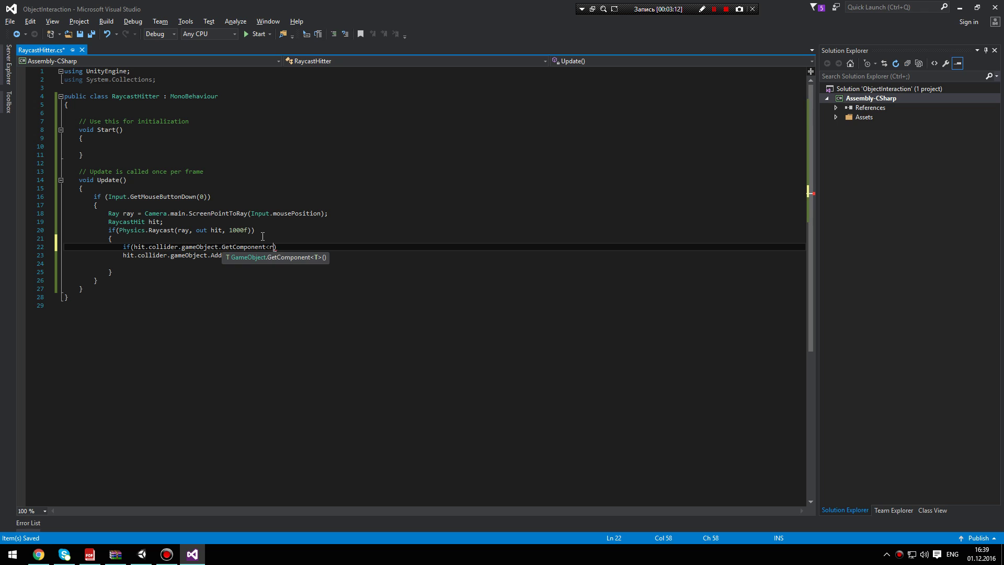
pyautogui.write('igi')
pyautogui.press('Tab')
pyautogui.write('>()')
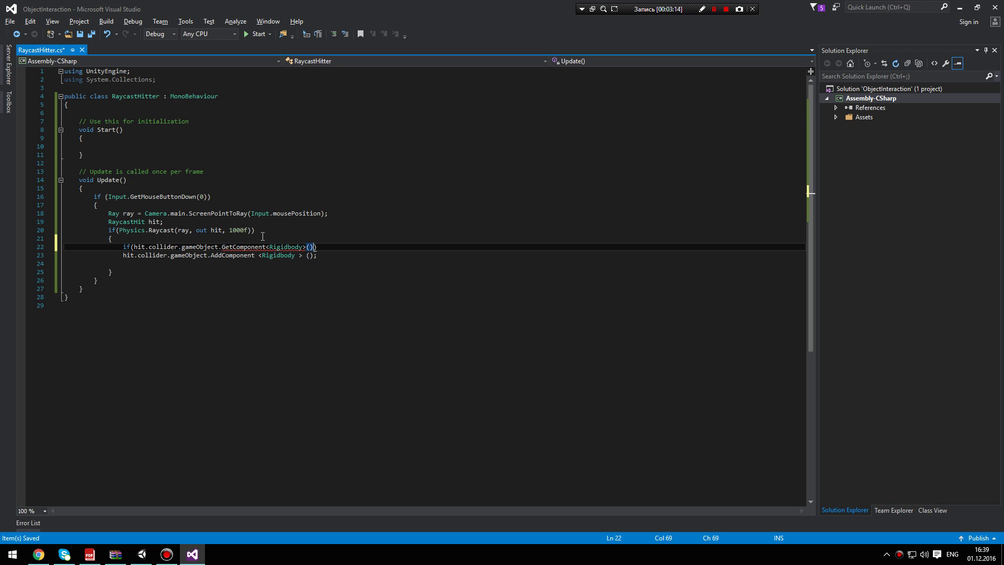
pyautogui.write(' != ')
pyautogui.write('null')
pyautogui.press('Tab')
pyautogui.press('End')
pyautogui.press('Return')
pyautogui.write('{')
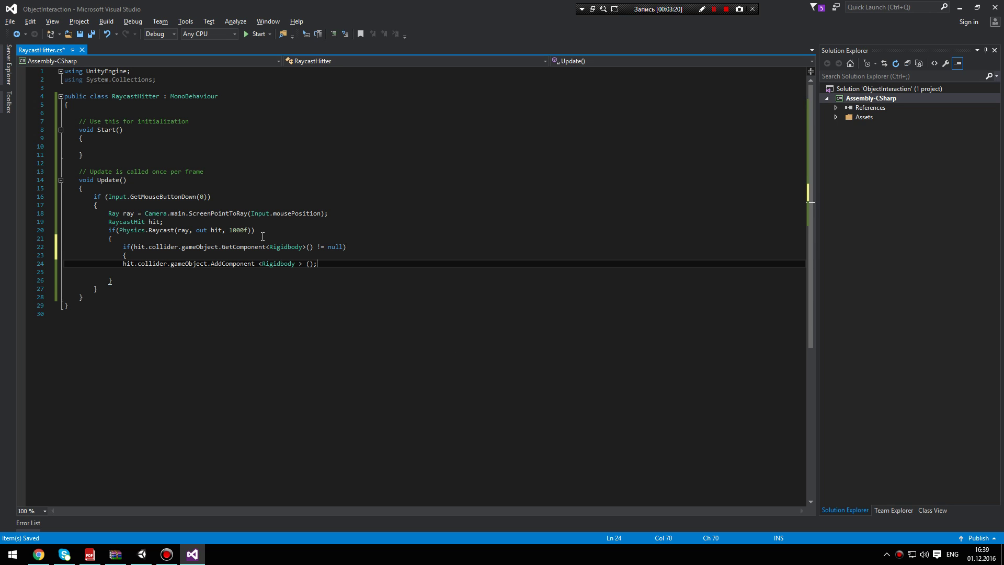
# Step: Close the guard's braces around the AddComponent call and save the script
pyautogui.press('Down')
pyautogui.write('}')
pyautogui.press('Delete')
pyautogui.press('Delete')
pyautogui.hotkey('ctrl', 's')
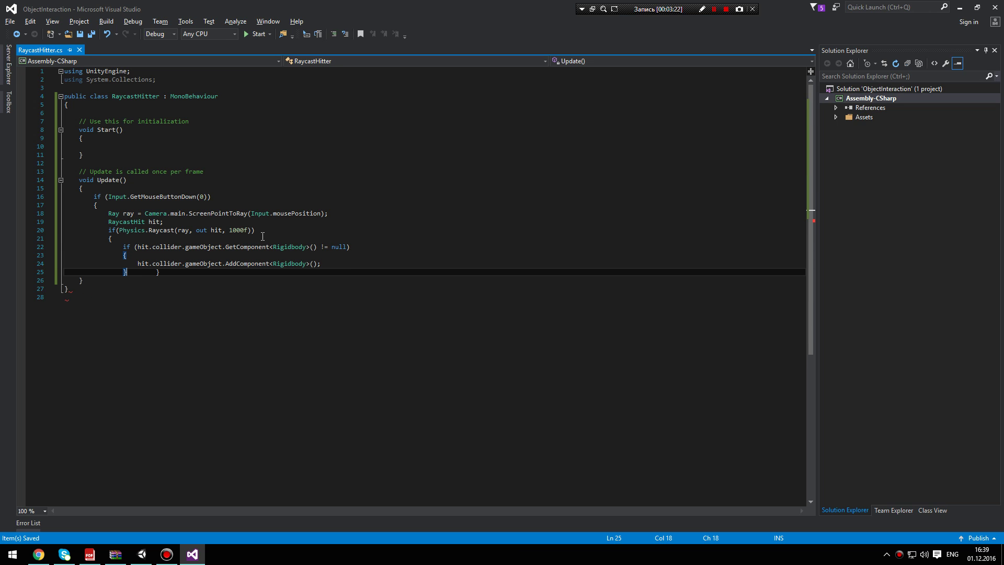
pyautogui.press('Return')
pyautogui.hotkey('ctrl', 's')
pyautogui.press('Down')
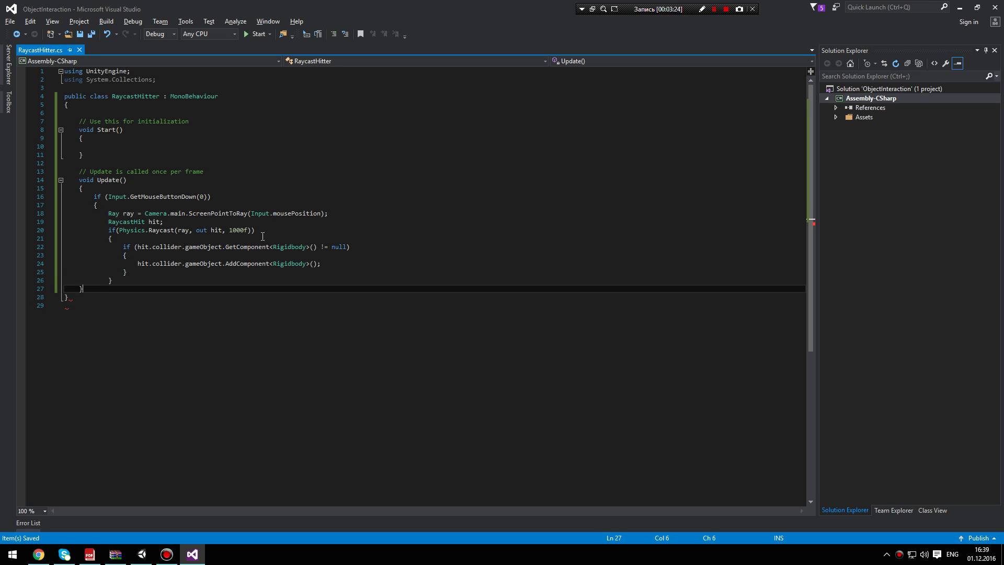
pyautogui.press('Down')
pyautogui.press('Return')
pyautogui.write('}')
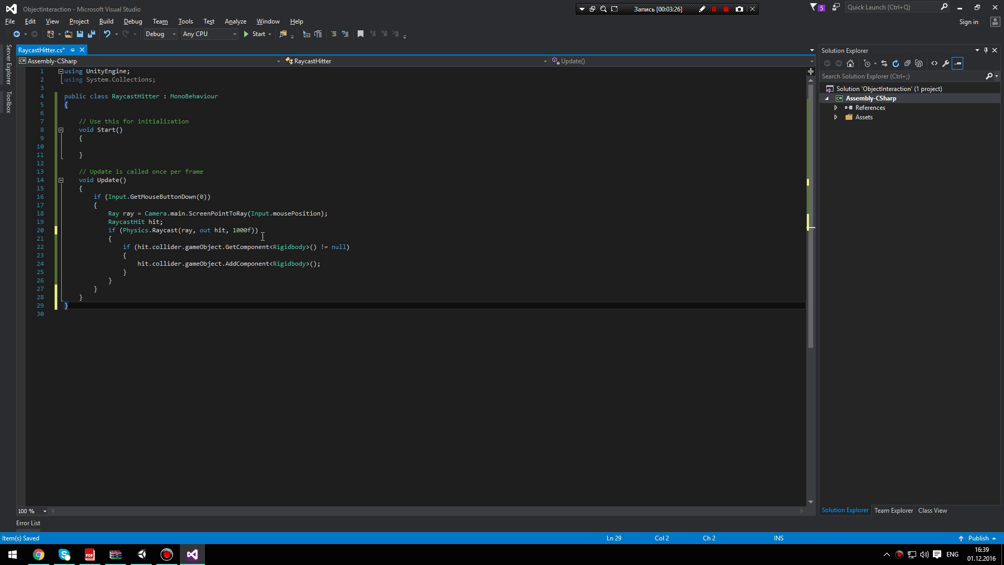
pyautogui.hotkey('ctrl', 's')
# Step: Run a quick play test of the scene in Unity, then stop it
pyautogui.hotkey('alt', 'Tab')
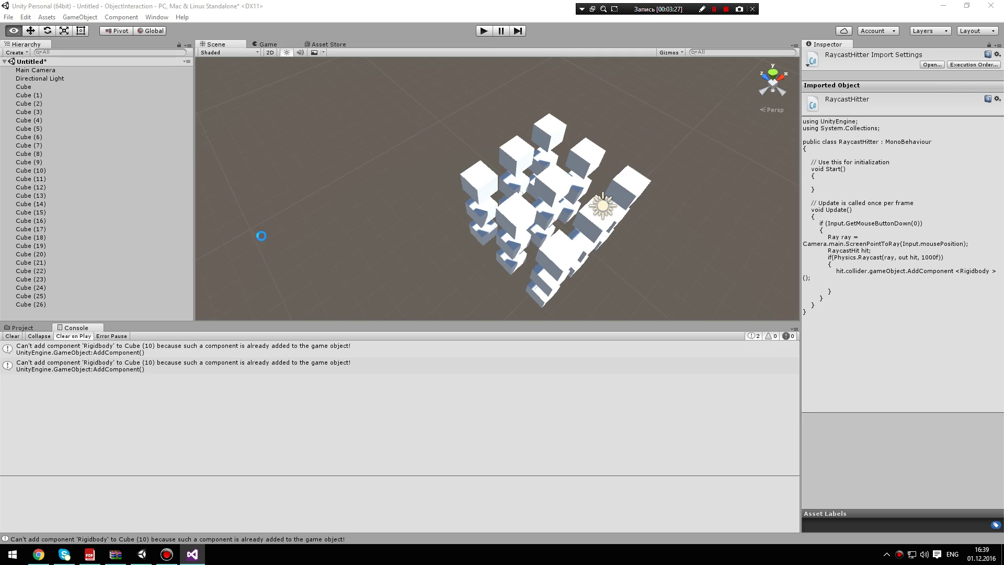
pyautogui.click(489, 32)
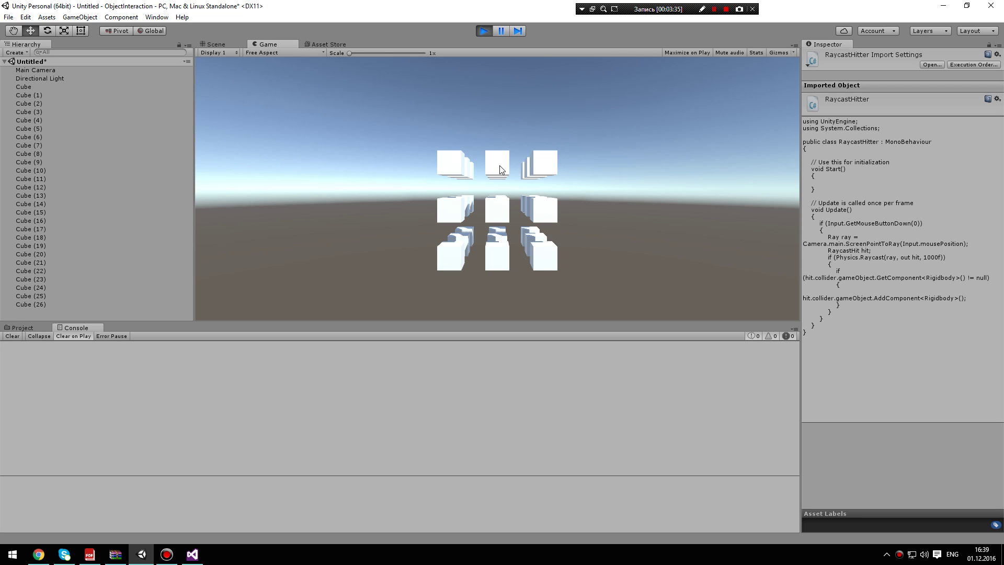
pyautogui.click(485, 32)
# Step: Change the guard to == null, save, and replay to make the top-middle cube fall
pyautogui.hotkey('alt', 'Tab')
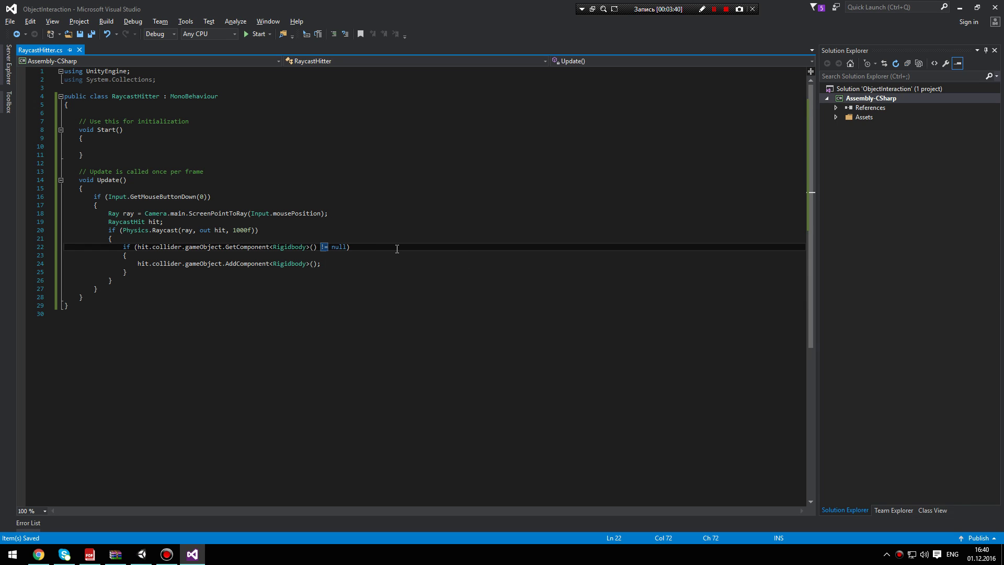
pyautogui.press('BackSpace')
pyautogui.write('=')
pyautogui.hotkey('ctrl', 's')
pyautogui.hotkey('alt', 'Tab')
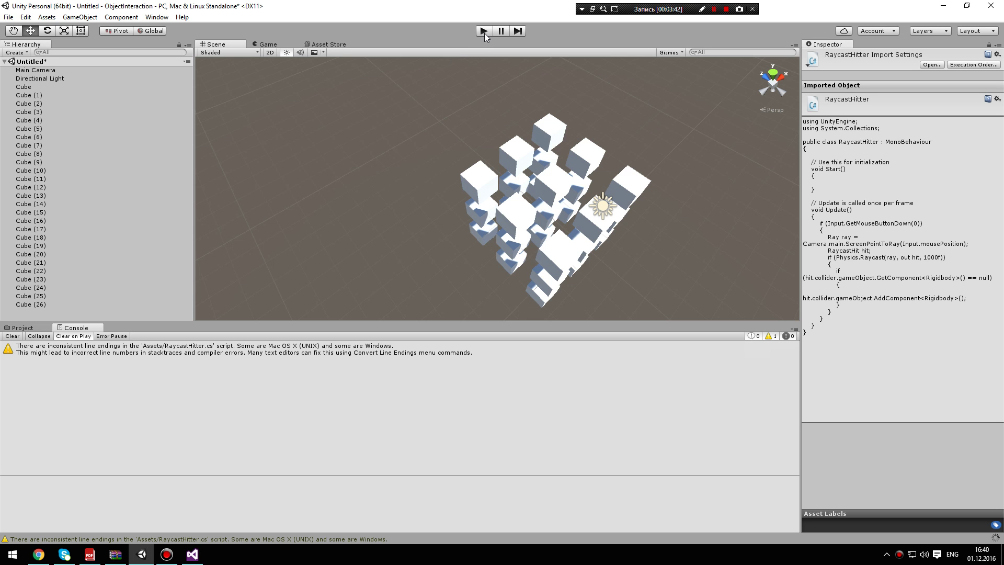
pyautogui.click(484, 31)
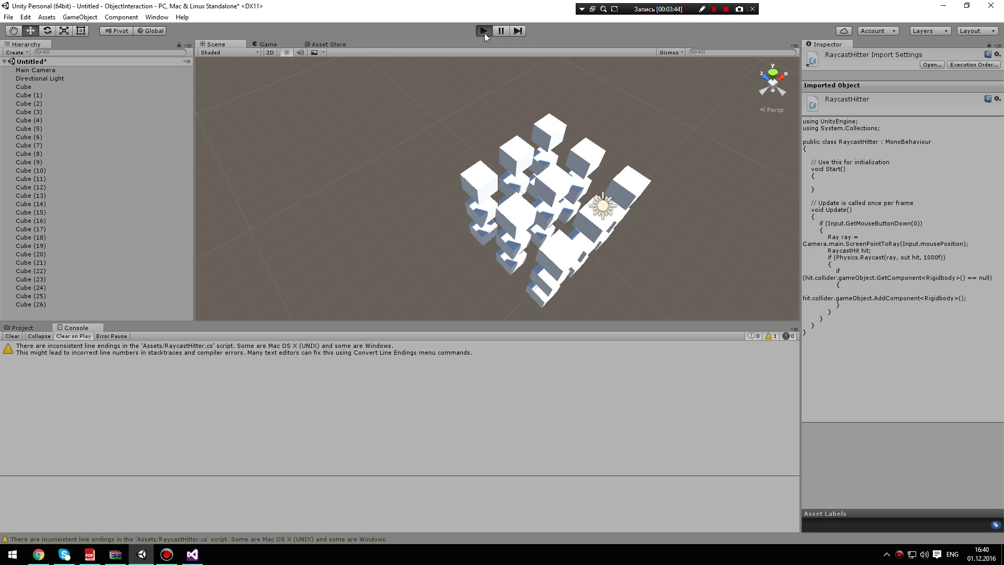
pyautogui.click(501, 166)
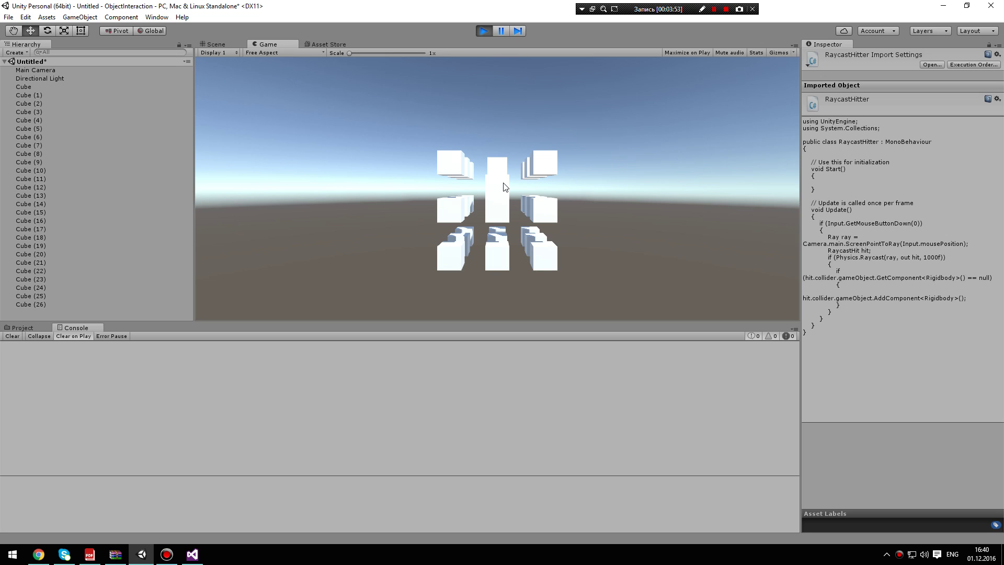
# Step: Stop play mode and start an AddForce call on the hit object's Rigidbody below AddComponent
pyautogui.click(484, 31)
pyautogui.hotkey('alt', 'Tab')
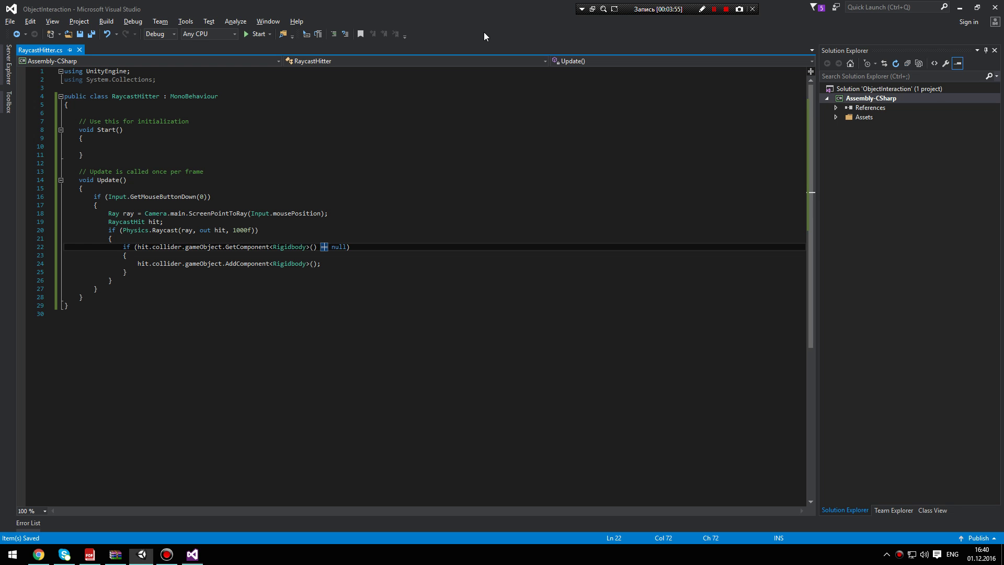
pyautogui.click(338, 261)
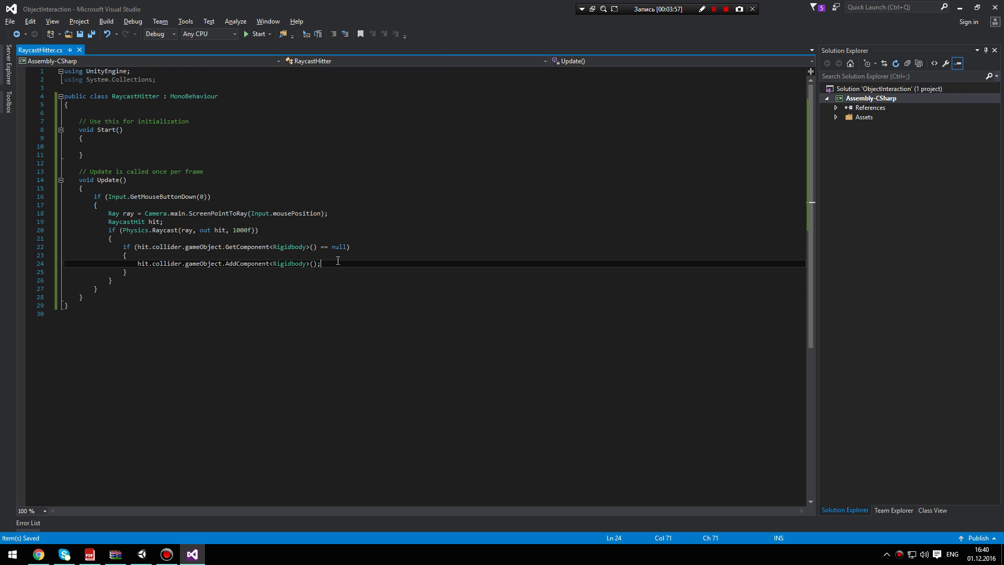
pyautogui.press('Return')
pyautogui.write('hit')
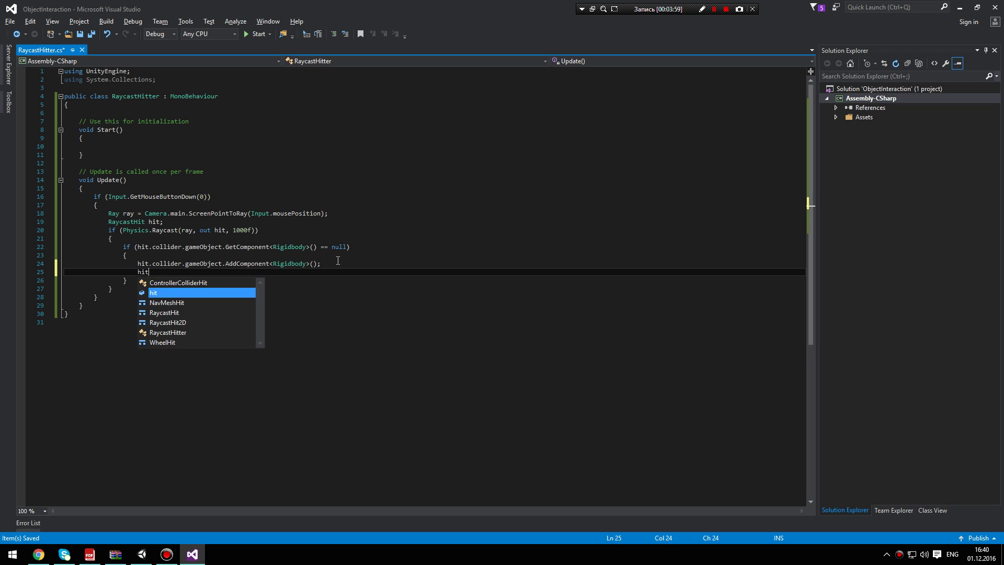
pyautogui.write('.col')
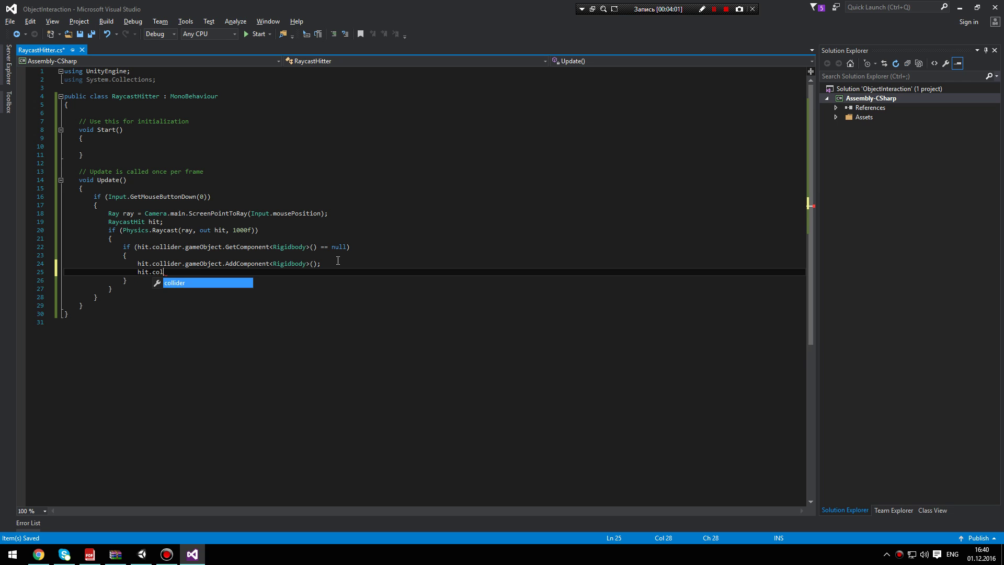
pyautogui.write('lider.game.')
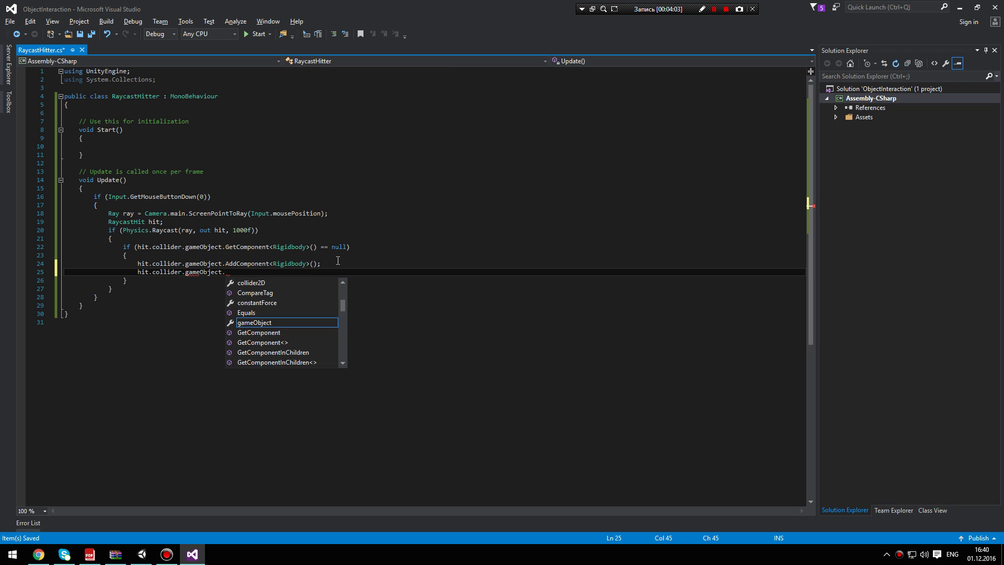
pyautogui.write('get<R')
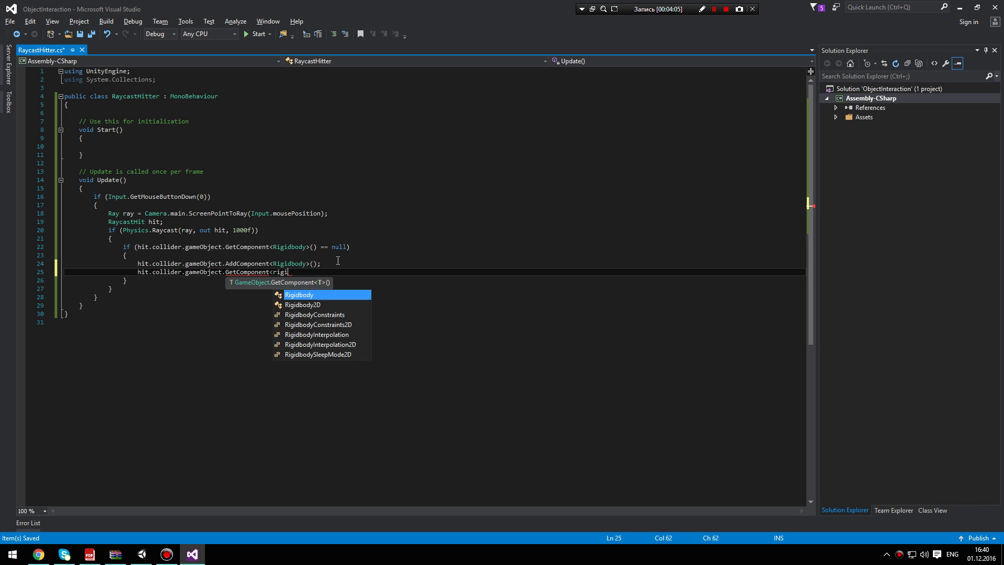
pyautogui.write('>()')
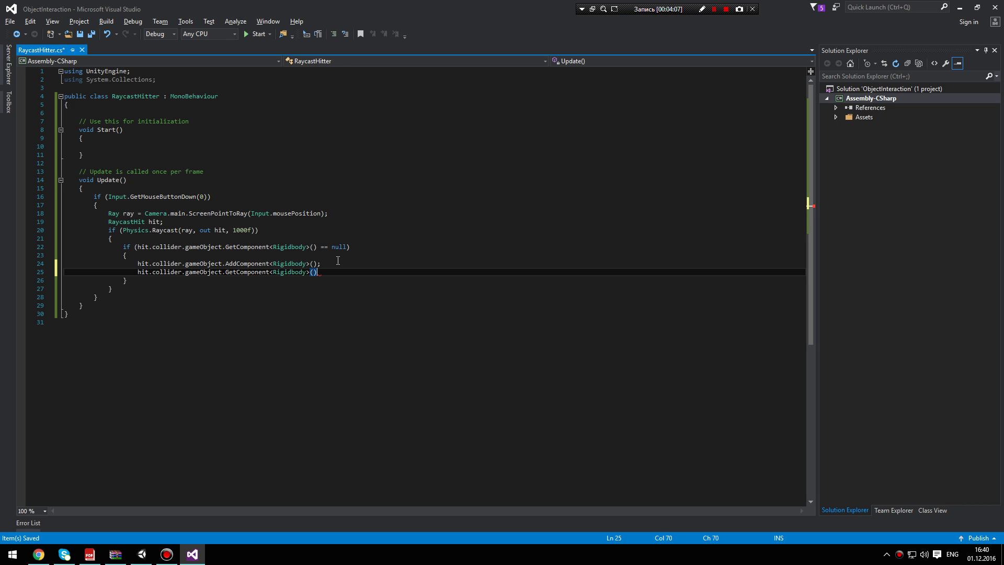
pyautogui.write('.ad')
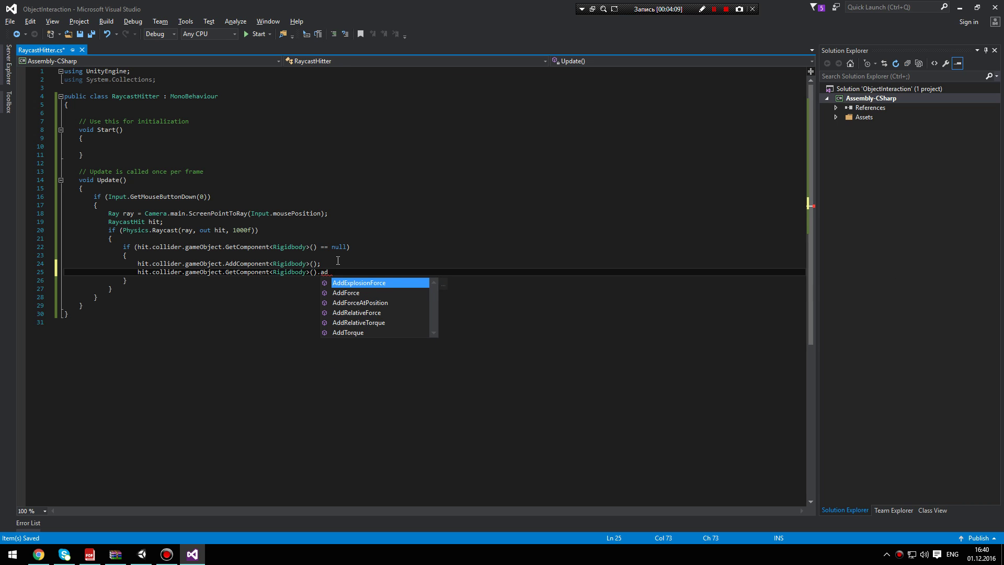
pyautogui.press('Down')
pyautogui.press('Tab')
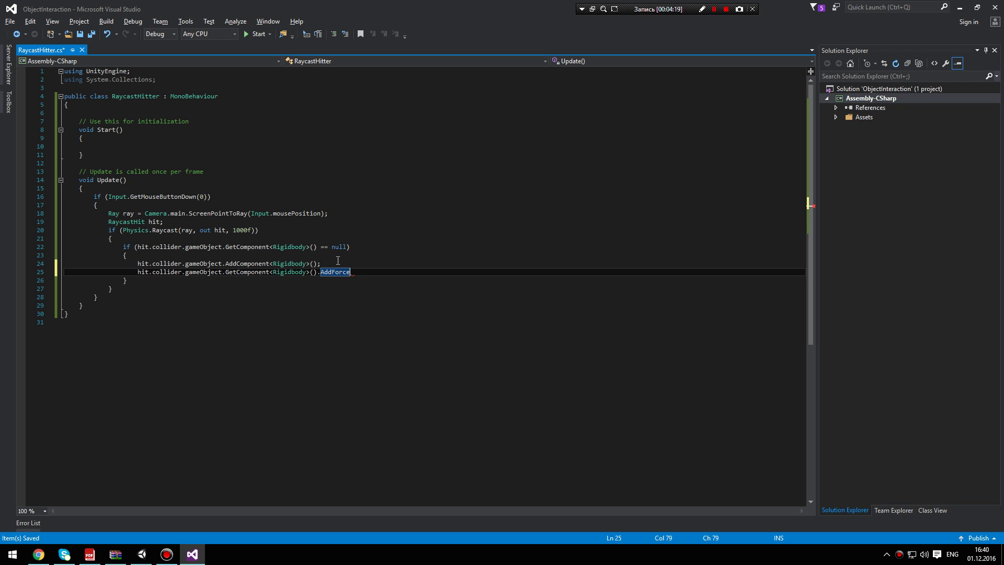
# Step: Complete the call as AddForce(ray.direction, ForceMode.Impulse); and save
pyautogui.write('(')
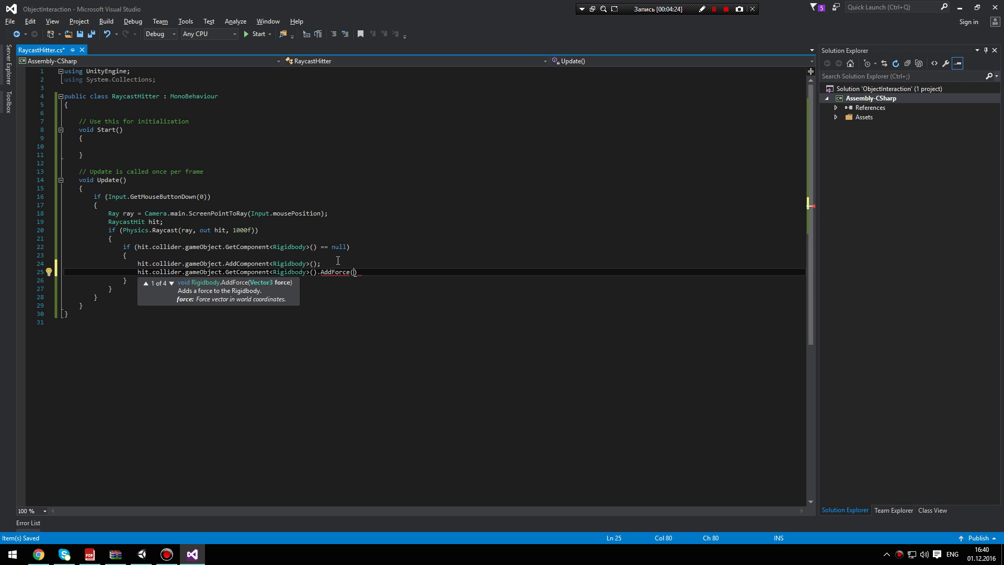
pyautogui.write('ray')
pyautogui.write('.di')
pyautogui.press('Tab')
pyautogui.write(', ')
pyautogui.write('f')
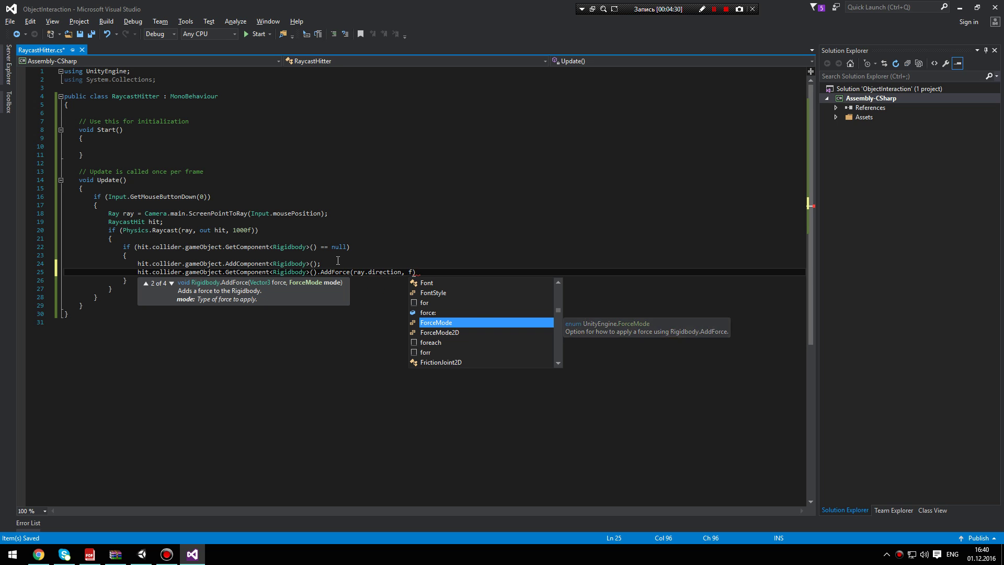
pyautogui.write('ore')
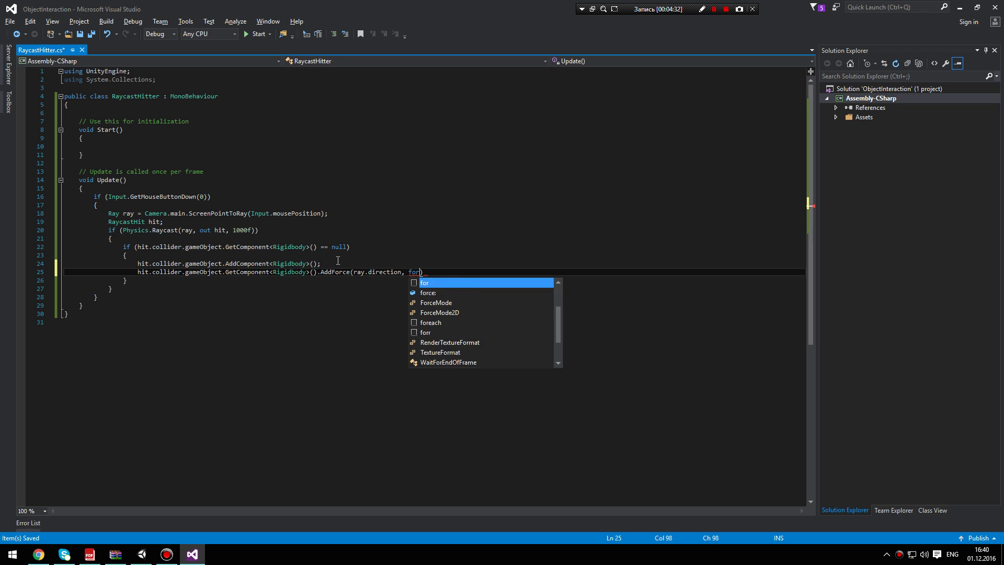
pyautogui.write('ceMode.i')
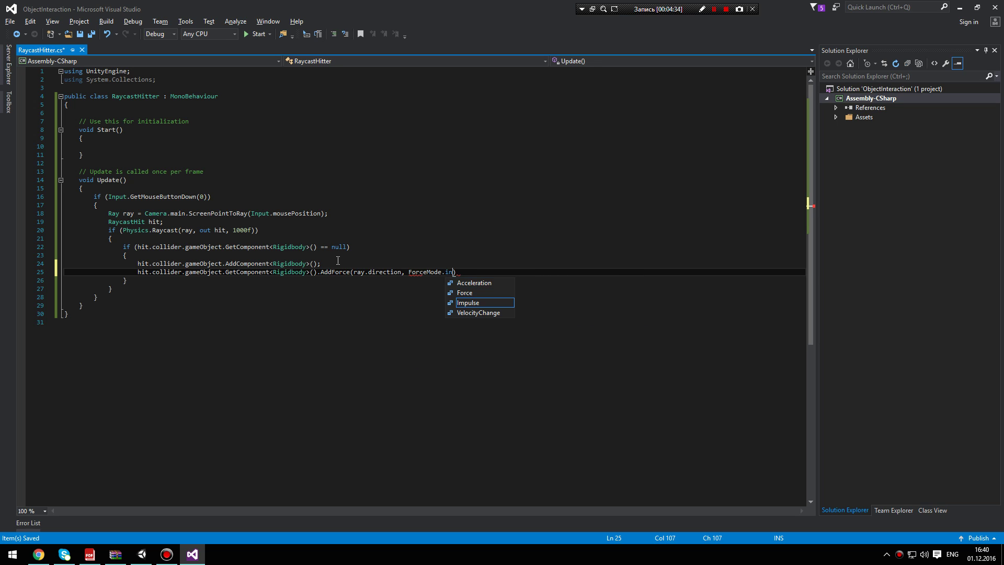
pyautogui.write('m')
pyautogui.press('Tab')
pyautogui.write(');')
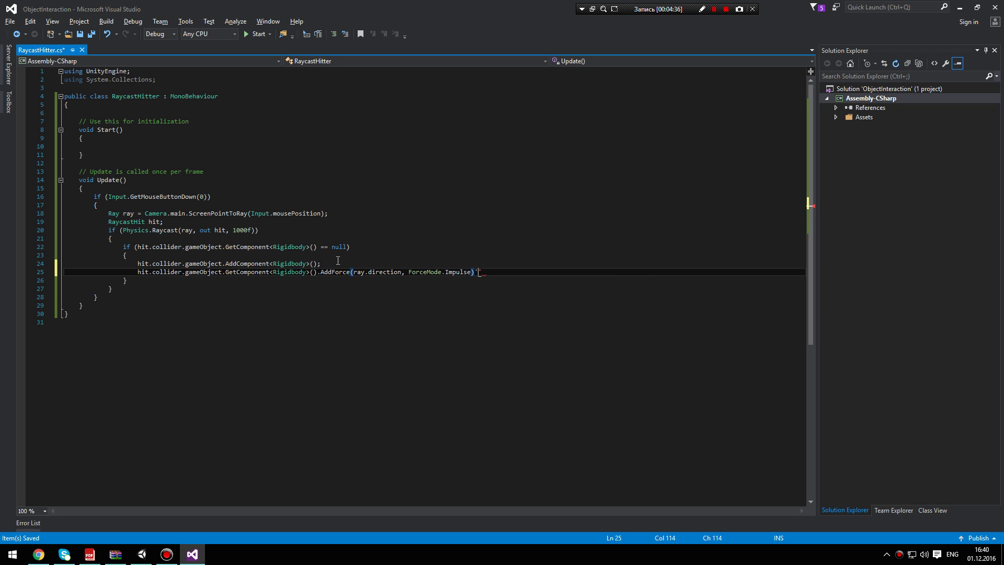
pyautogui.press('Left')
pyautogui.press('Left')
pyautogui.press('Left')
pyautogui.hotkey('ctrl', 's')
# Step: Multiply ray.direction by 10 in the AddForce call and save
pyautogui.hotkey('ctrl', 'Left')
pyautogui.hotkey('ctrl', 'Left')
pyautogui.hotkey('ctrl', 'Left')
pyautogui.hotkey('ctrl', 'shift', 'Right')
pyautogui.press('Right')
pyautogui.write('* ')
pyautogui.write('1')
pyautogui.write('0')
pyautogui.hotkey('ctrl', 's')
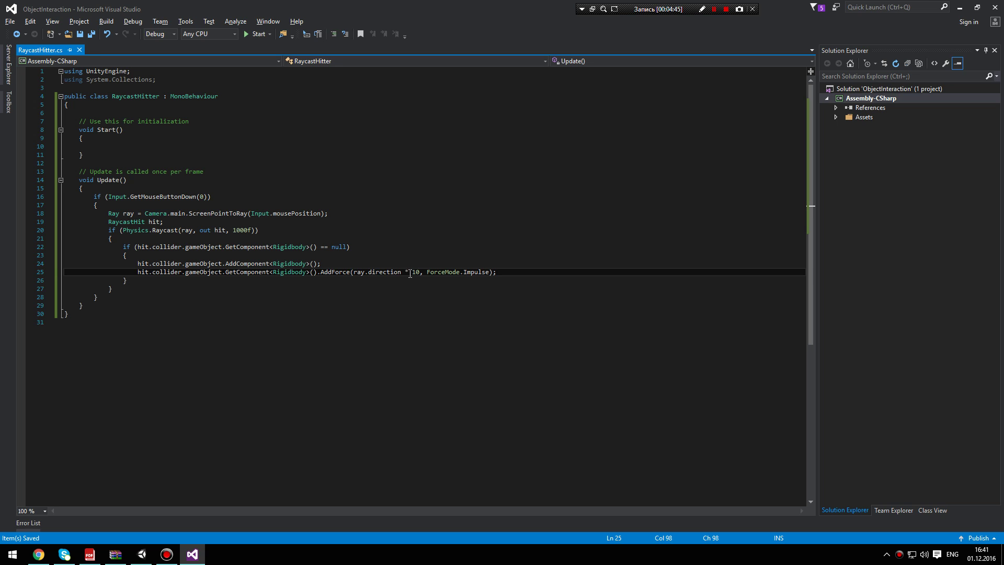
# Step: Play-test pushing the top-right cube with force 10, then stop
pyautogui.hotkey('alt', 'Tab')
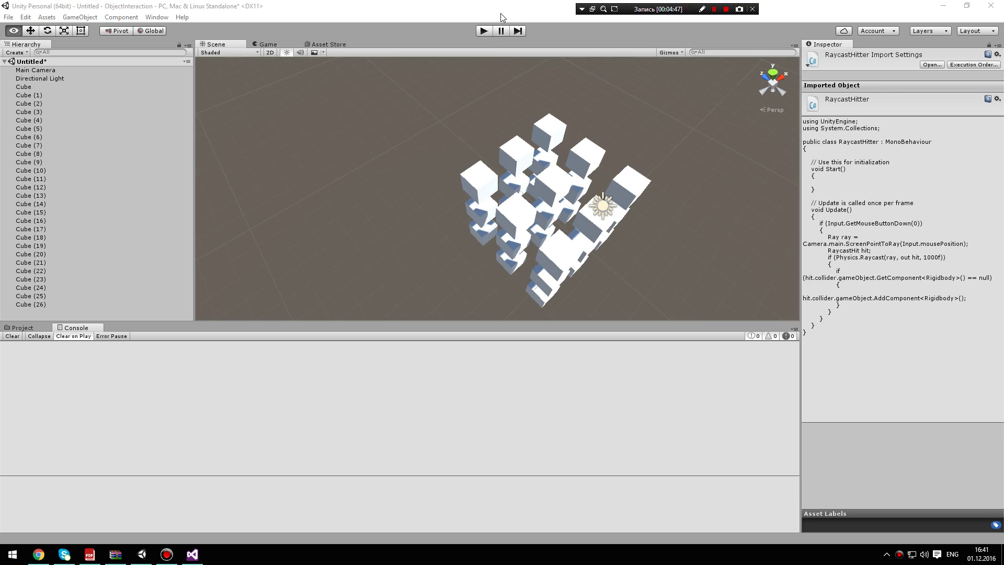
pyautogui.click(482, 30)
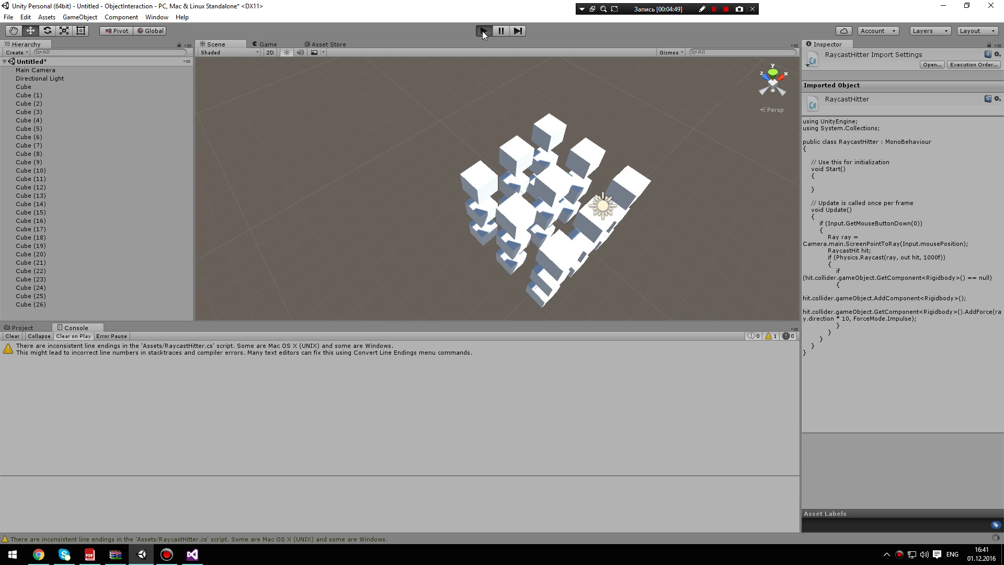
pyautogui.click(540, 162)
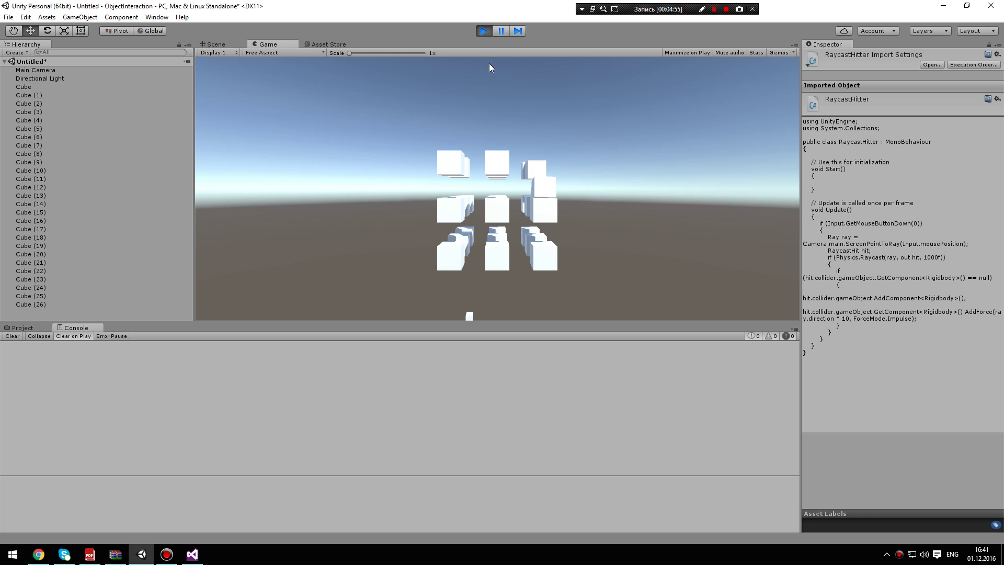
pyautogui.click(485, 29)
# Step: Raise the force multiplier to 1000, save, and play-test knocking two top-row cubes away
pyautogui.hotkey('alt', 'Tab')
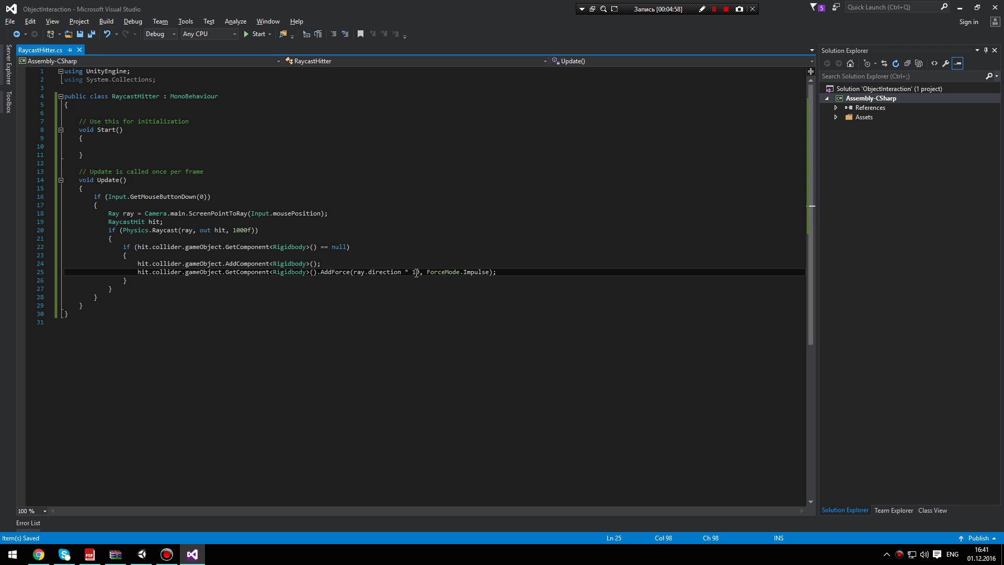
pyautogui.write('00')
pyautogui.hotkey('ctrl', 's')
pyautogui.hotkey('alt', 'Tab')
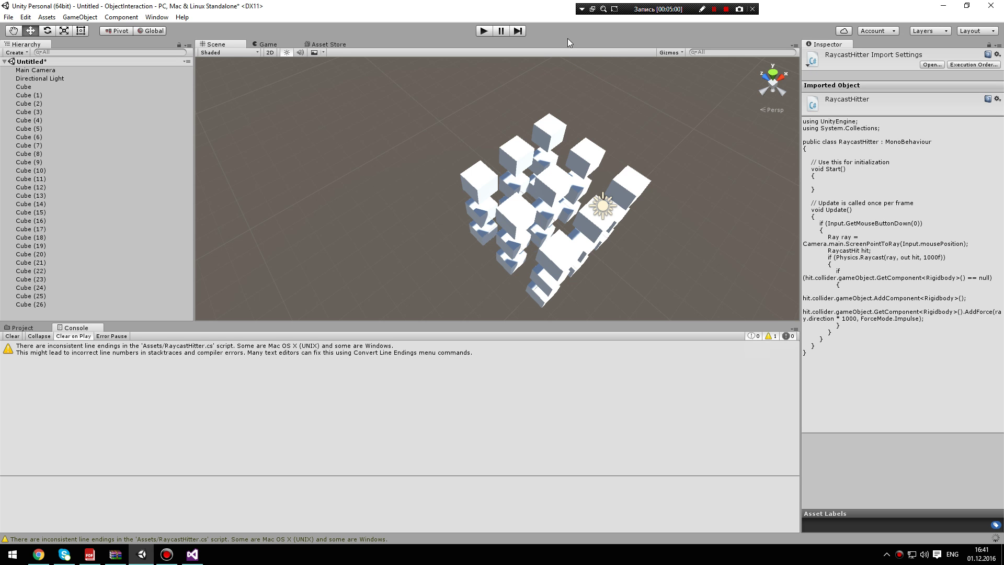
pyautogui.click(482, 32)
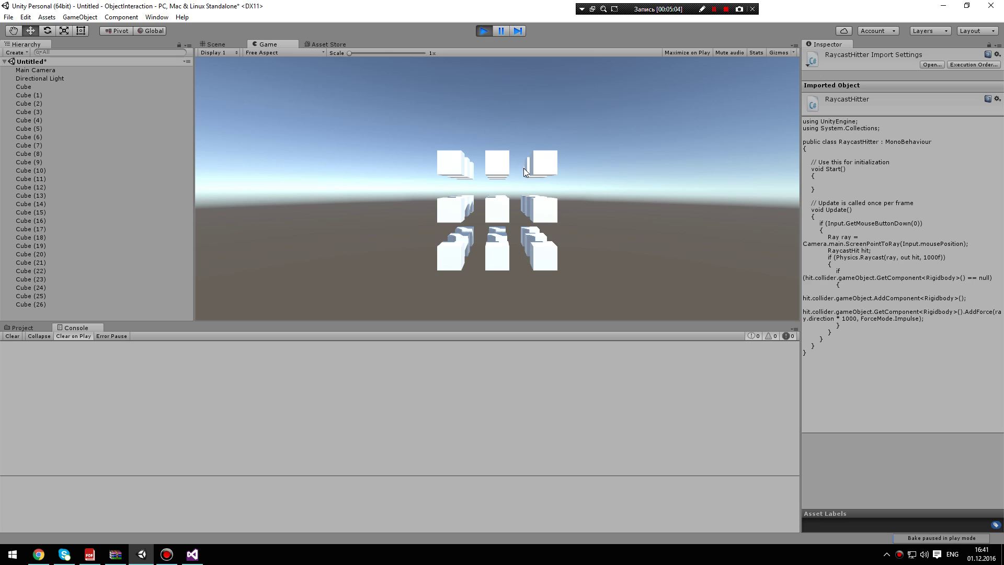
pyautogui.click(533, 167)
pyautogui.click(501, 170)
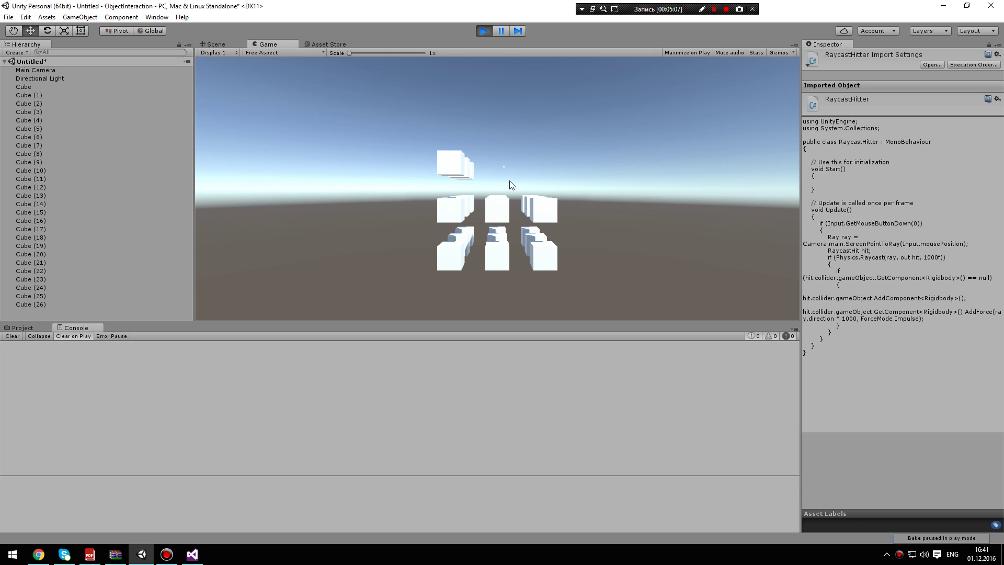
pyautogui.click(485, 29)
pyautogui.hotkey('alt', 'Tab')
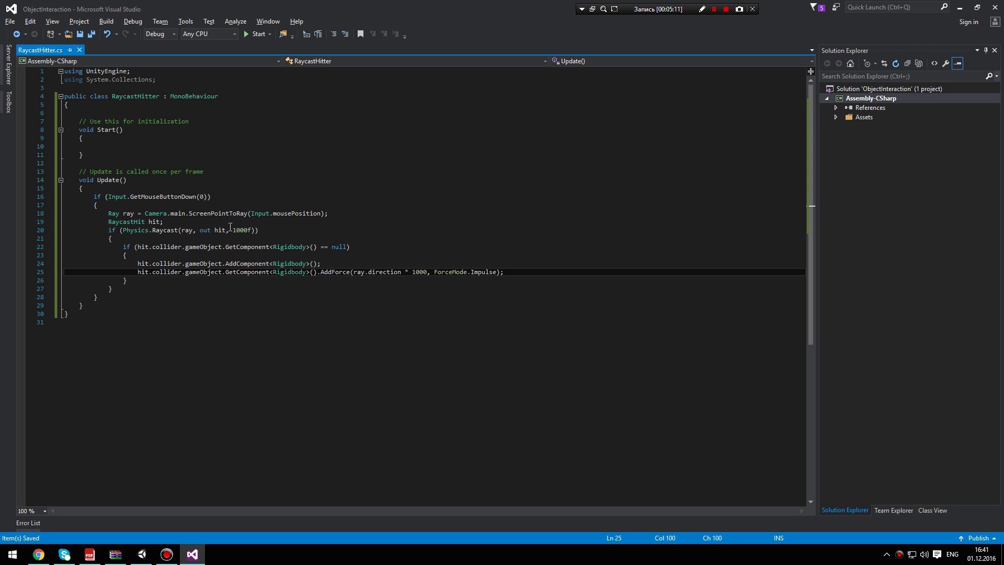
pyautogui.hotkey('alt', 'Tab')
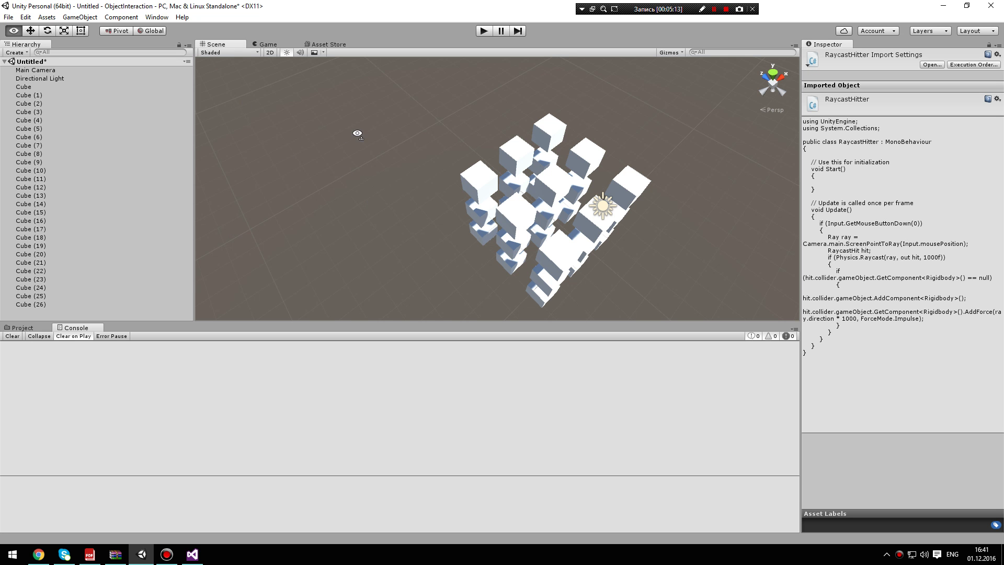
# Step: Bring up the project's Assets, clear the selection, and check Main Camera for the Raycast Hitter script
pyautogui.click(11, 329)
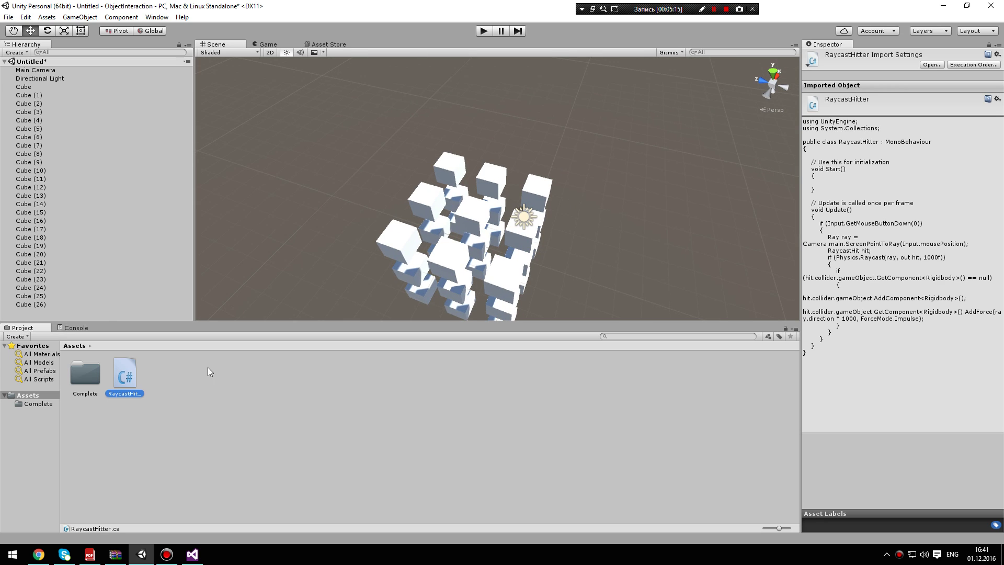
pyautogui.click(183, 368)
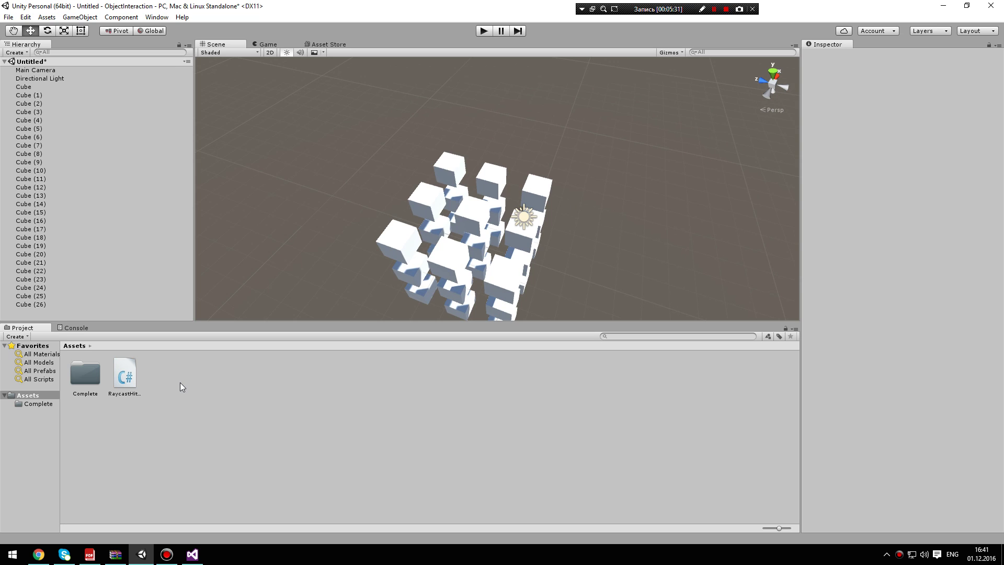
pyautogui.click(37, 71)
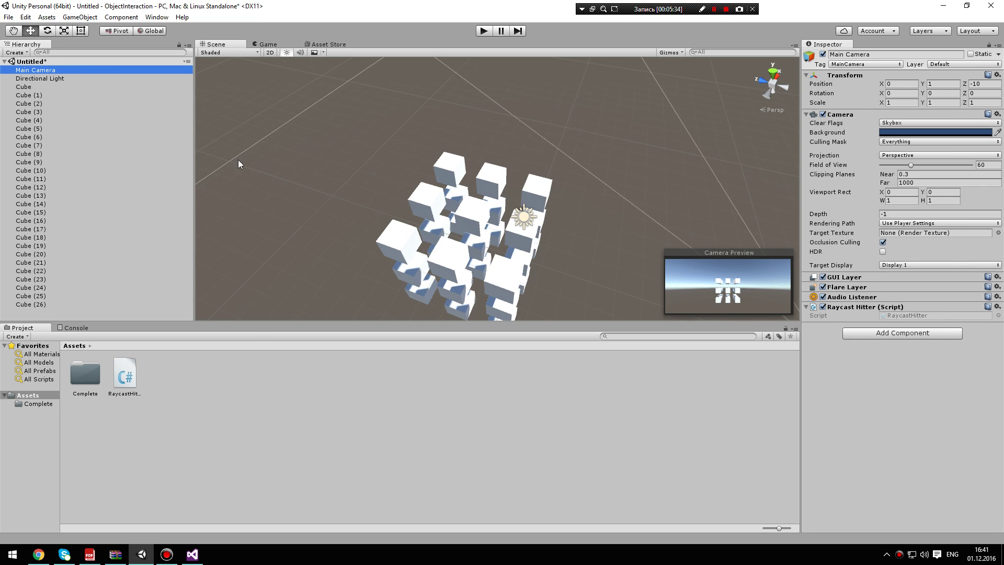
# Step: Create a new C# script in Assets named DestructOnHit
pyautogui.click(165, 366)
pyautogui.rightClick(164, 366)
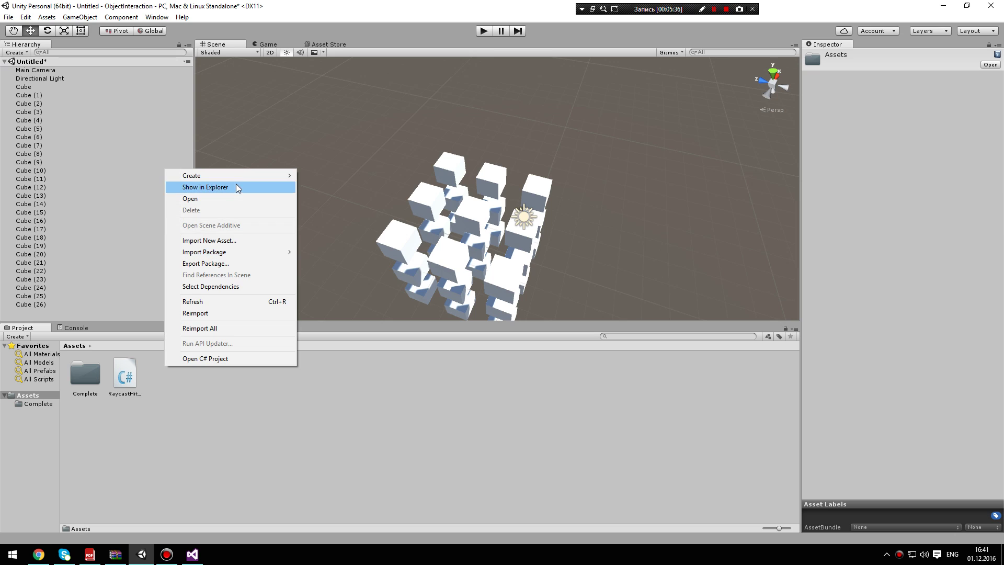
pyautogui.moveTo(241, 171)
pyautogui.click(337, 188)
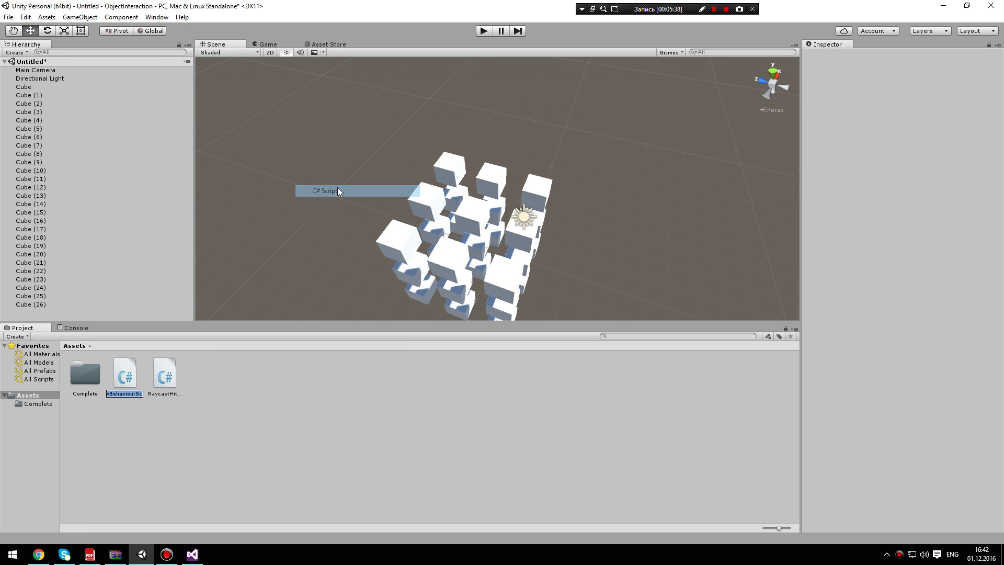
pyautogui.write('De')
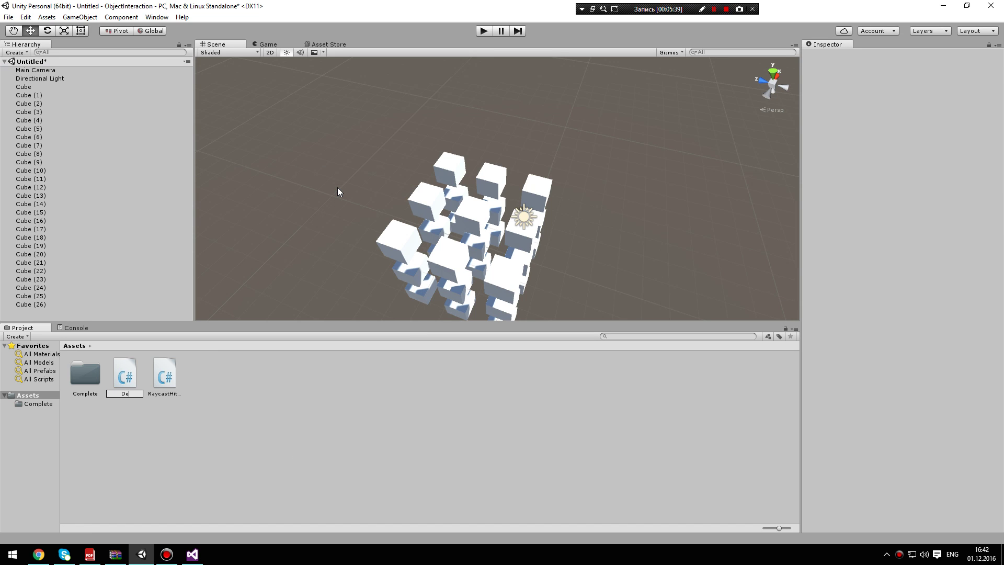
pyautogui.write('struct')
pyautogui.press('Return')
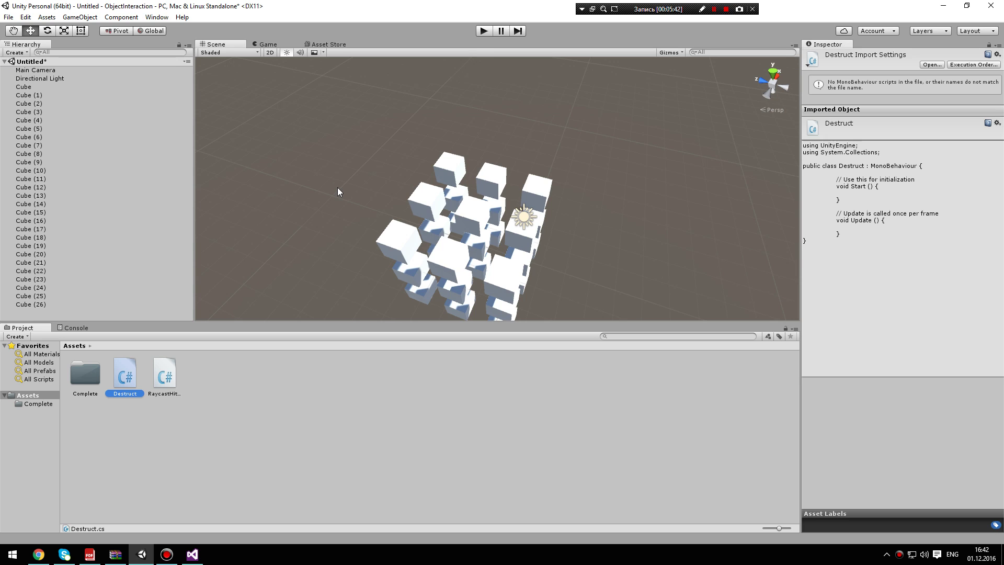
pyautogui.click(136, 392)
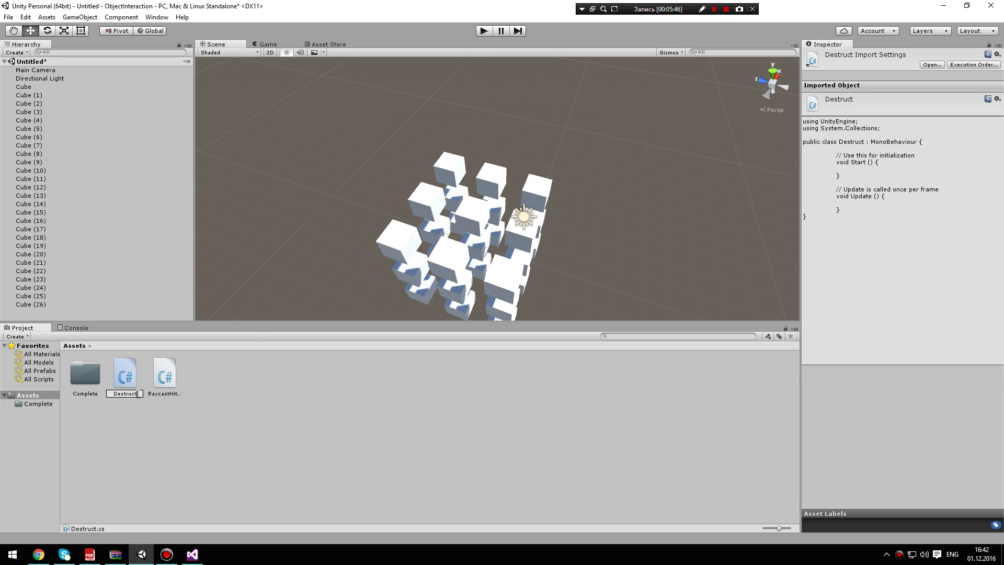
pyautogui.write('OnHit')
pyautogui.click(199, 382)
# Step: Create a second C# script named LeviatateOnHit, then select DestructOnHit
pyautogui.rightClick(199, 382)
pyautogui.moveTo(264, 196)
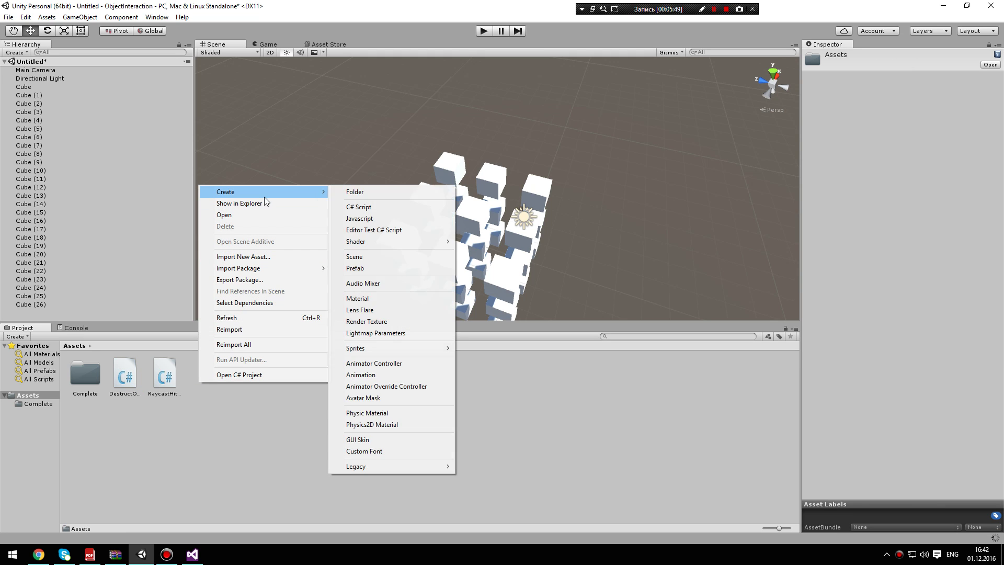
pyautogui.click(364, 205)
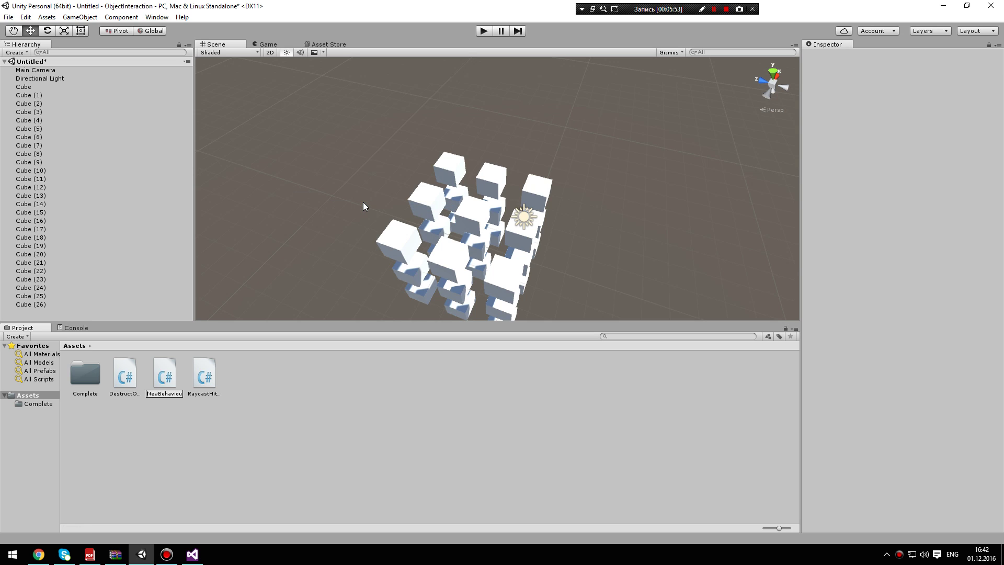
pyautogui.write('Leviate')
pyautogui.press('BackSpace')
pyautogui.press('BackSpace')
pyautogui.write('tateOnH')
pyautogui.write('it')
pyautogui.press('Return')
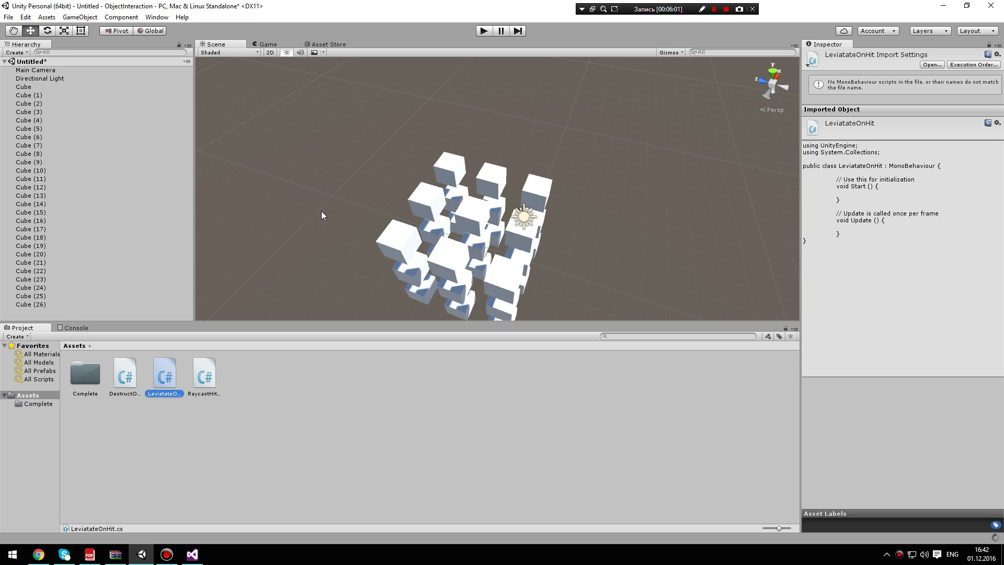
pyautogui.click(125, 375)
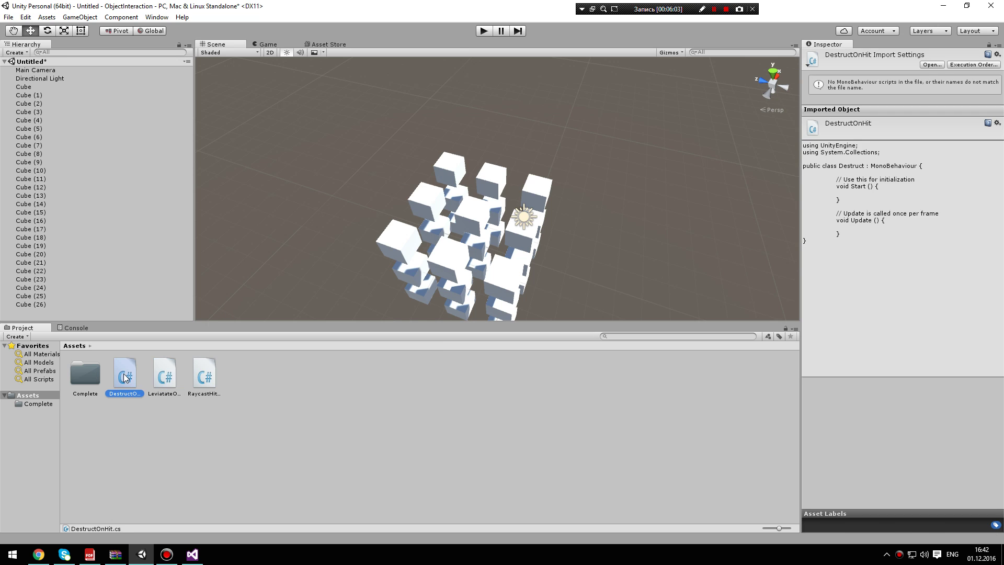
# Step: Open DestructOnHit.cs and replace Start and Update with an empty OnCollisionEnter(Collision col) method
pyautogui.press('Return')
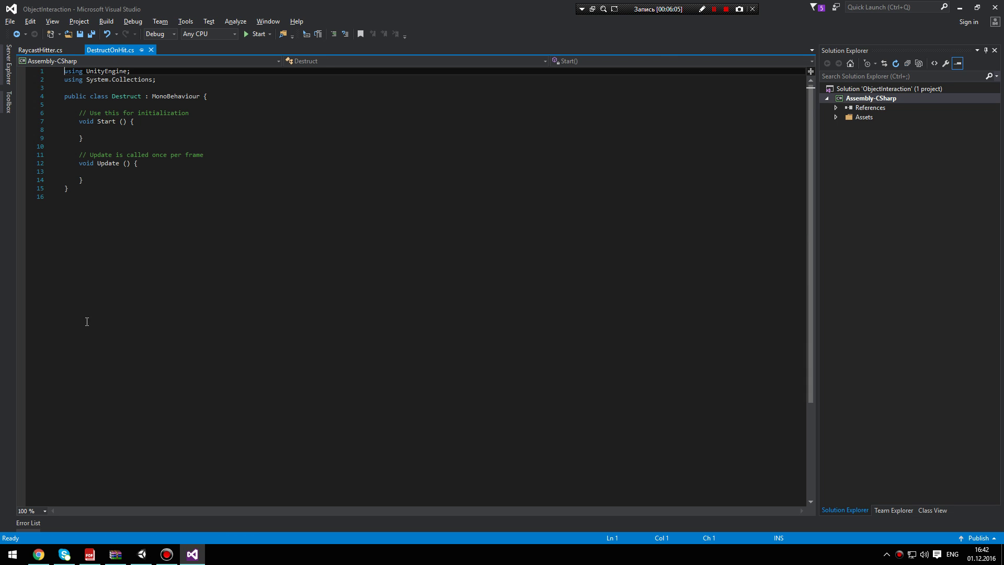
pyautogui.moveTo(79, 113); pyautogui.dragTo(99, 177)
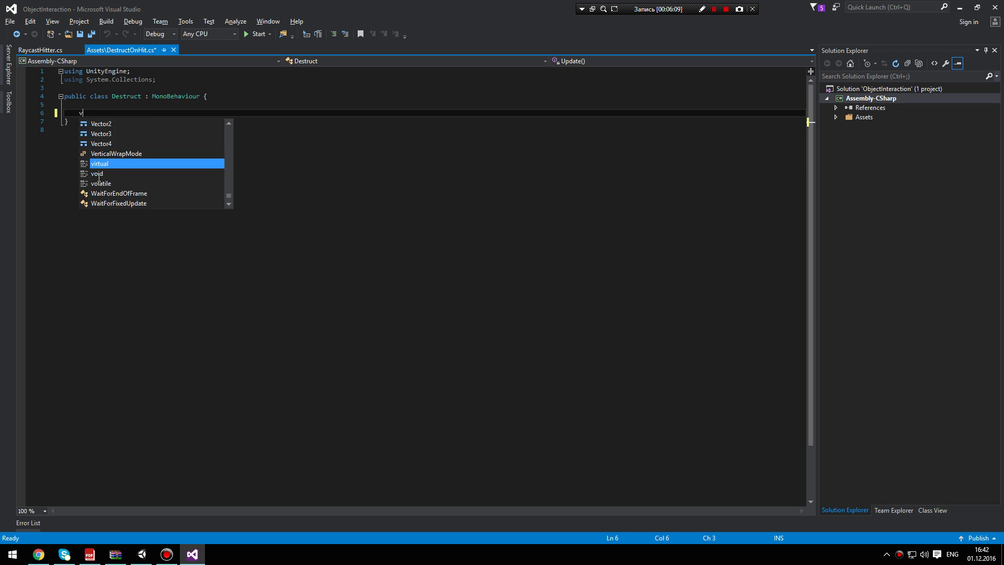
pyautogui.write('void(')
pyautogui.press('BackSpace')
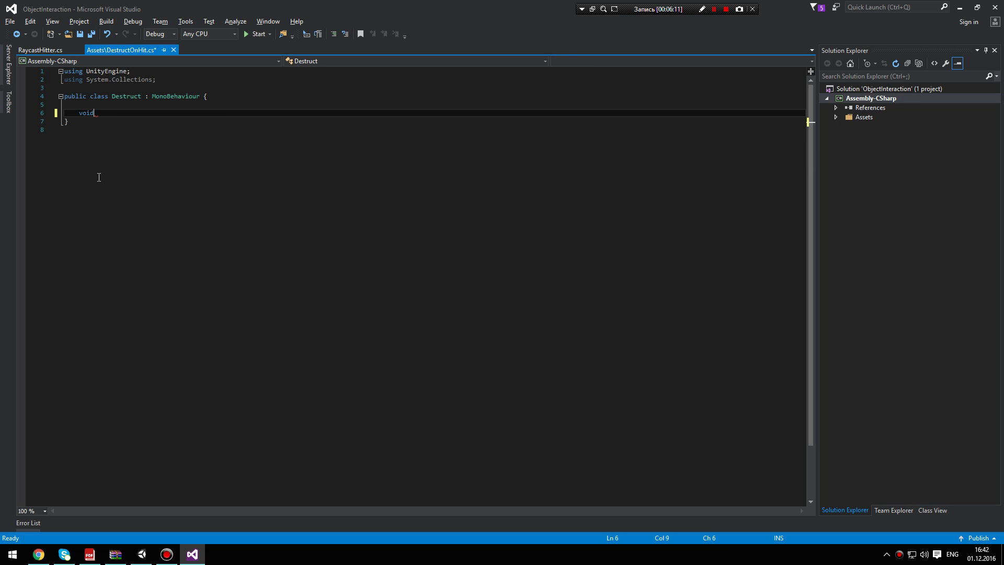
pyautogui.write('InColl')
pyautogui.press('BackSpace')
pyautogui.press('BackSpace')
pyautogui.press('BackSpace')
pyautogui.press('BackSpace')
pyautogui.press('BackSpace')
pyautogui.press('BackSpace')
pyautogui.write('O')
pyautogui.write('nCollisionEnte')
pyautogui.write('r(Collider ')
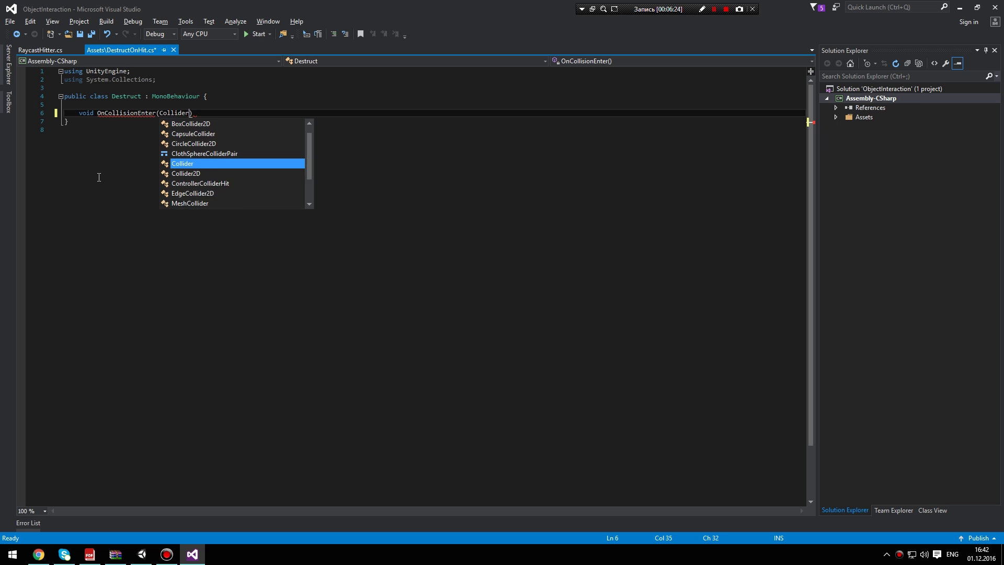
pyautogui.write('col')
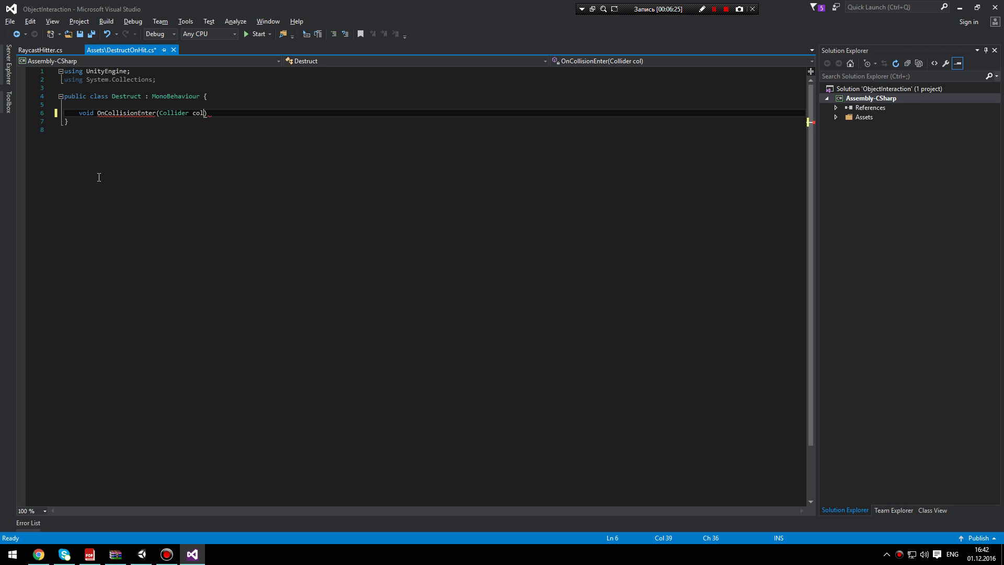
pyautogui.press('Left')
pyautogui.hotkey('ctrl', 'shift', 'Left')
pyautogui.write('Coll')
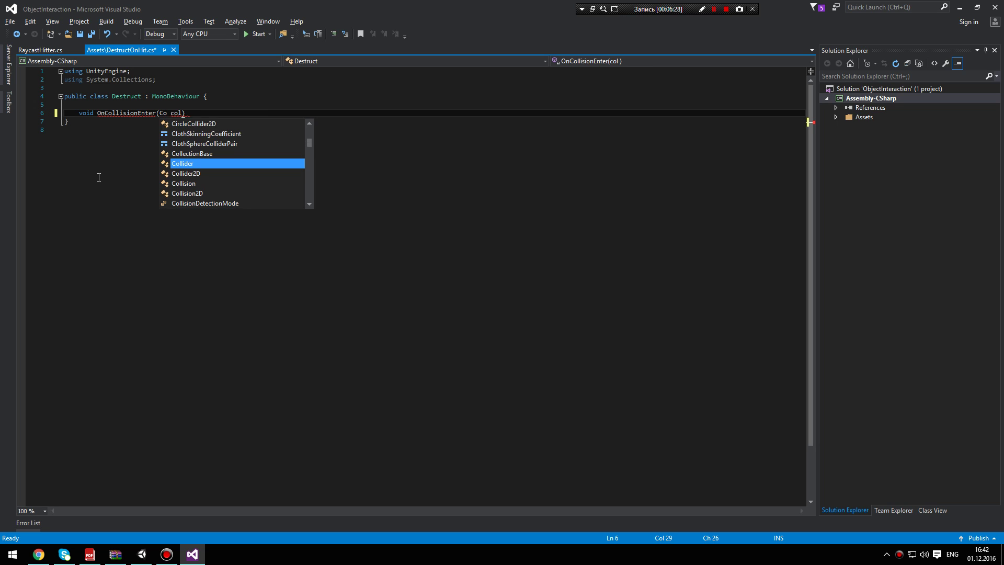
pyautogui.write('ision')
pyautogui.press('End')
pyautogui.press('Return')
pyautogui.write('{')
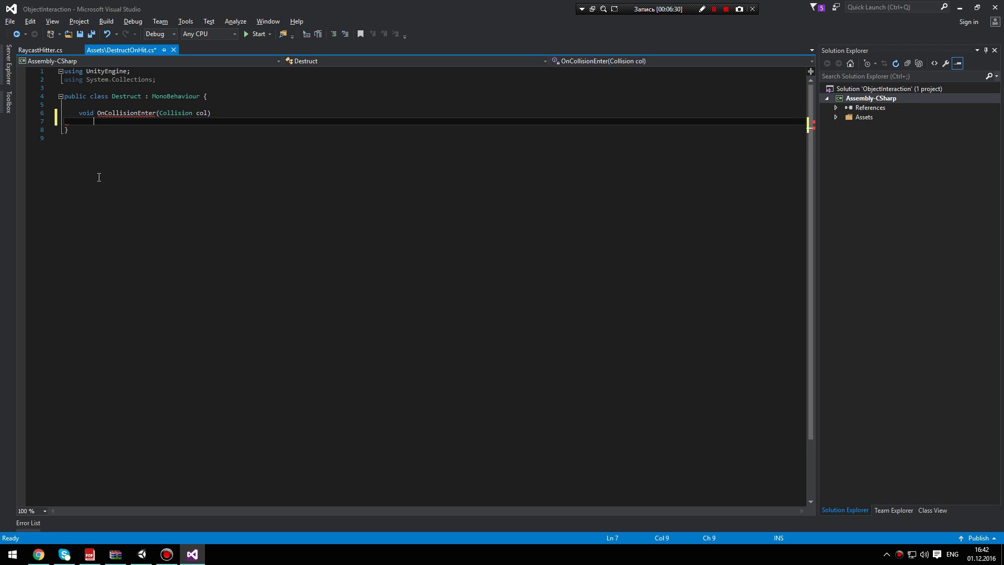
pyautogui.press('Return')
pyautogui.hotkey('ctrl', 's')
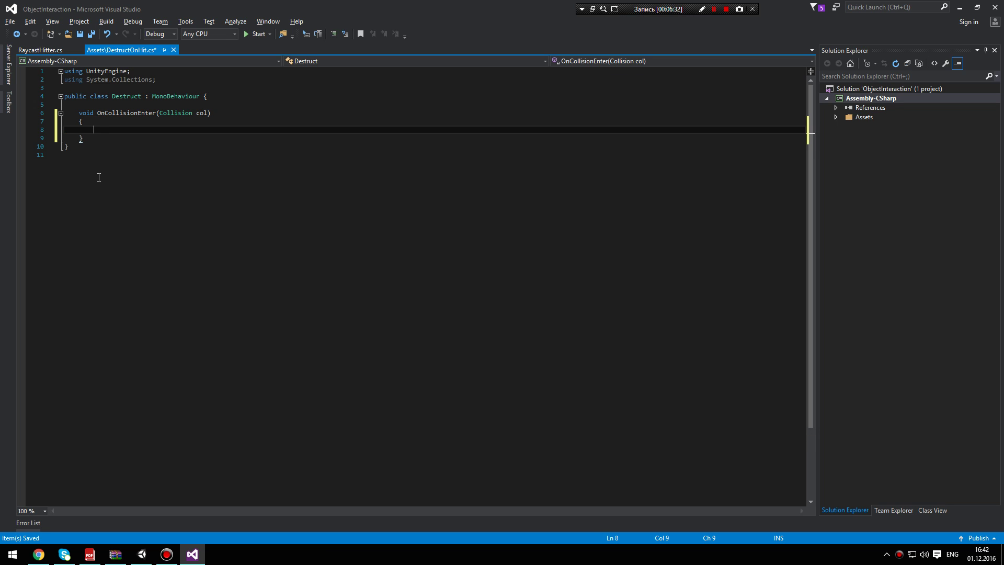
# Step: Add Destroy(gameObject) and Destroy(col.collider.gameObject) to the method, save, and return to Unity
pyautogui.write('Des')
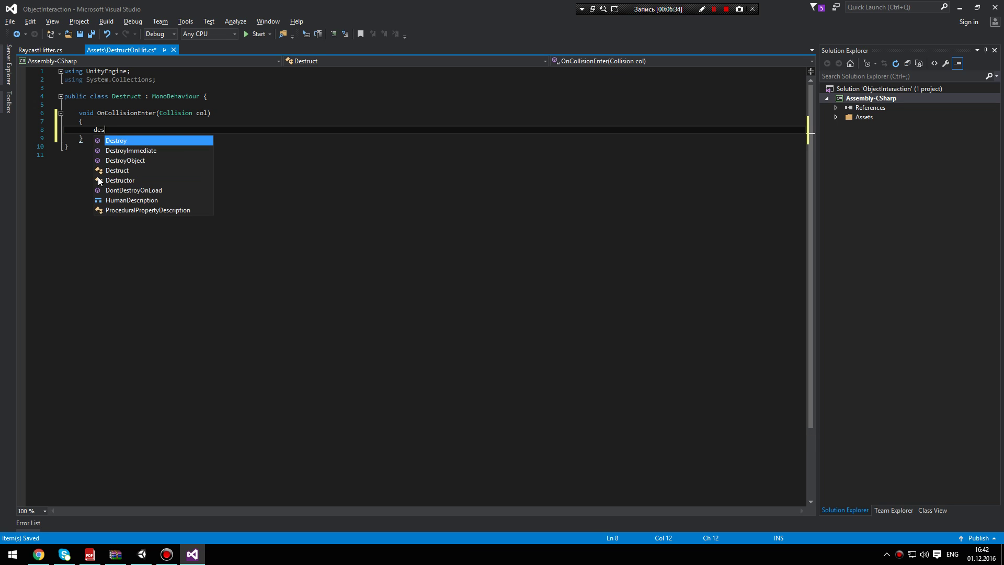
pyautogui.write('troy(gam')
pyautogui.press('Tab')
pyautogui.write(')')
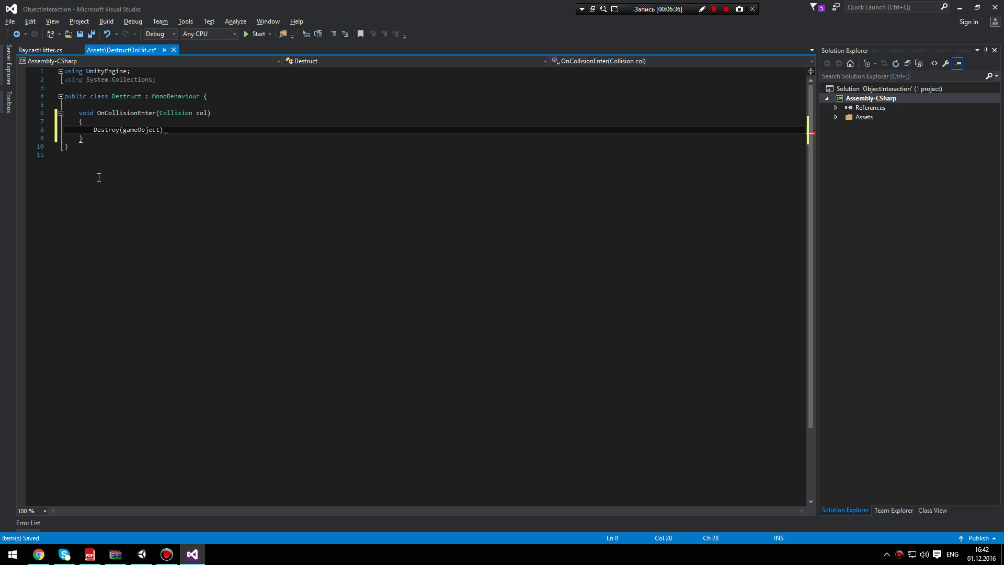
pyautogui.write(';')
pyautogui.press('Return')
pyautogui.write('co')
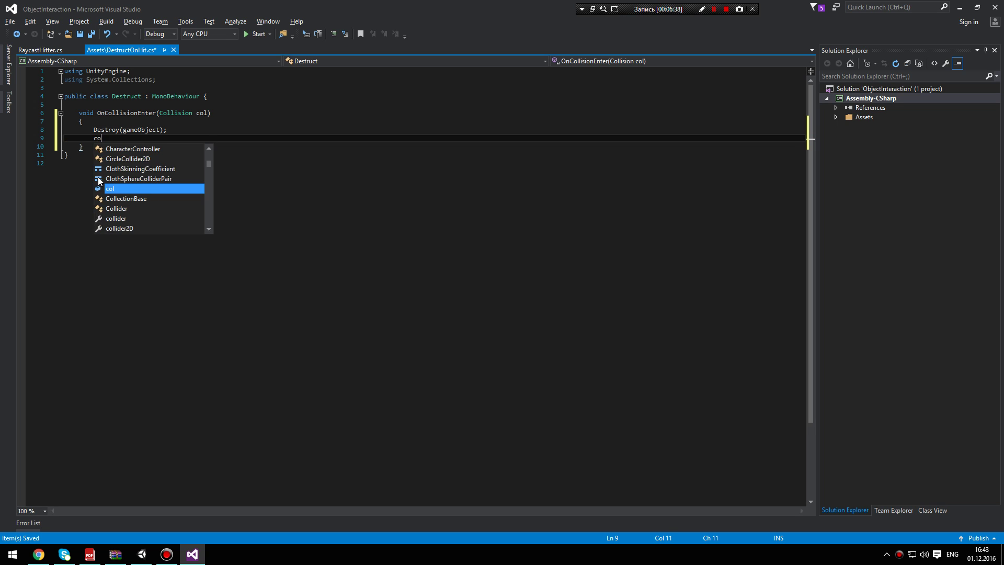
pyautogui.write('l.')
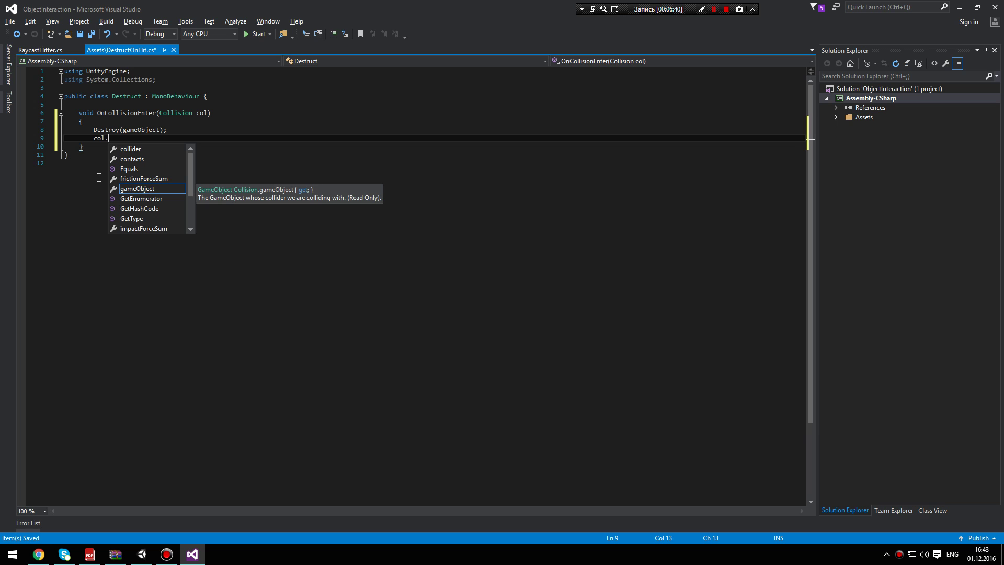
pyautogui.write('c')
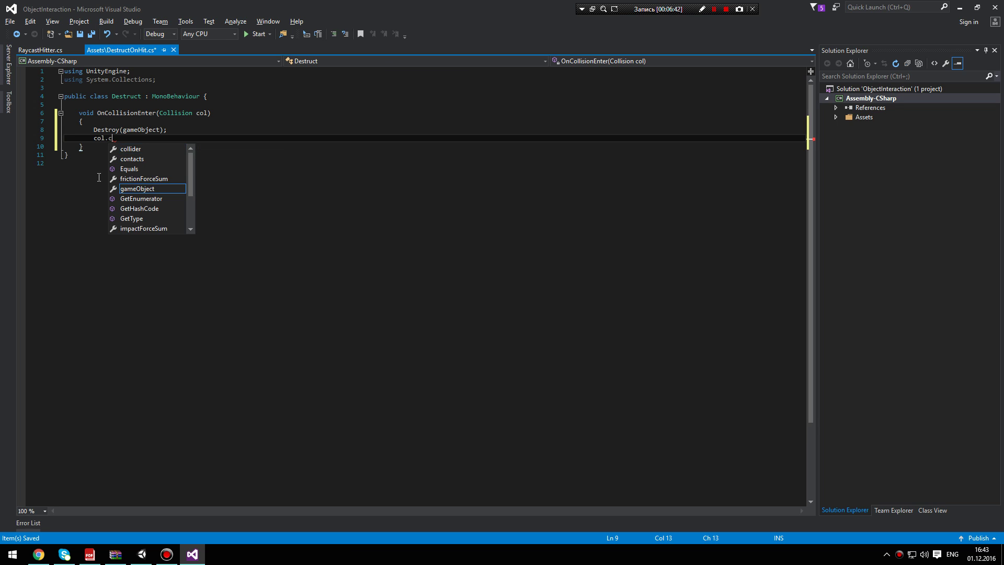
pyautogui.write('ollider.ga')
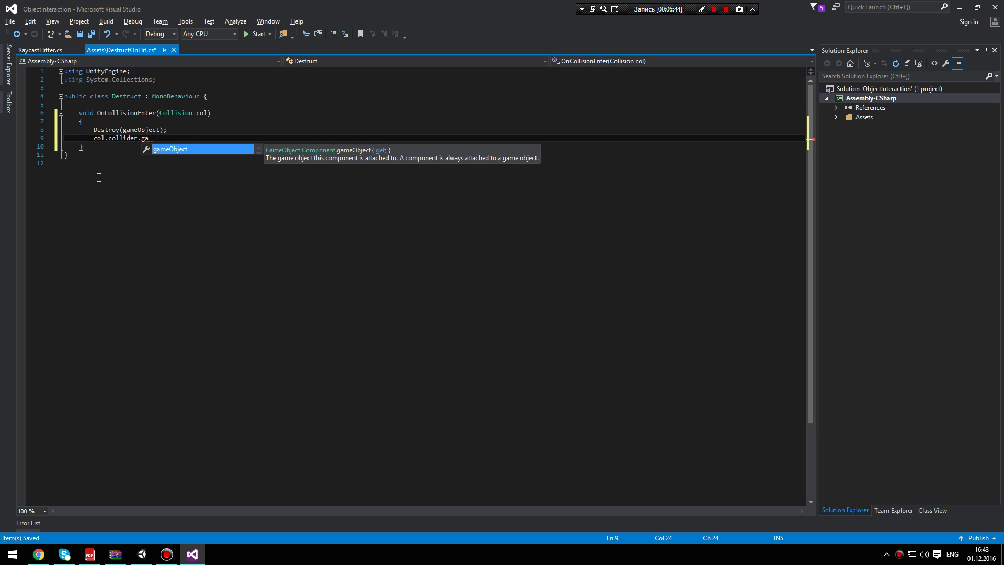
pyautogui.press('Tab')
pyautogui.write('Destroy(')
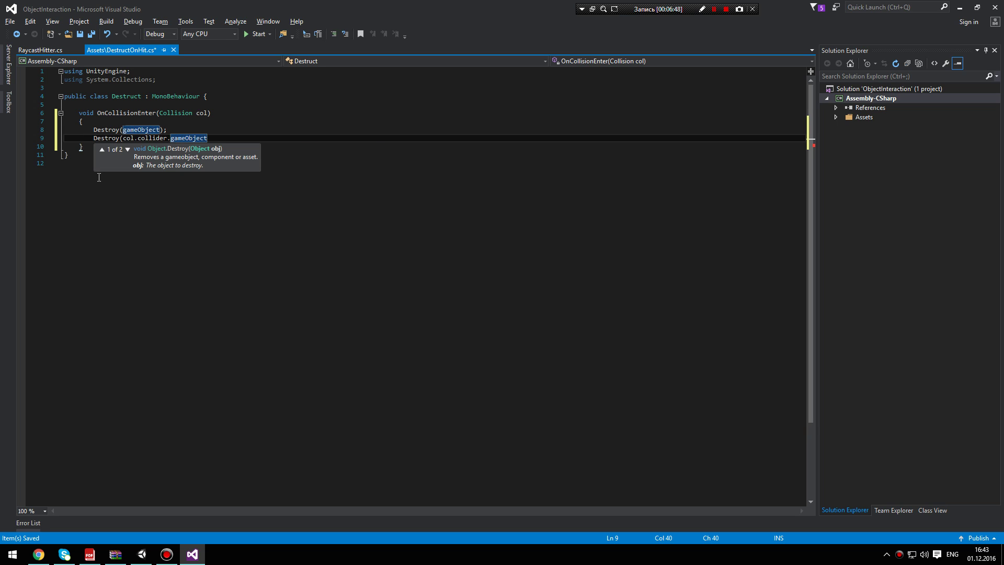
pyautogui.write(');')
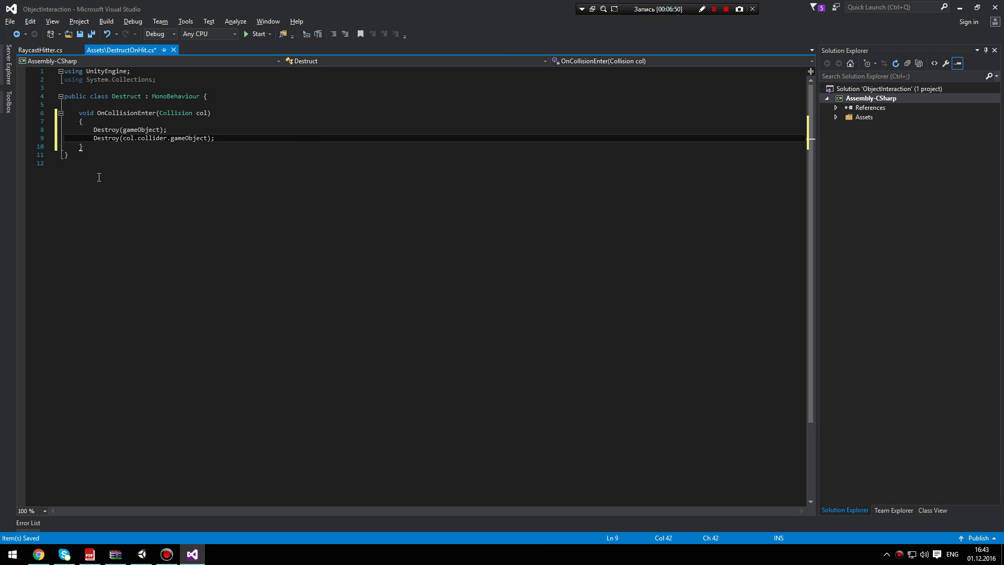
pyautogui.click(91, 34)
pyautogui.hotkey('alt', 'Tab')
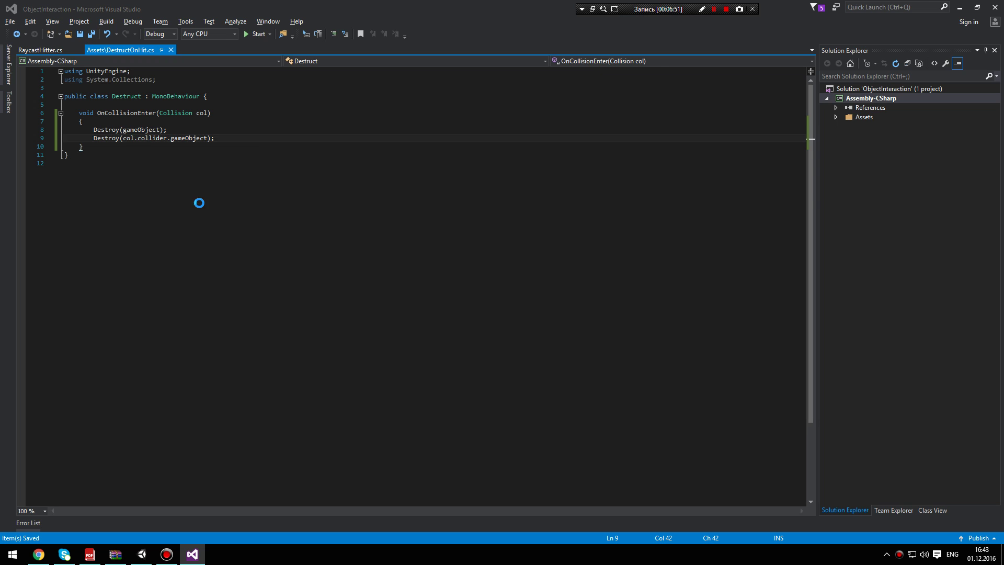
pyautogui.click(240, 368)
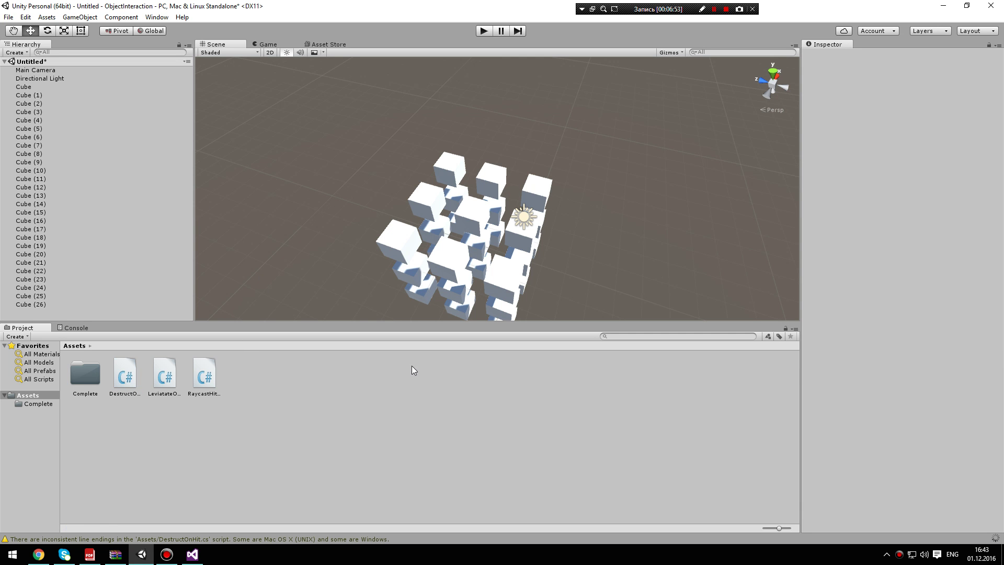
# Step: Create a material named DestructMaterial with a pure red base colour
pyautogui.rightClick(353, 356)
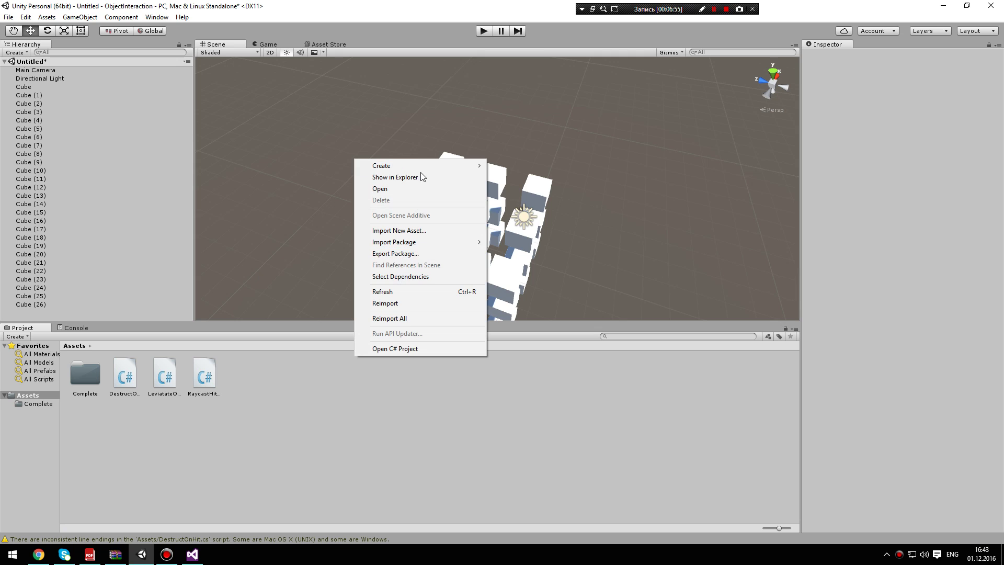
pyautogui.moveTo(419, 169)
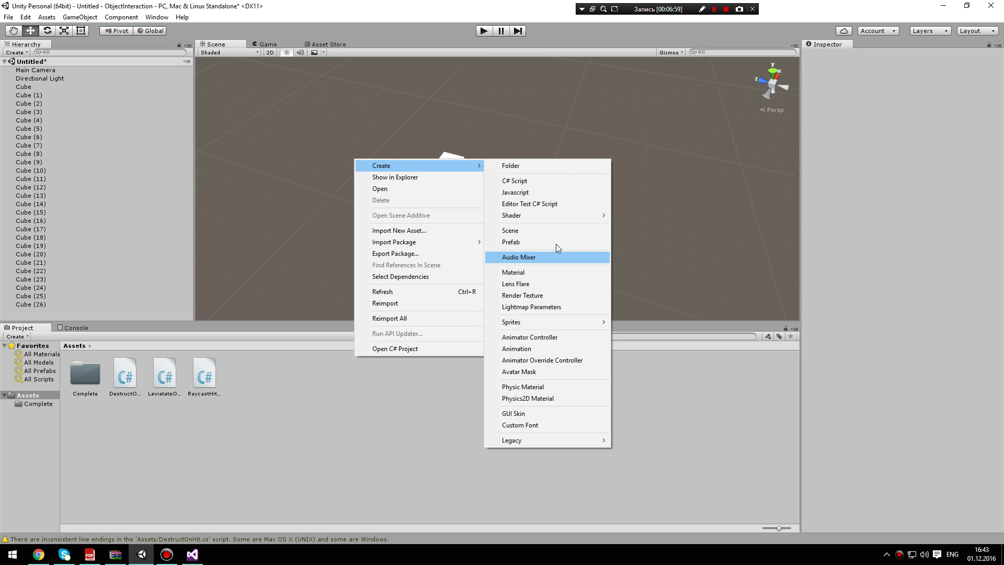
pyautogui.click(555, 269)
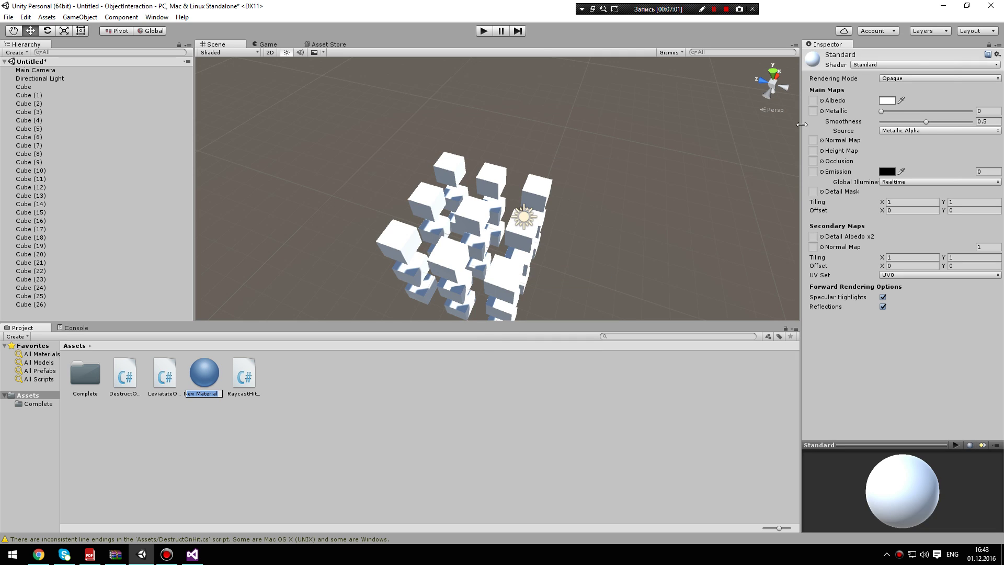
pyautogui.write('Destruc')
pyautogui.write('tMaterial')
pyautogui.press('Return')
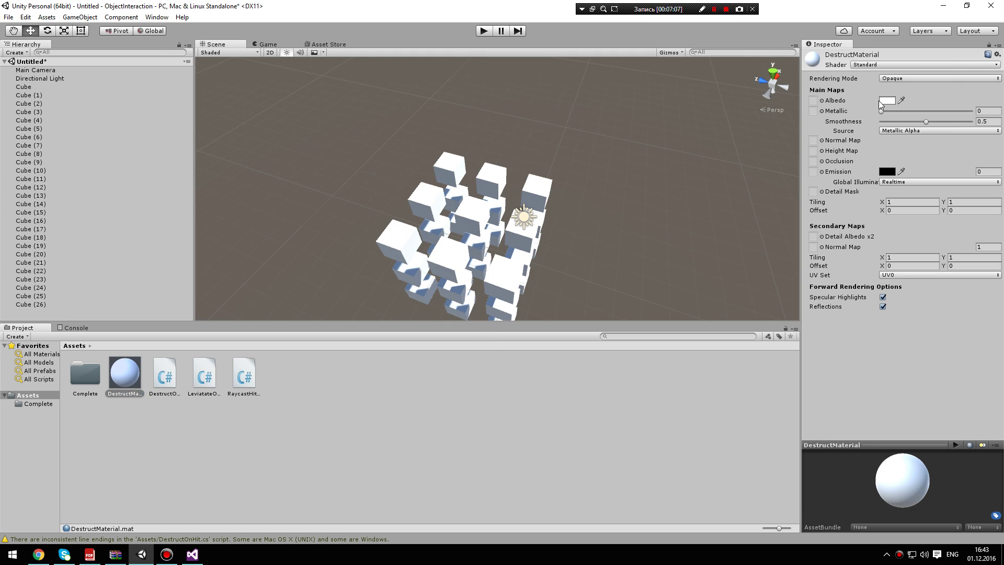
pyautogui.click(886, 101)
pyautogui.click(137, 98)
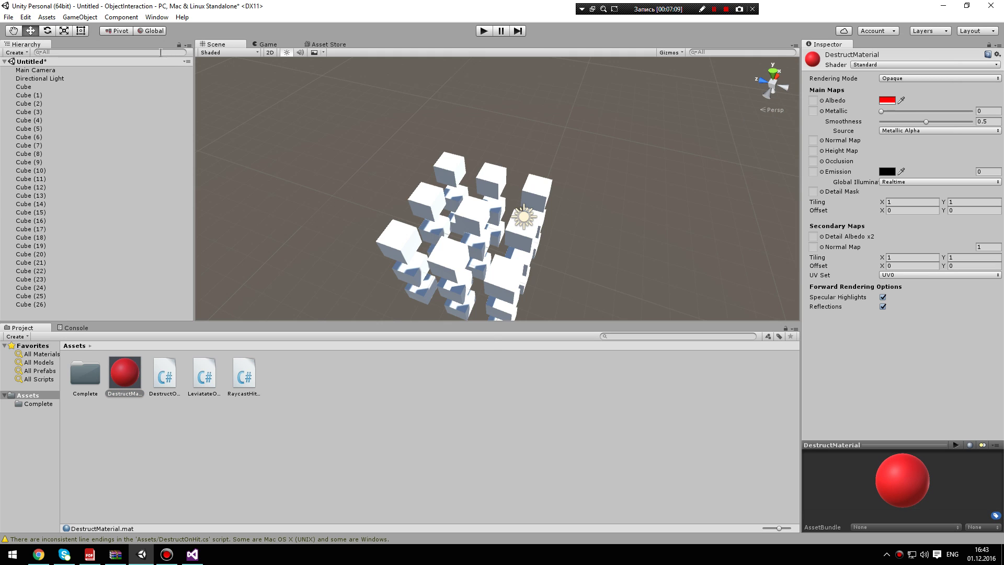
pyautogui.click(369, 348)
# Step: Create a material named LevitateMaterial with a green base colour
pyautogui.rightClick(283, 378)
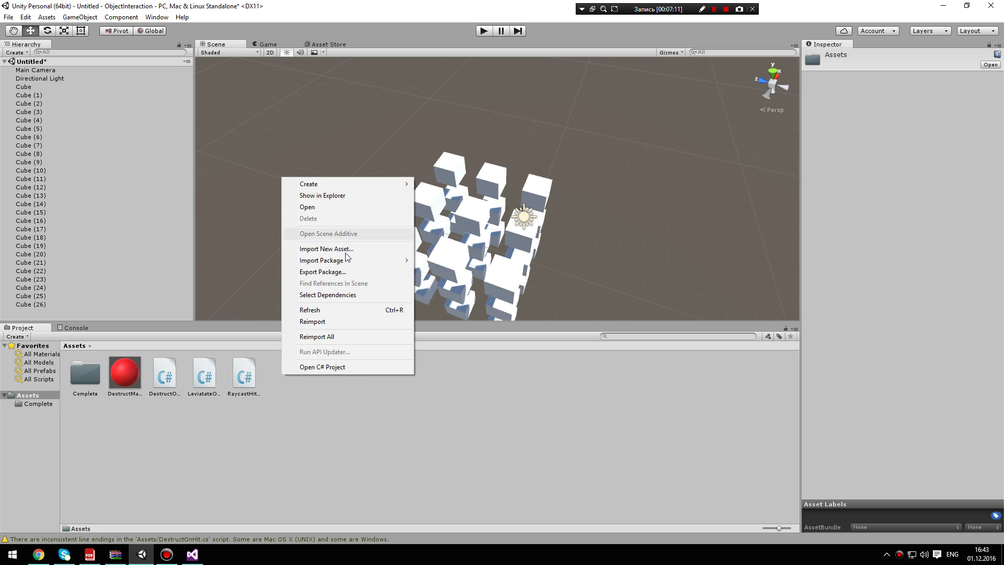
pyautogui.moveTo(341, 186)
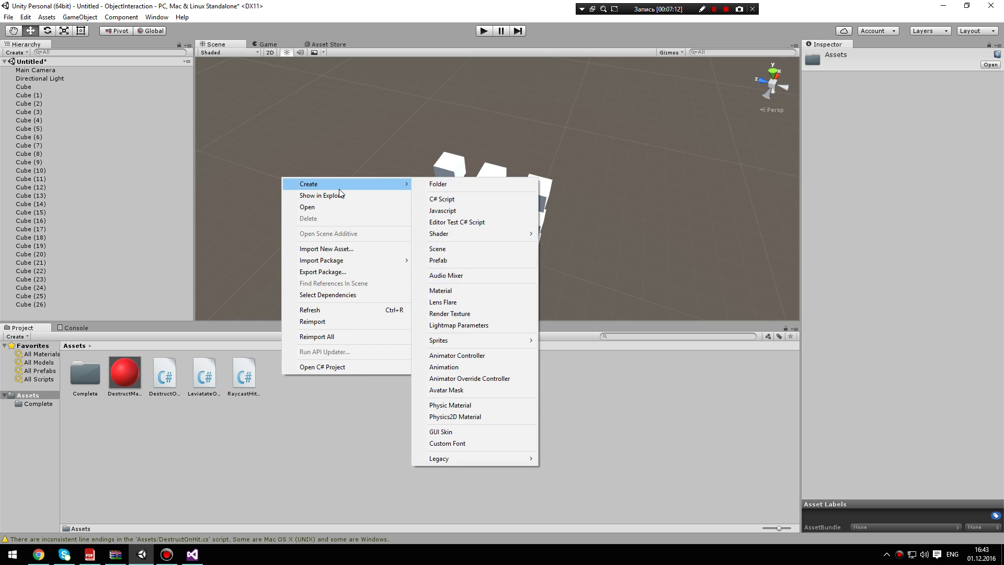
pyautogui.click(449, 289)
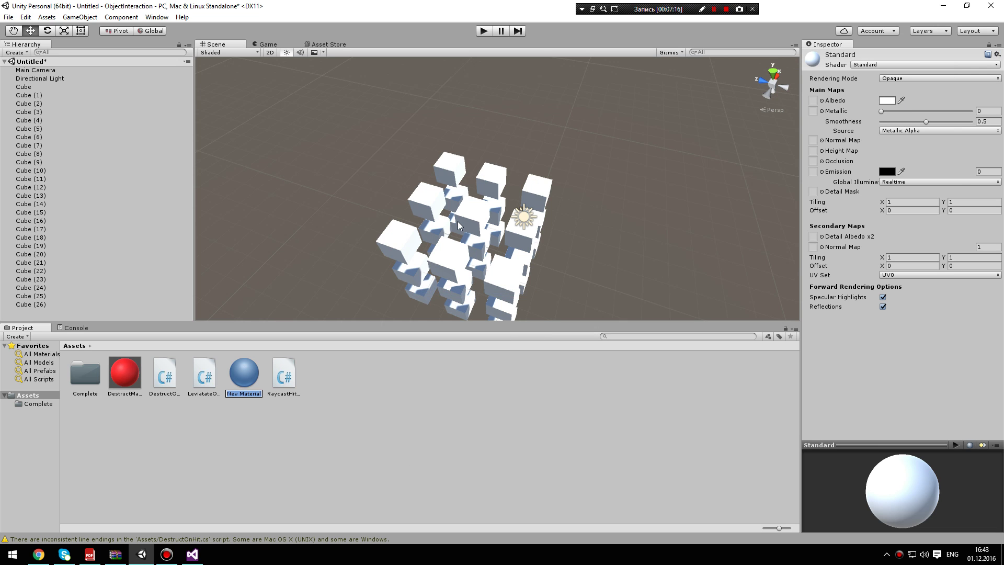
pyautogui.write('Le')
pyautogui.write('Mate')
pyautogui.write('rial')
pyautogui.press('Return')
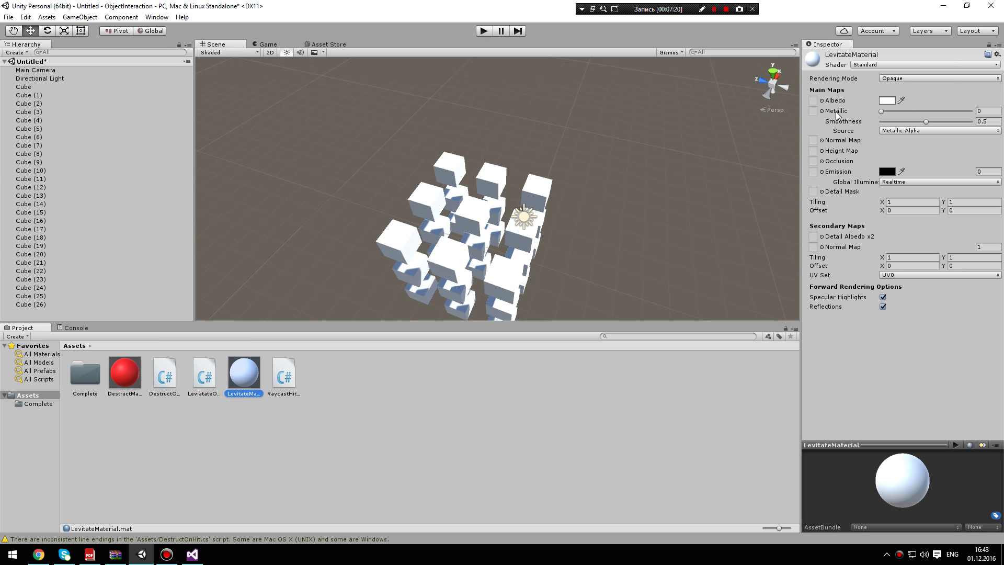
pyautogui.click(886, 100)
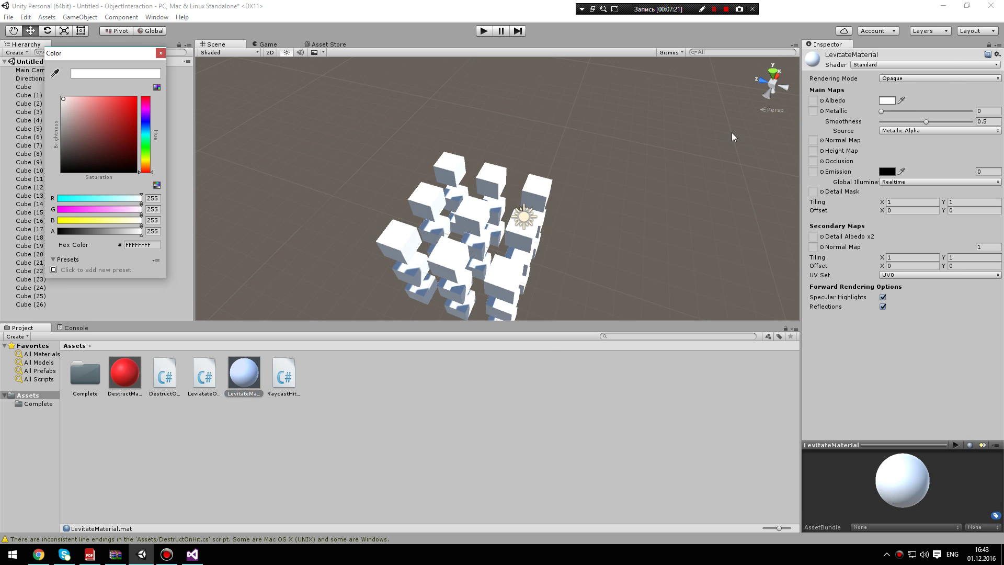
pyautogui.click(145, 154)
pyautogui.click(132, 109)
pyautogui.click(161, 53)
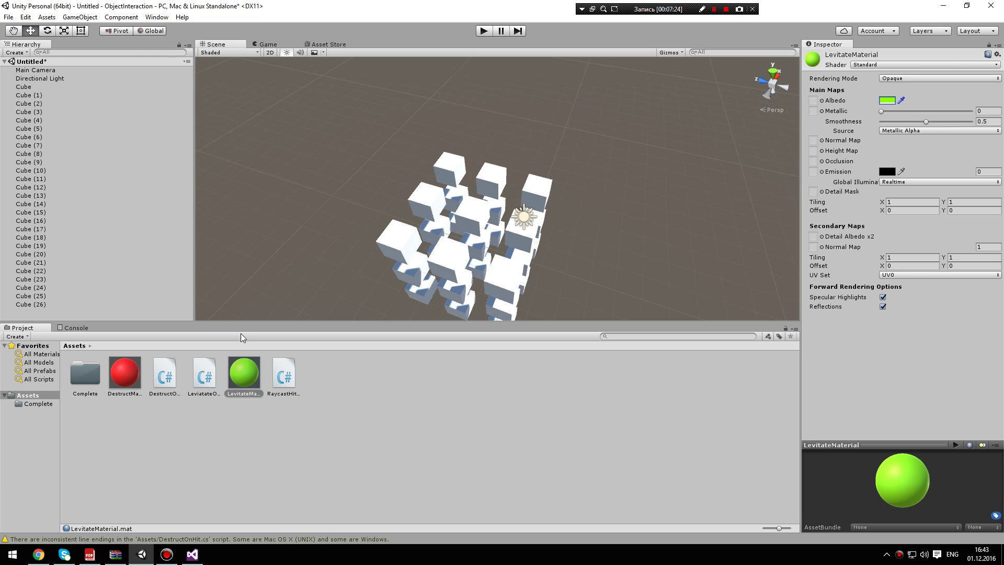
# Step: Apply DestructMaterial to a grid cube, dismiss the DestructOnHit attach error, and open that script
pyautogui.moveTo(348, 316)
pyautogui.keyDown('alt'); pyautogui.mouseDown()
pyautogui.moveTo(418, 306)
pyautogui.moveTo(393, 303)
pyautogui.mouseUp(); pyautogui.keyUp('alt')
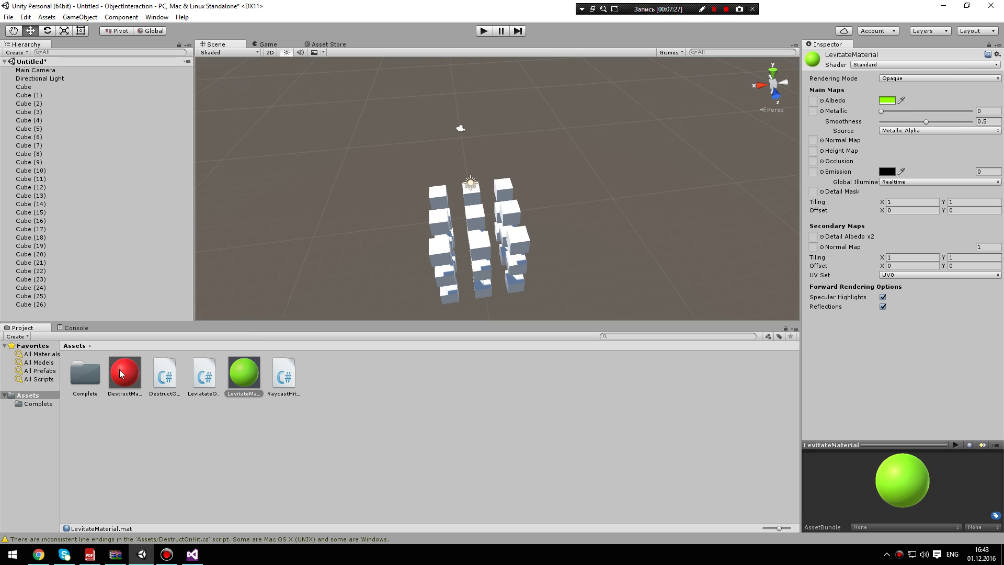
pyautogui.moveTo(124, 373)
pyautogui.mouseDown()
pyautogui.moveTo(439, 258)
pyautogui.moveTo(439, 250)
pyautogui.mouseUp()
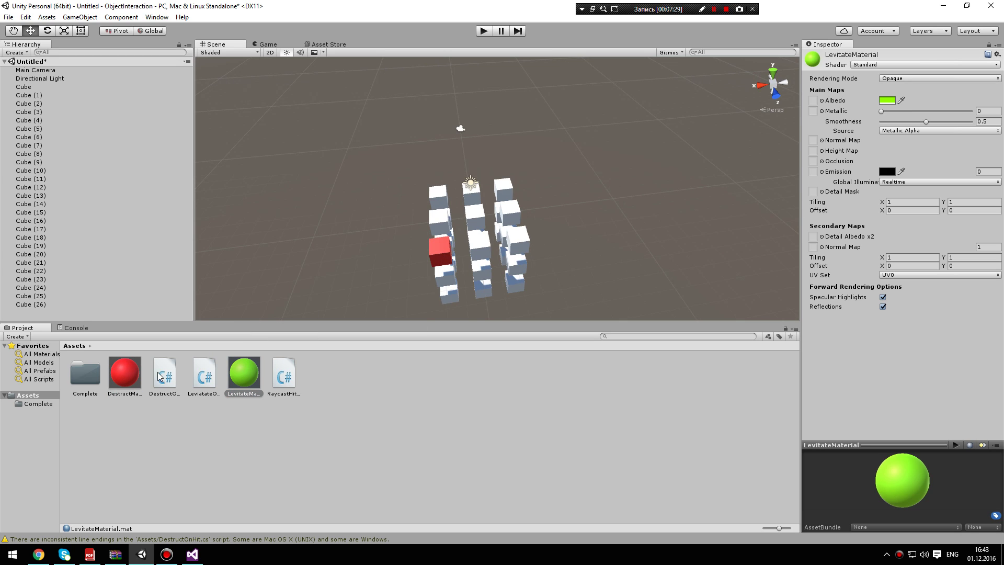
pyautogui.moveTo(165, 374)
pyautogui.mouseDown()
pyautogui.moveTo(412, 261)
pyautogui.moveTo(439, 263)
pyautogui.mouseUp()
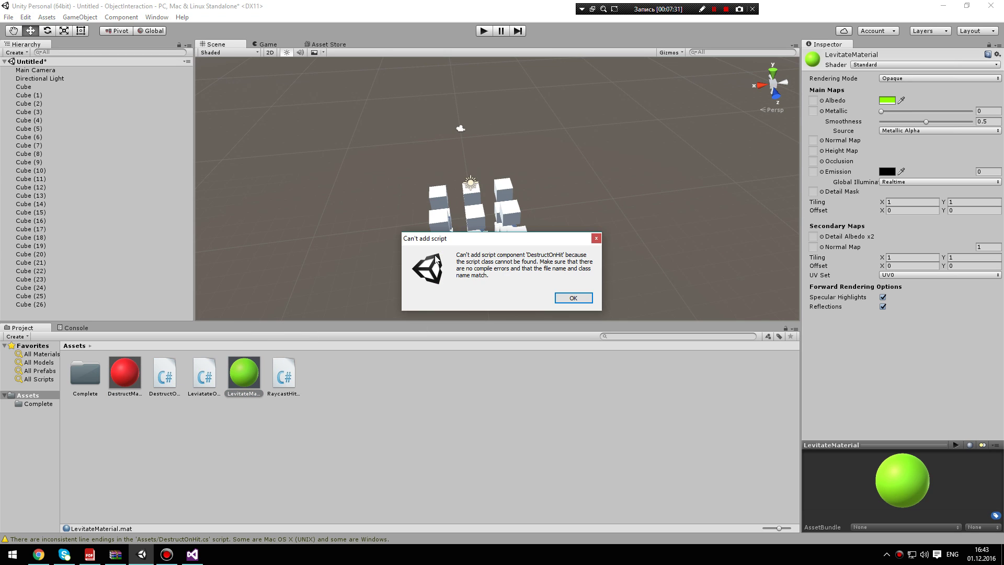
pyautogui.click(571, 299)
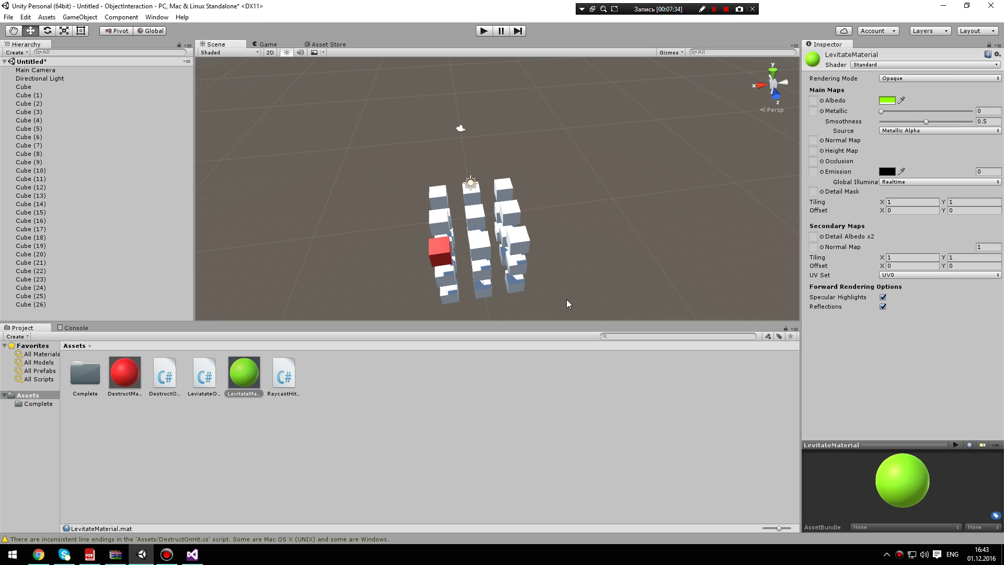
pyautogui.doubleClick(163, 373)
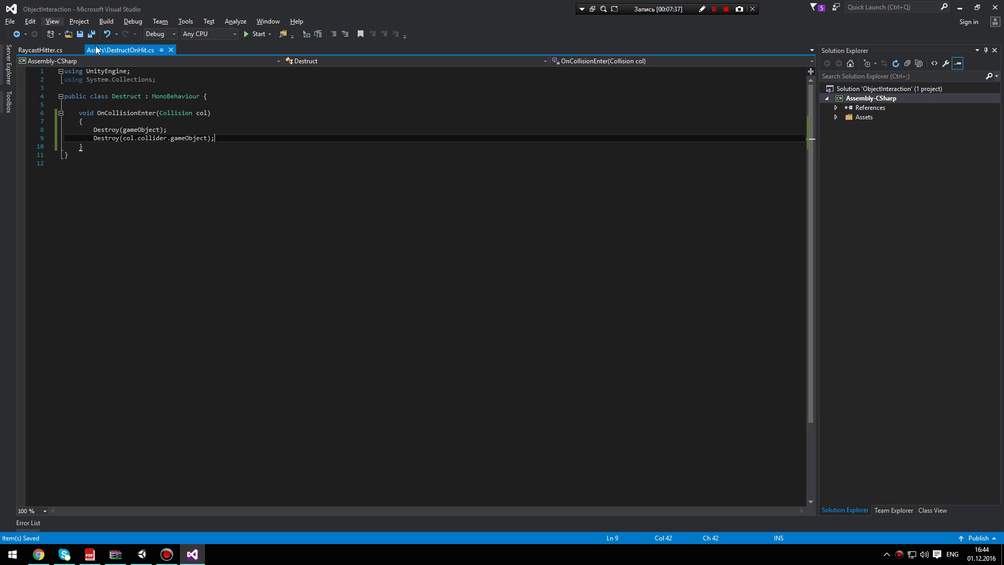
# Step: Rename the class from Destruct to DestructOnHit and save the script
pyautogui.click(142, 96)
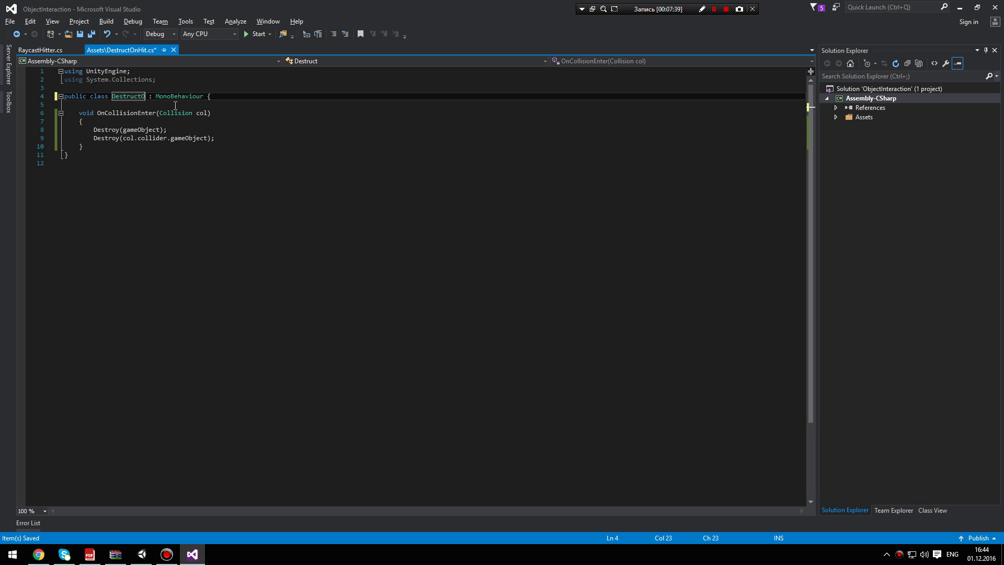
pyautogui.write('OnHit')
pyautogui.hotkey('ctrl', 's')
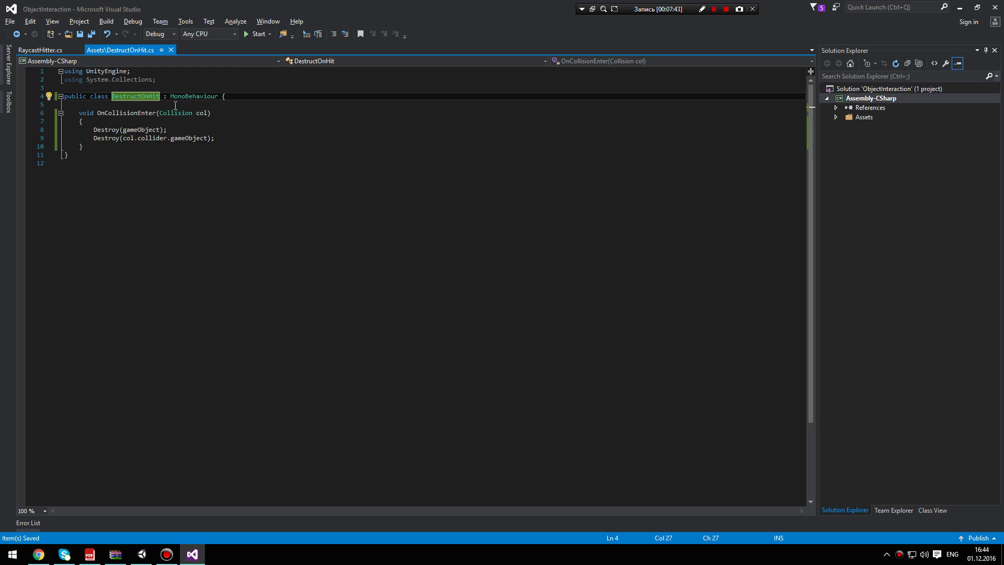
pyautogui.hotkey('alt', 'Tab')
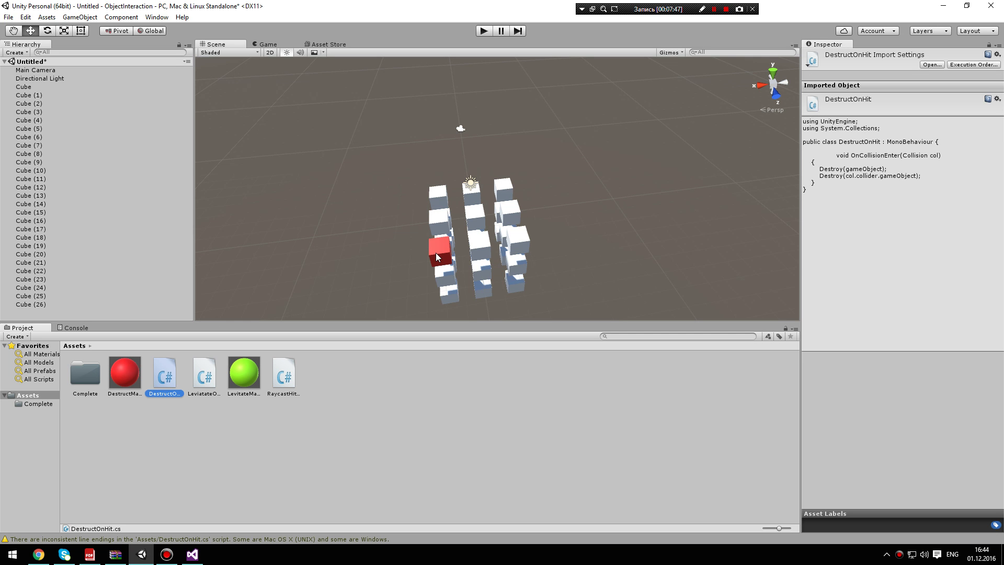
# Step: Give three grid cubes DestructMaterial and the DestructOnHit script
pyautogui.moveTo(426, 258); pyautogui.dragTo(436, 256)
pyautogui.moveTo(142, 372); pyautogui.dragTo(436, 201)
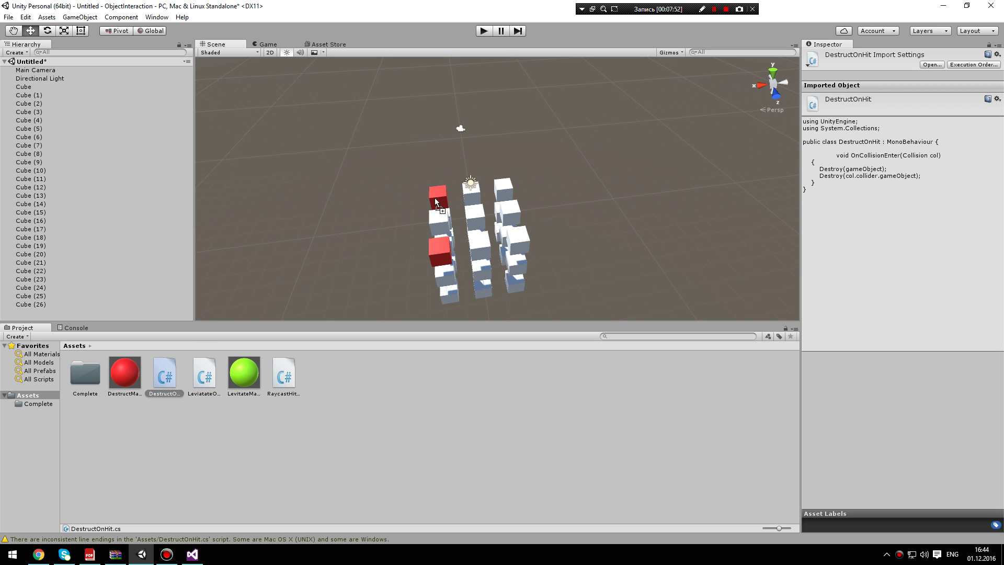
pyautogui.moveTo(165, 375); pyautogui.dragTo(432, 200)
pyautogui.moveTo(125, 372); pyautogui.dragTo(481, 219)
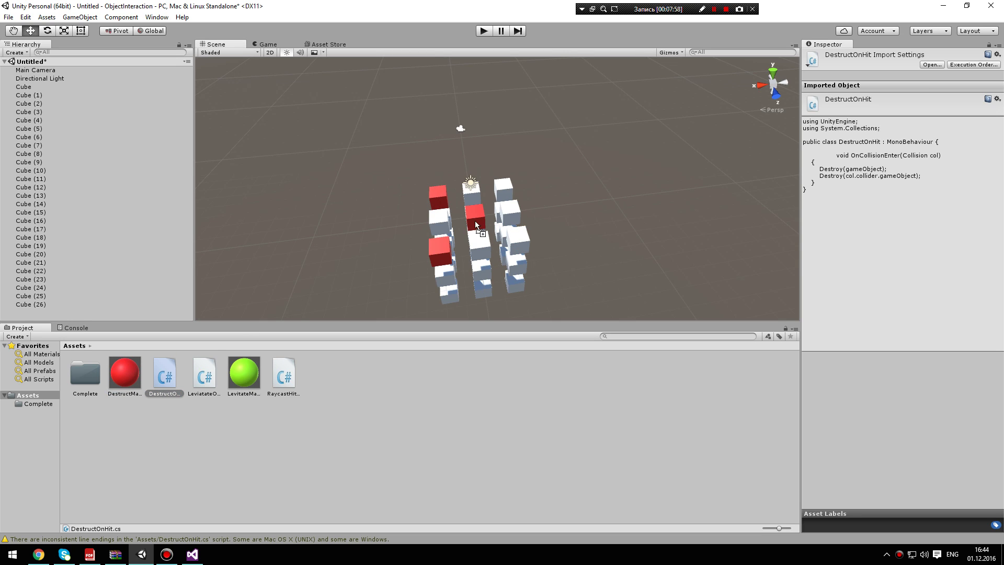
pyautogui.moveTo(162, 389); pyautogui.dragTo(476, 220)
# Step: Play-test the scene, then normalize RaycastHitter.cs line endings in Visual Studio and save
pyautogui.click(482, 31)
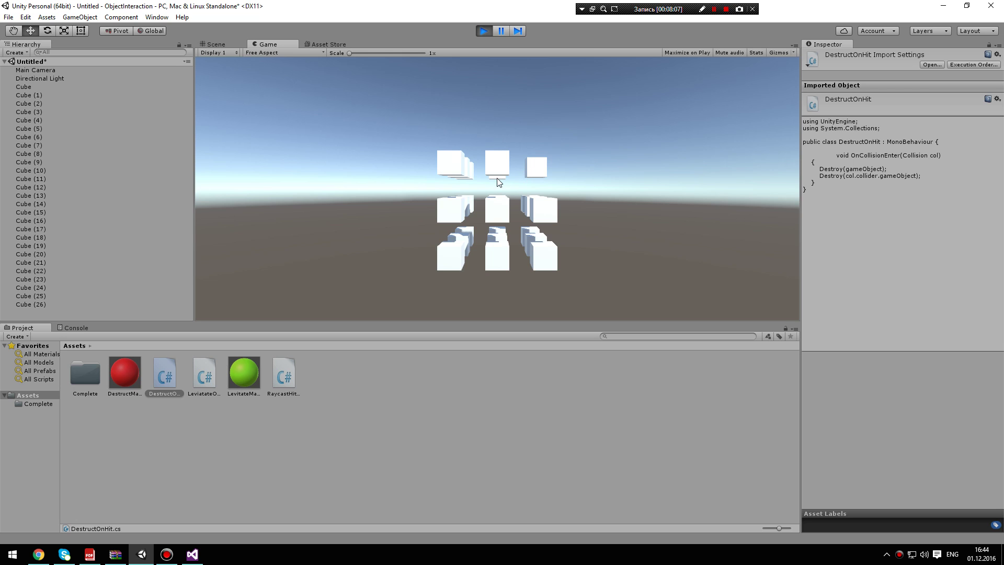
pyautogui.click(484, 31)
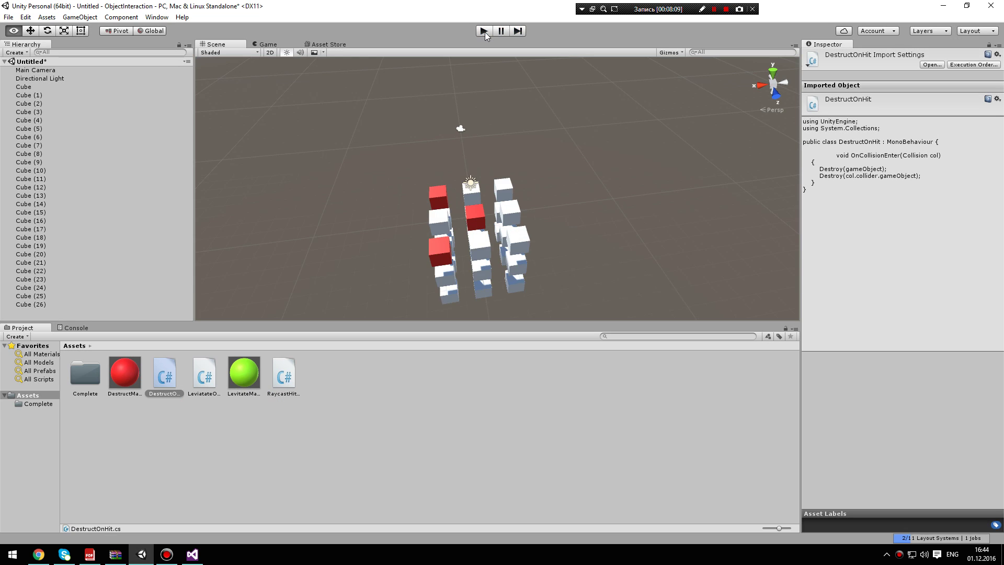
pyautogui.hotkey('alt', 'Tab')
pyautogui.click(58, 50)
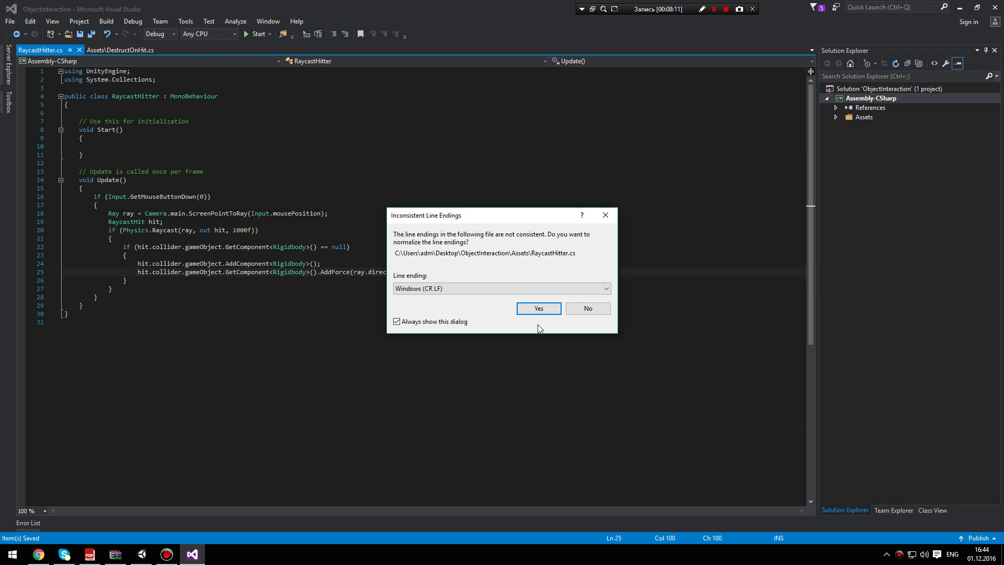
pyautogui.click(545, 307)
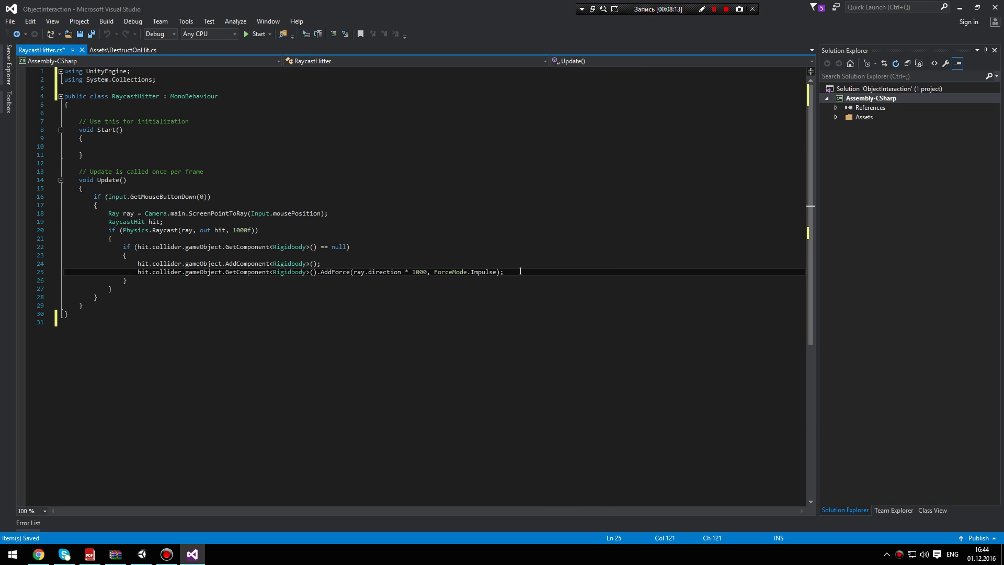
pyautogui.hotkey('ctrl', 's')
pyautogui.hotkey('alt', 'Tab')
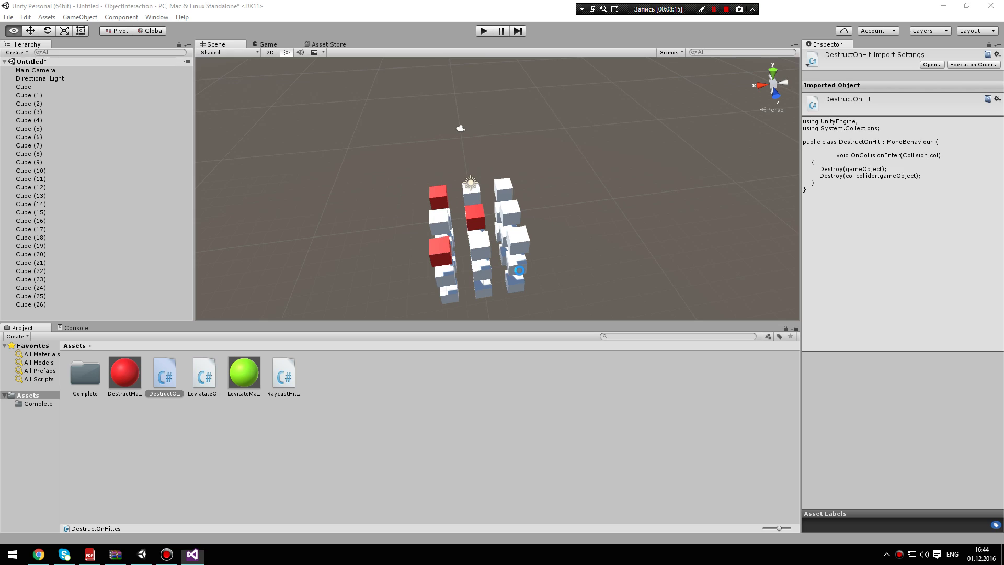
pyautogui.click(484, 32)
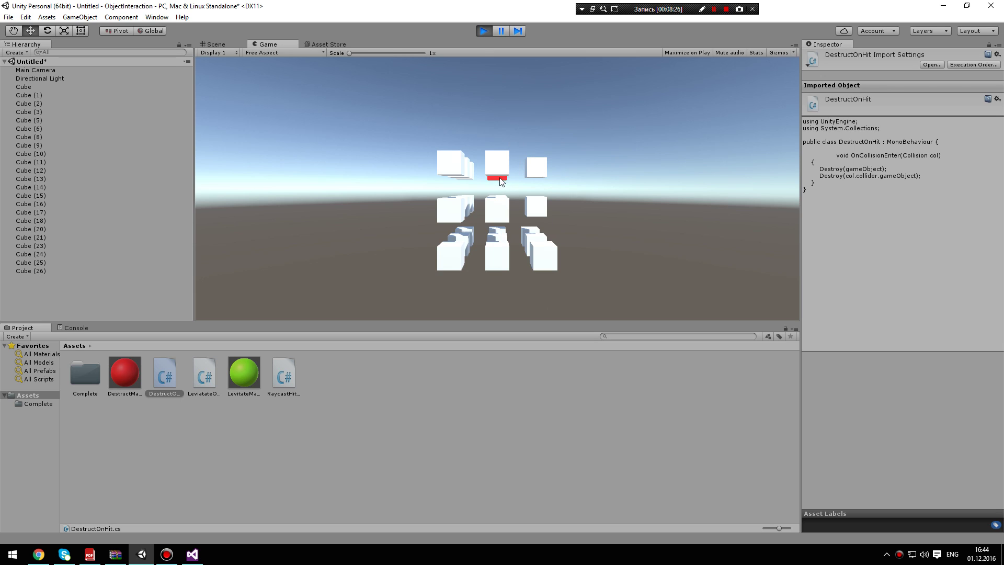
pyautogui.click(484, 34)
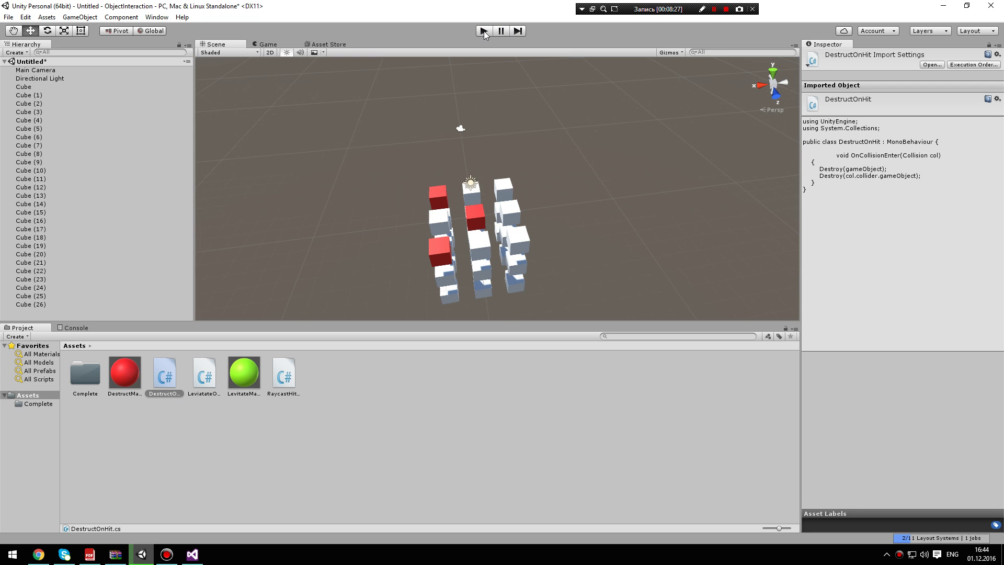
# Step: Open LeviatateOnHit and replace Start and Update with an empty OnCollisionEnter(Collision col) method
pyautogui.click(205, 385)
pyautogui.doubleClick(205, 385)
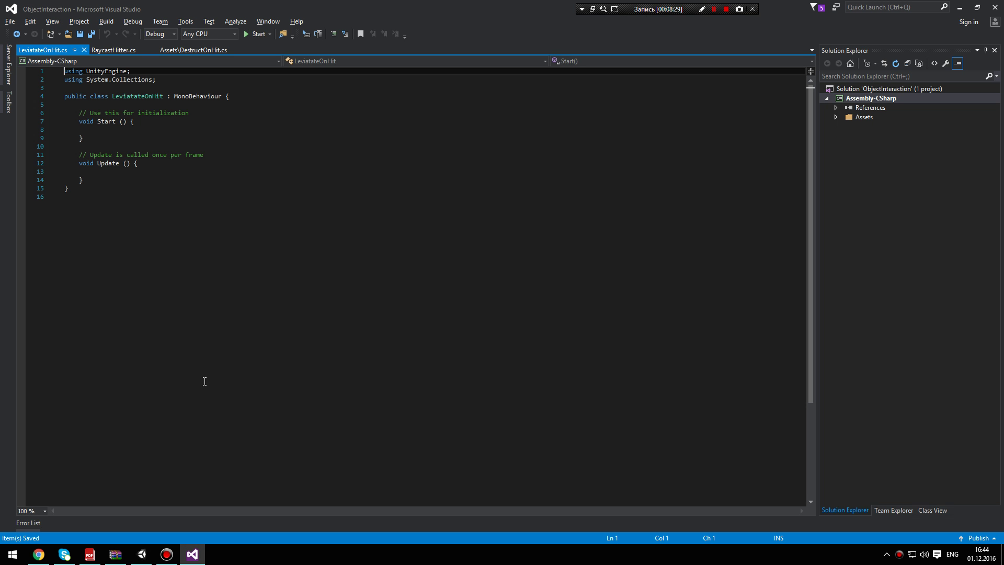
pyautogui.moveTo(65, 105); pyautogui.dragTo(84, 180)
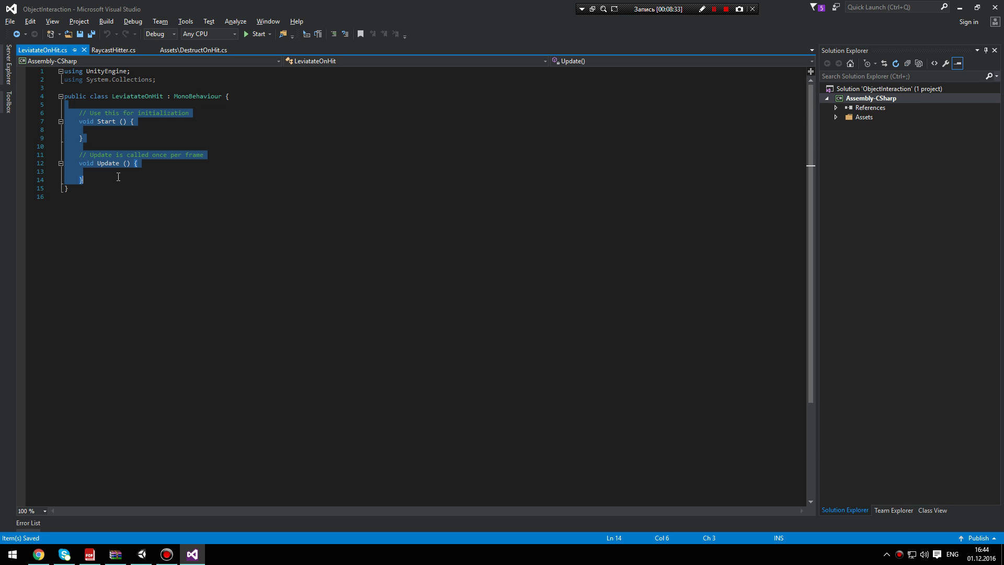
pyautogui.write('void On')
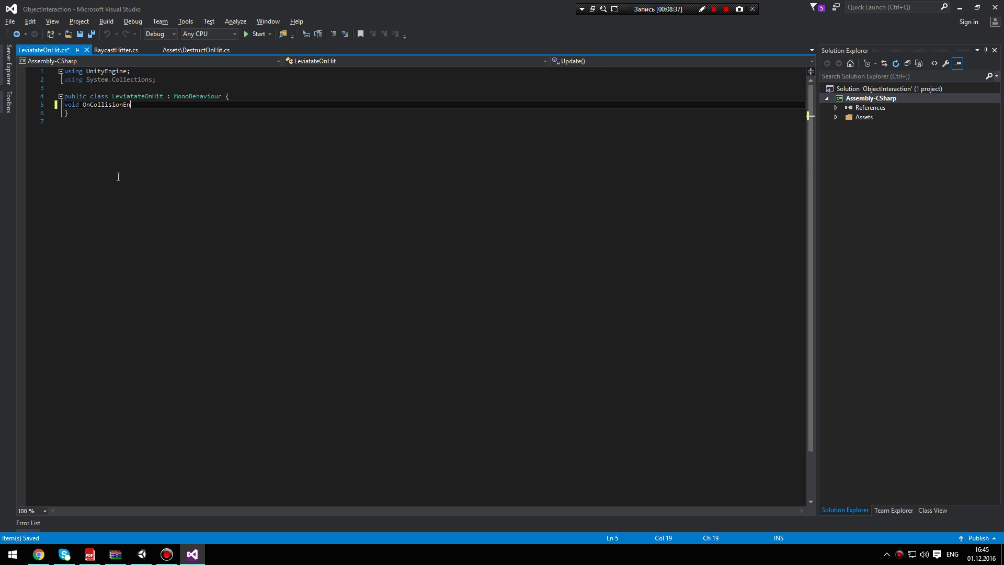
pyautogui.write('Collisi')
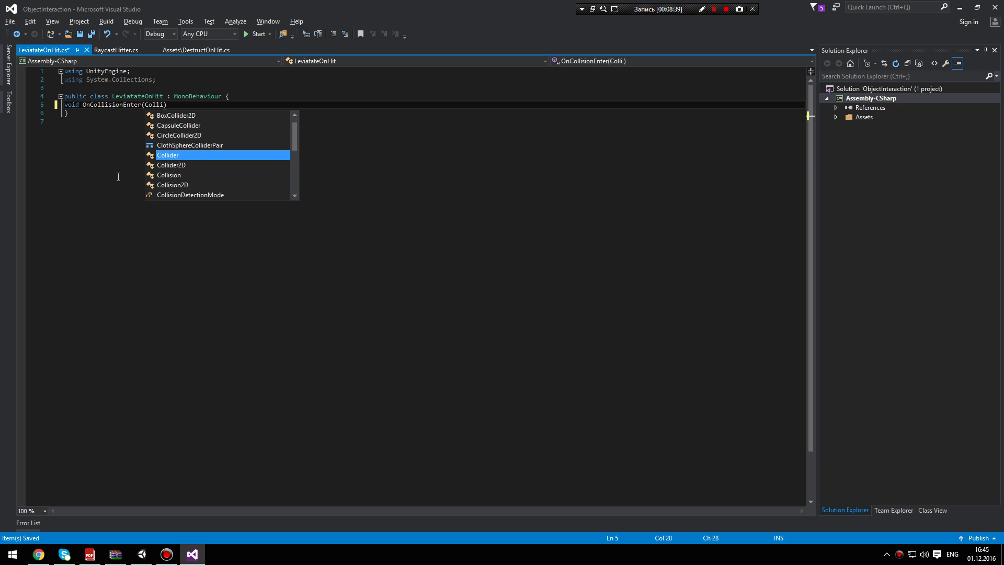
pyautogui.write('onEnter(Collision col')
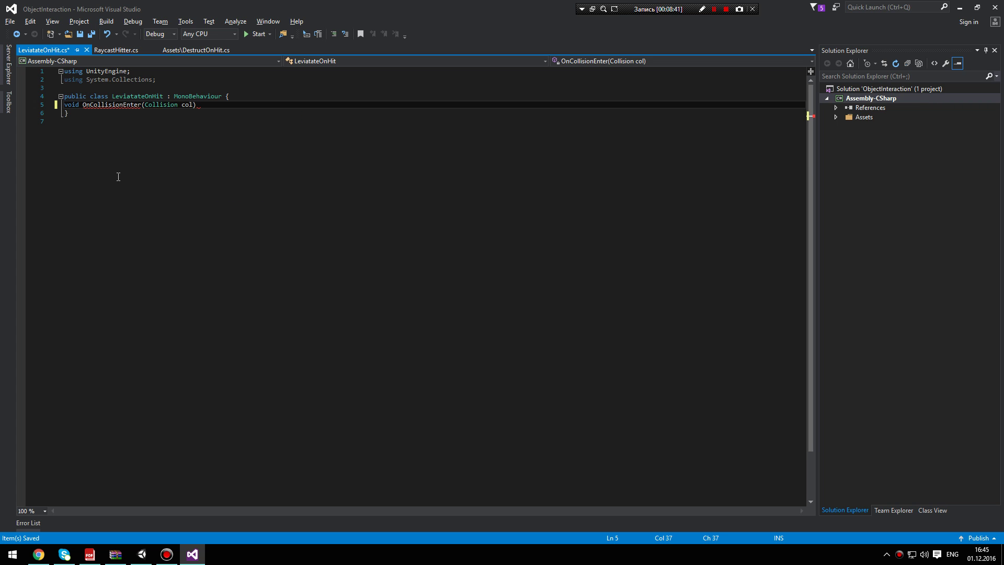
pyautogui.press('Return')
pyautogui.write('{')
pyautogui.press('Return')
pyautogui.hotkey('ctrl', 'a')
pyautogui.hotkey('ctrl', 'k')
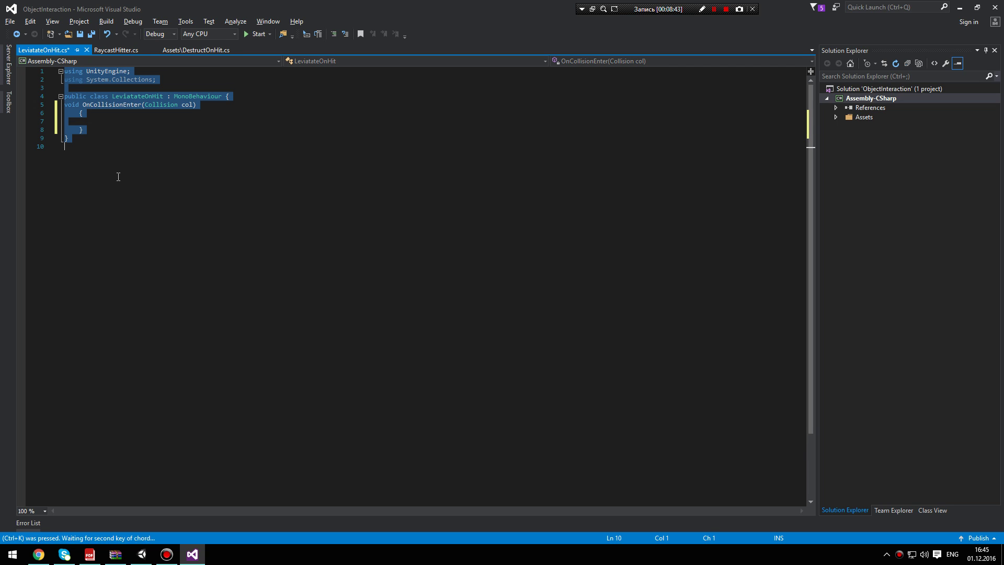
pyautogui.hotkey('ctrl', 'f')
pyautogui.hotkey('ctrl', 's')
# Step: Make the method destroy itself, add a Rigidbody to the hitter, and set useGravity to false
pyautogui.click(115, 134)
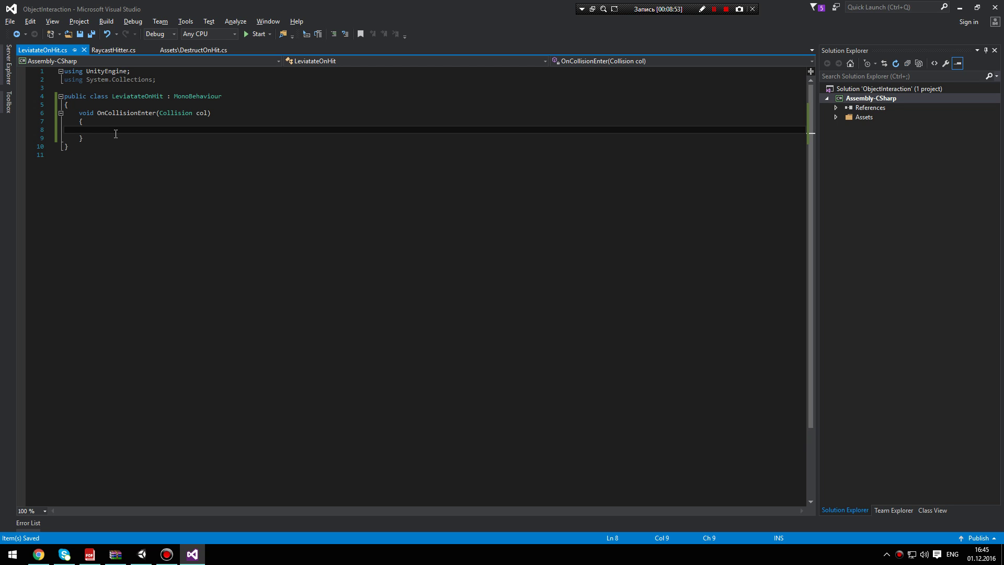
pyautogui.write('Destroy')
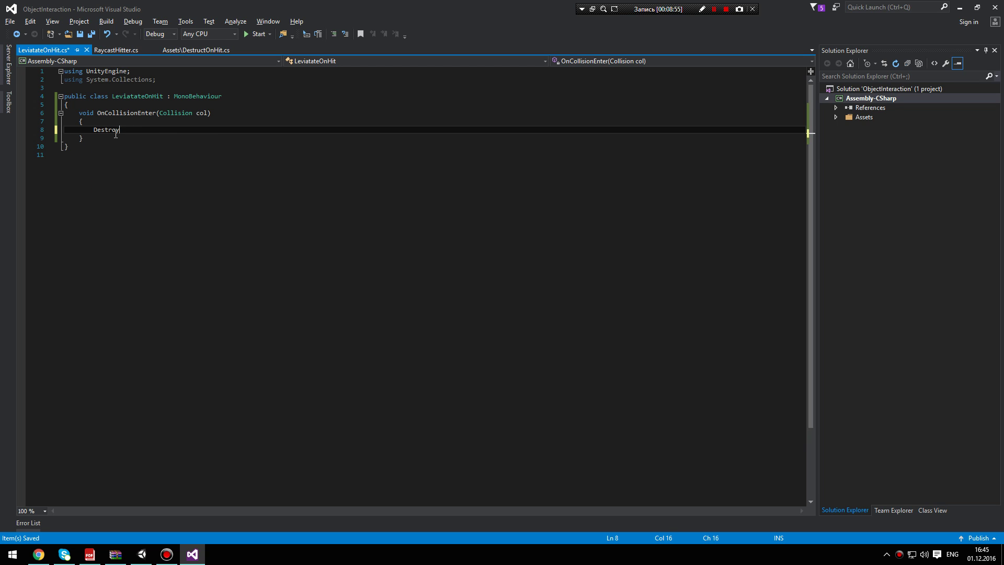
pyautogui.write('(gameObject);')
pyautogui.press('Return')
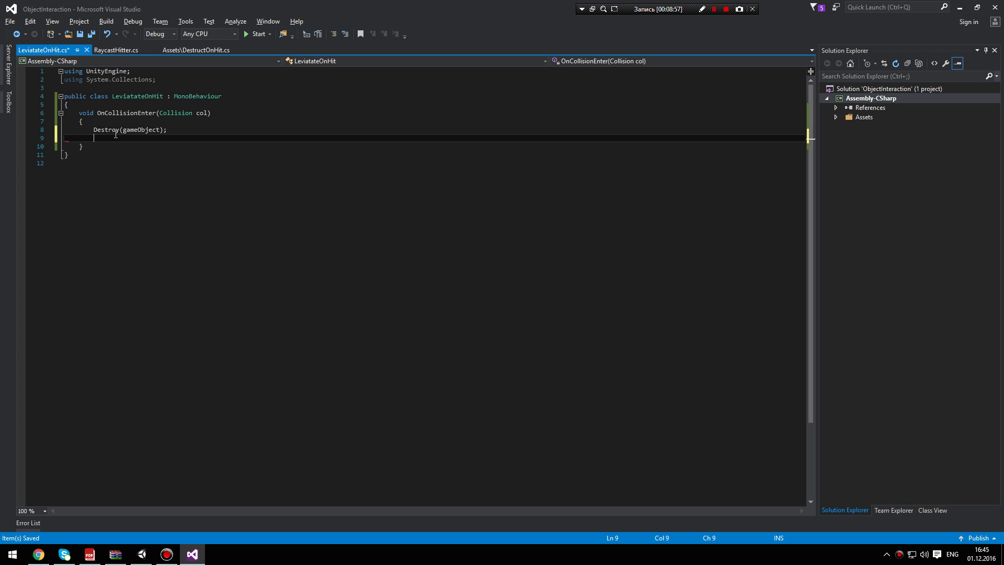
pyautogui.write('col.')
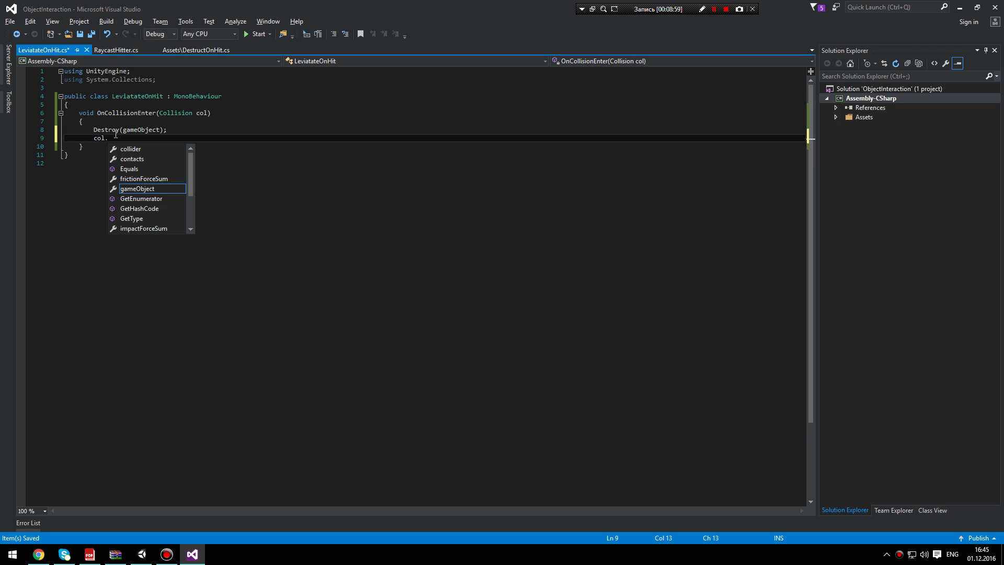
pyautogui.write('collider.')
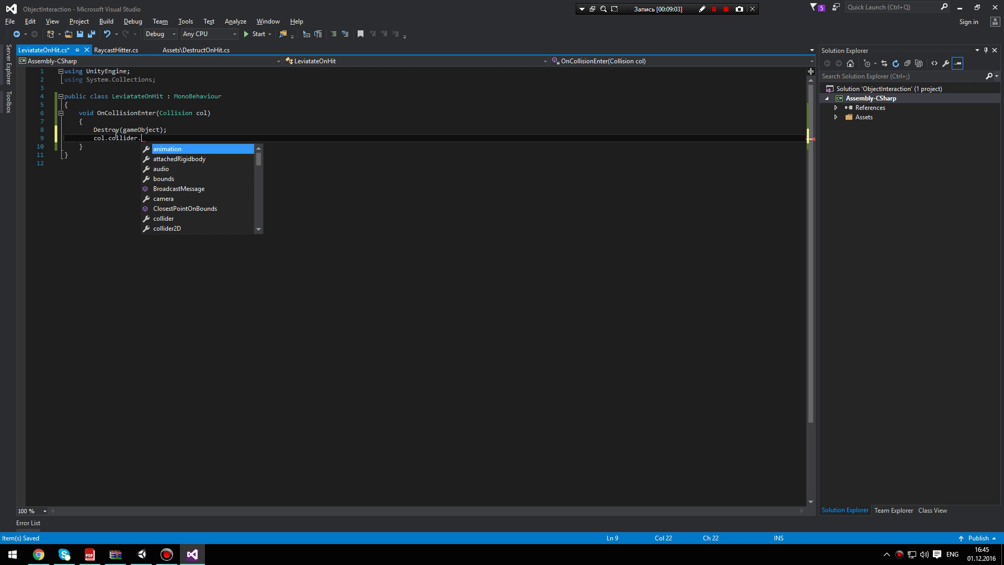
pyautogui.write('gameObject.add<')
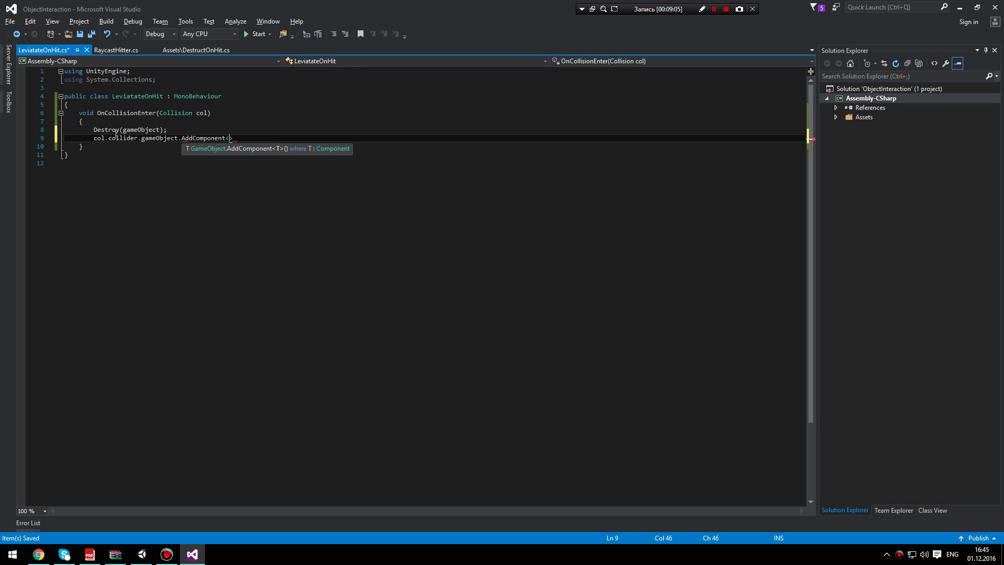
pyautogui.write('Rig>')
pyautogui.write('();')
pyautogui.press('Return')
pyautogui.write('c')
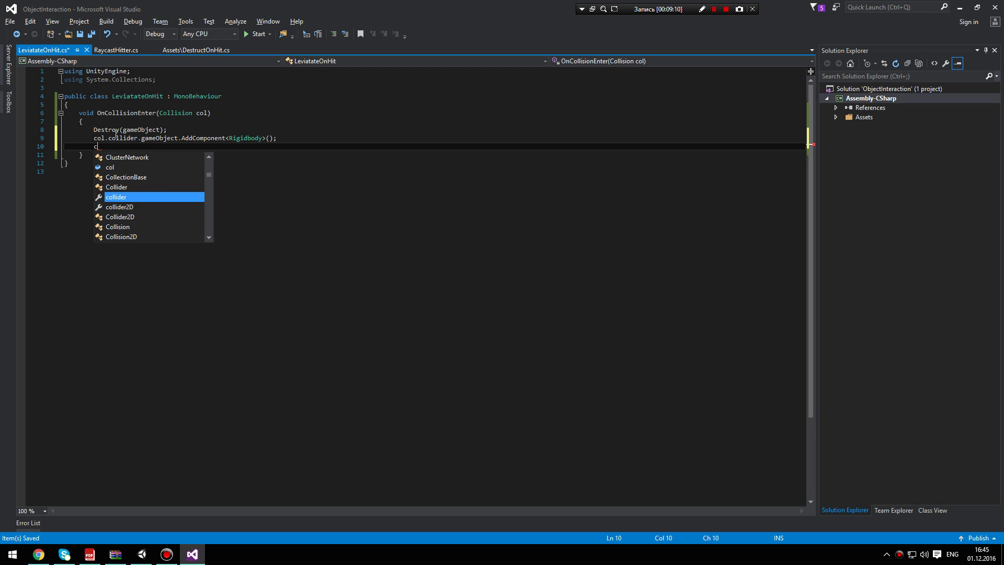
pyautogui.write('ol.collider.ga')
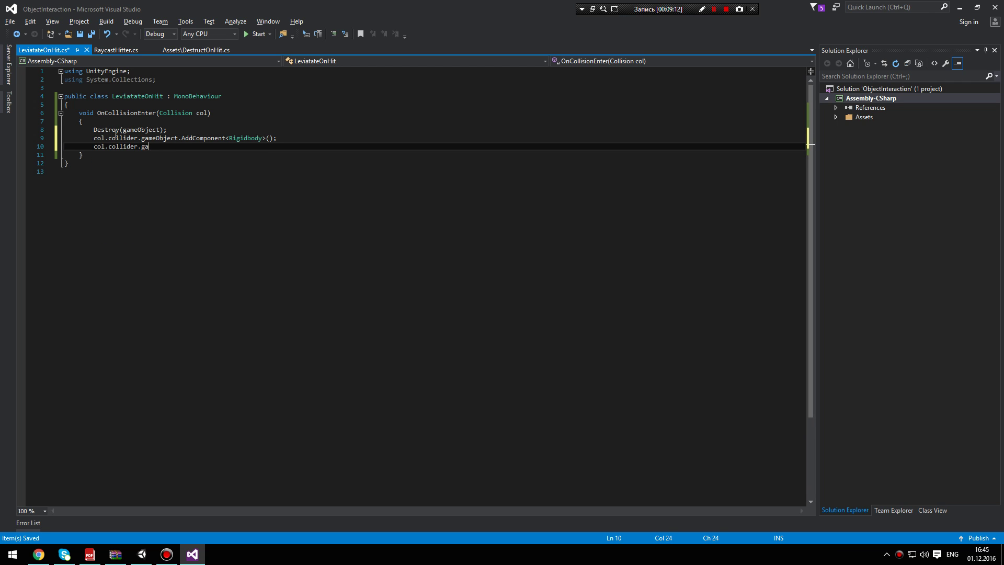
pyautogui.write('meObject.Get')
pyautogui.press('Tab')
pyautogui.write('<')
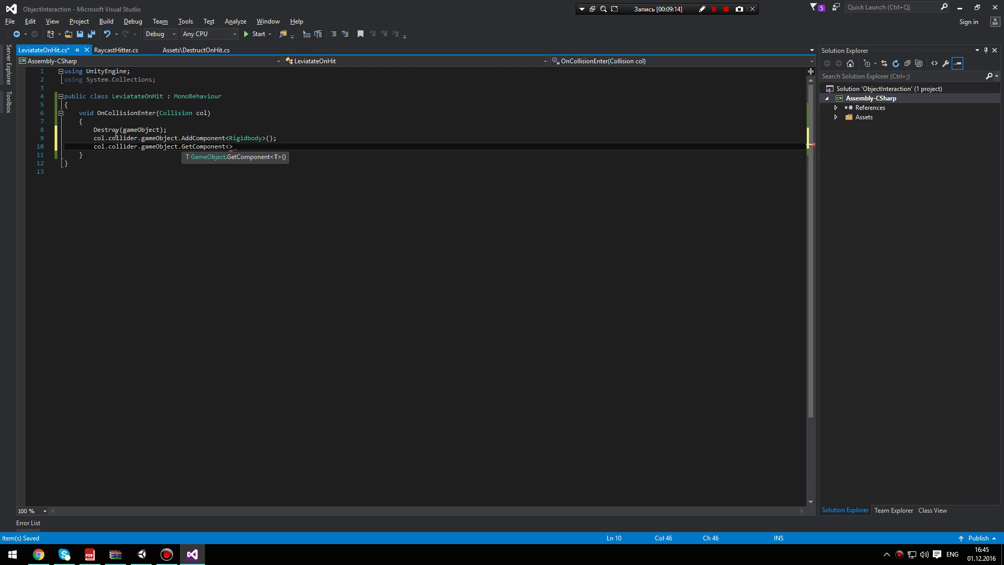
pyautogui.write('Rig')
pyautogui.press('Tab')
pyautogui.write('>().')
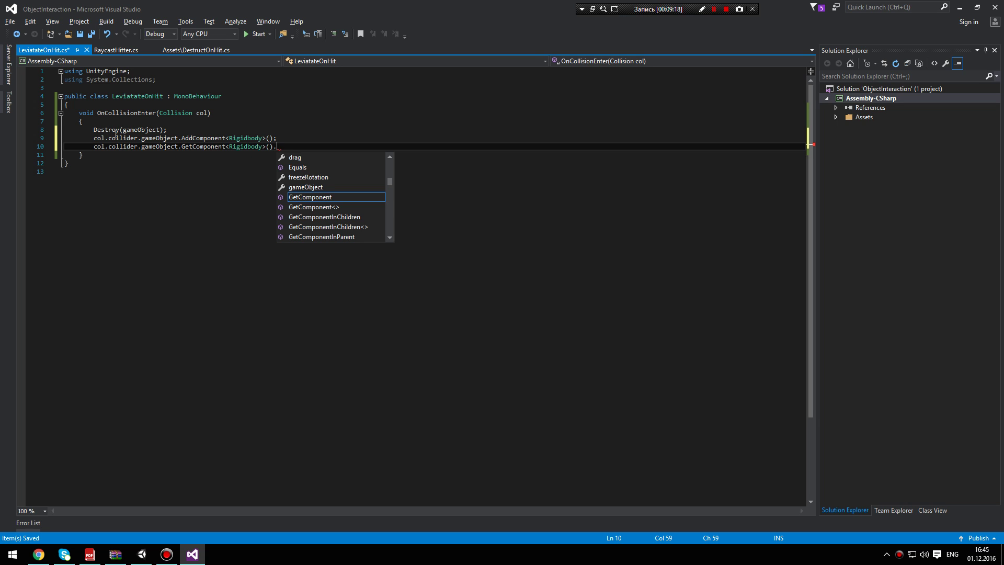
pyautogui.write('use')
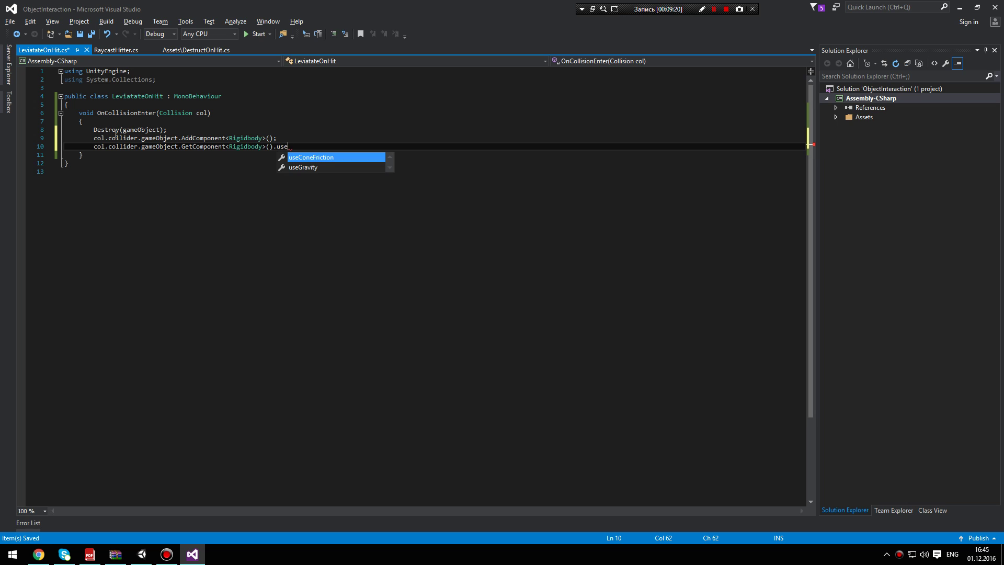
pyautogui.press('Down')
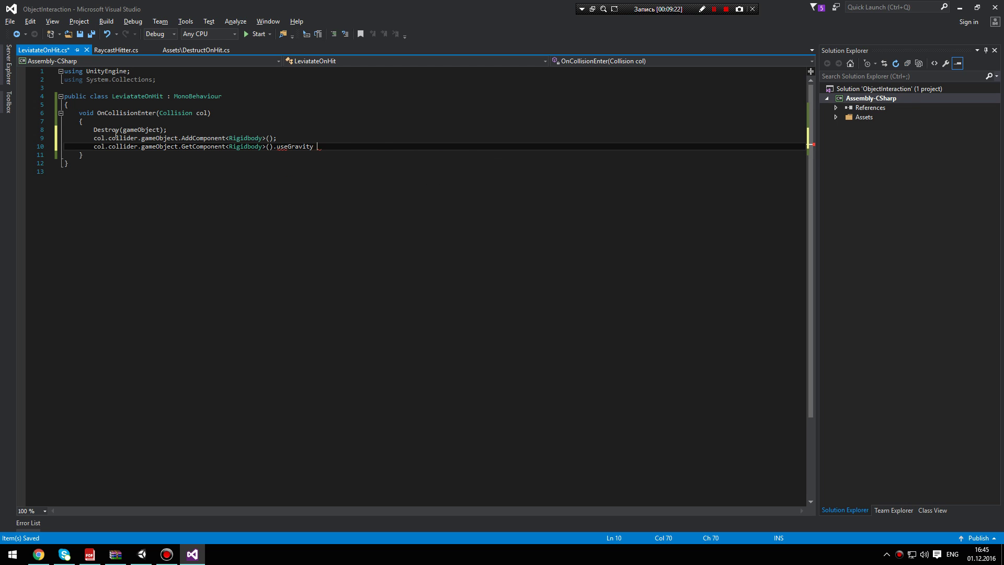
pyautogui.write('= false;')
pyautogui.hotkey('ctrl', 's')
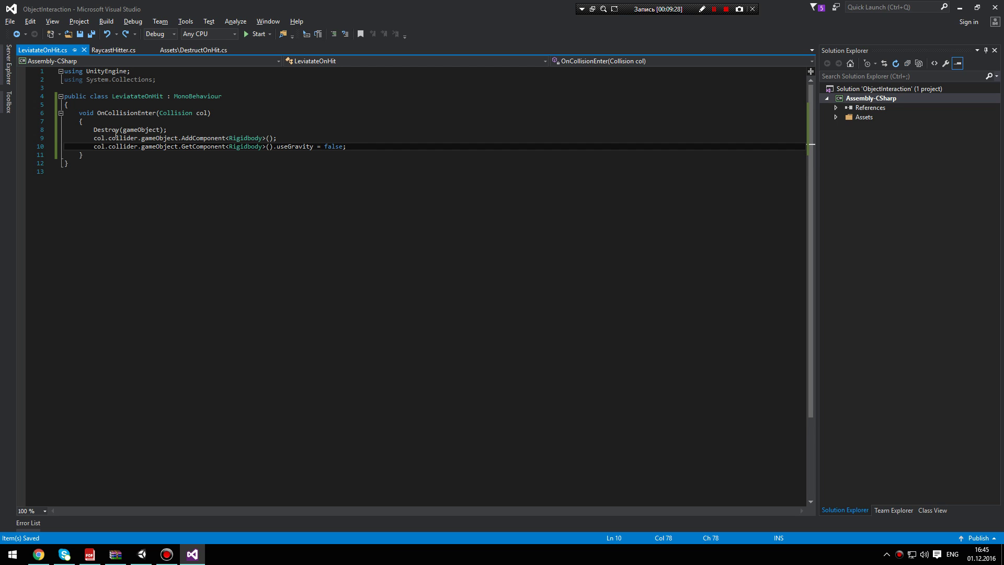
# Step: Add a line applying AddForce(Vector3.up, ForceMode.VelocityChange) to the hitter's Rigidbody and save
pyautogui.press('Return')
pyautogui.write('col.')
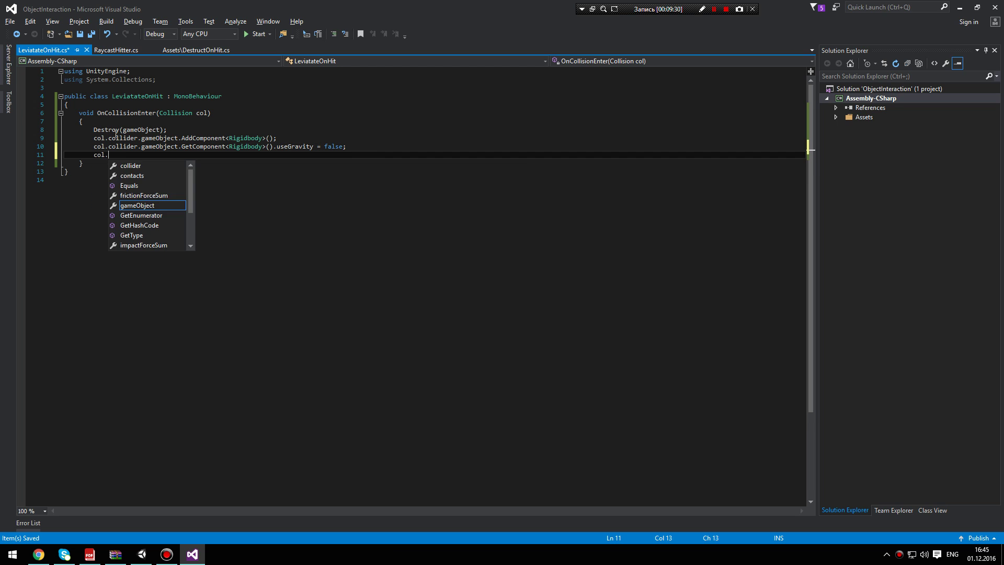
pyautogui.write('collider.ga')
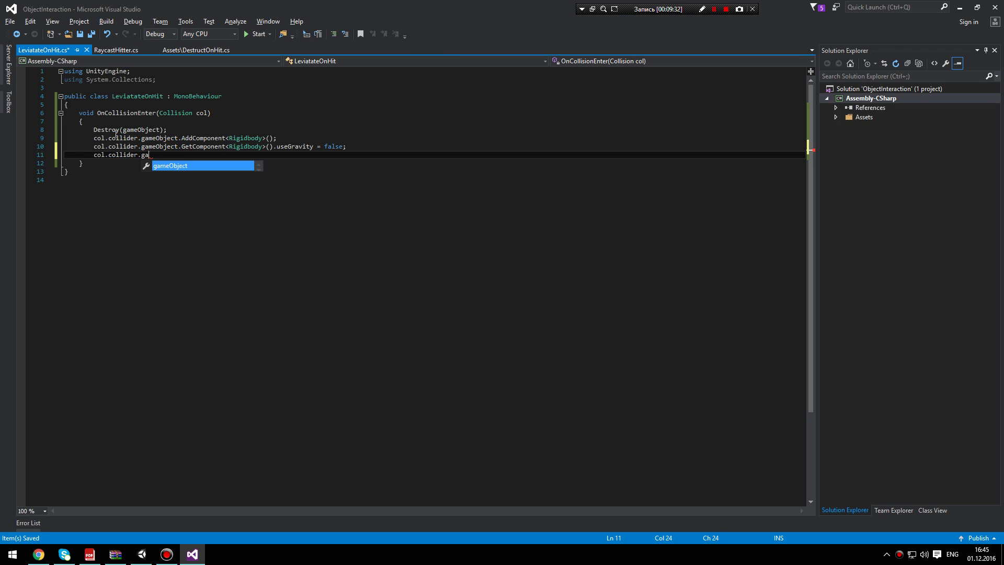
pyautogui.press('Tab')
pyautogui.write('.game')
pyautogui.press('Tab')
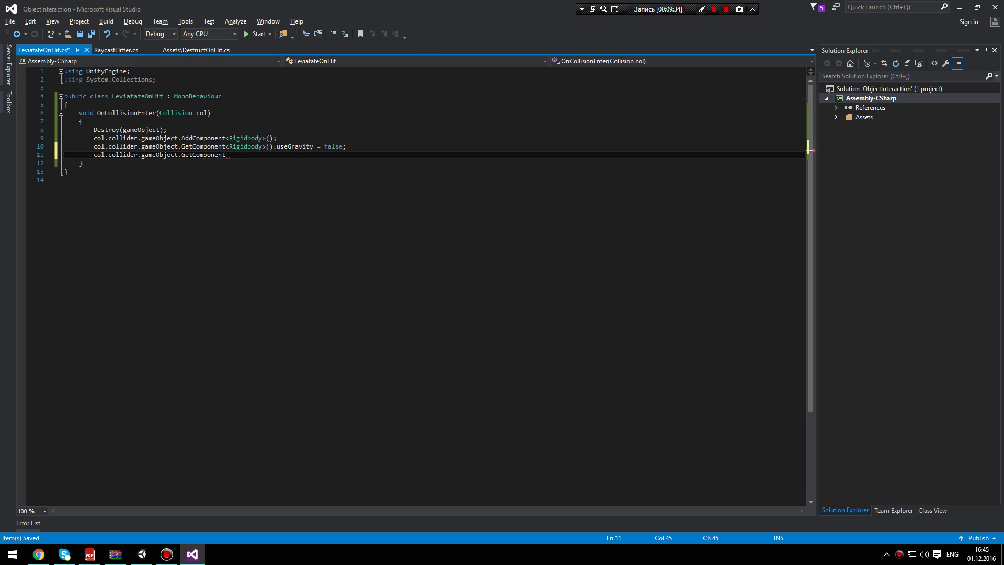
pyautogui.write('<rigi>')
pyautogui.press('Tab')
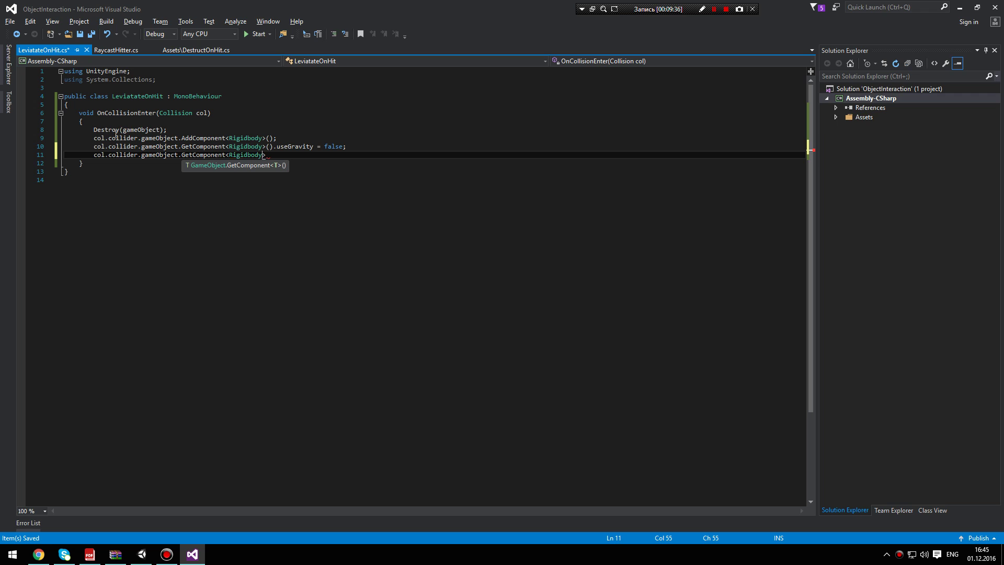
pyautogui.write('*(')
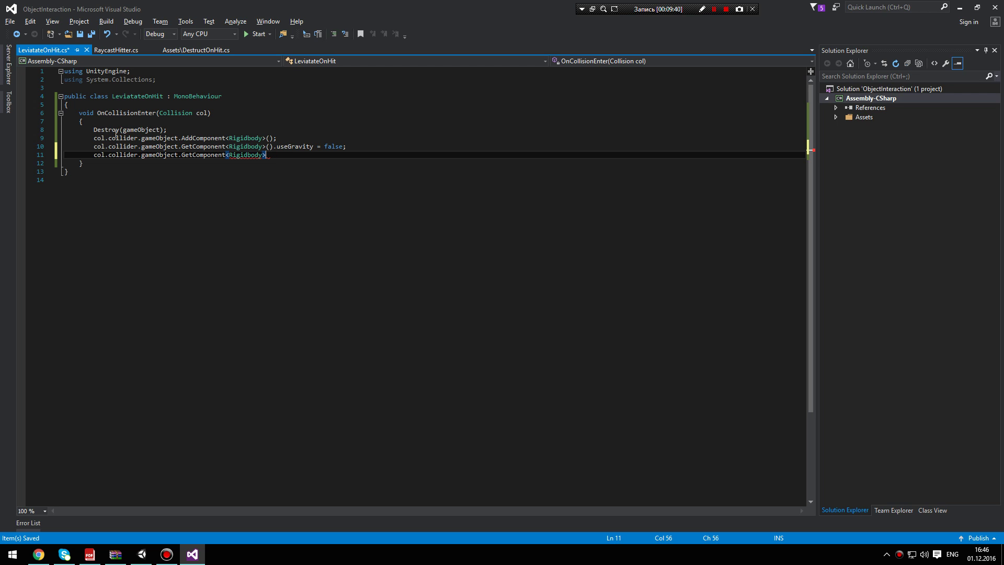
pyautogui.write('*(')
pyautogui.write(').')
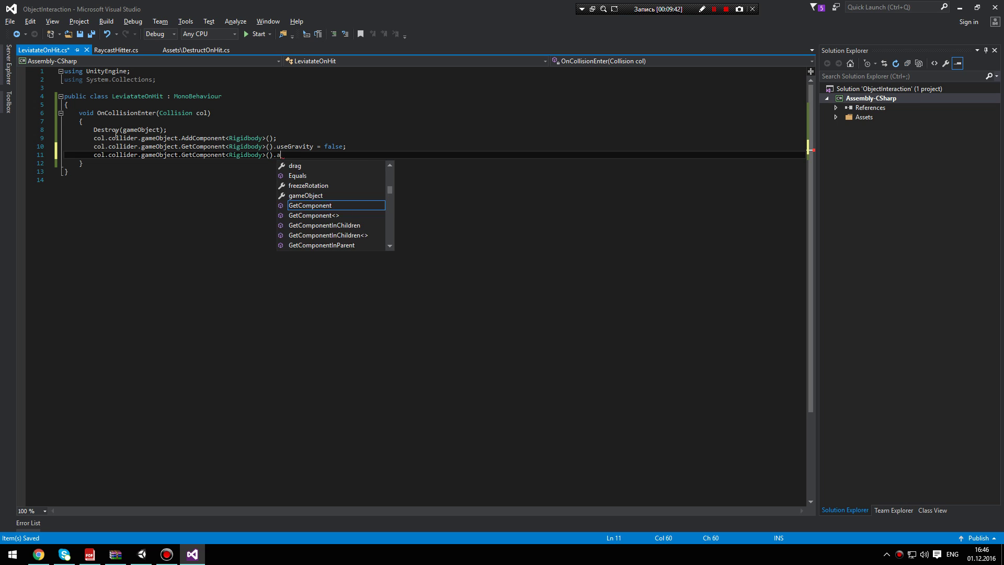
pyautogui.write('ad')
pyautogui.press('Down')
pyautogui.press('Tab')
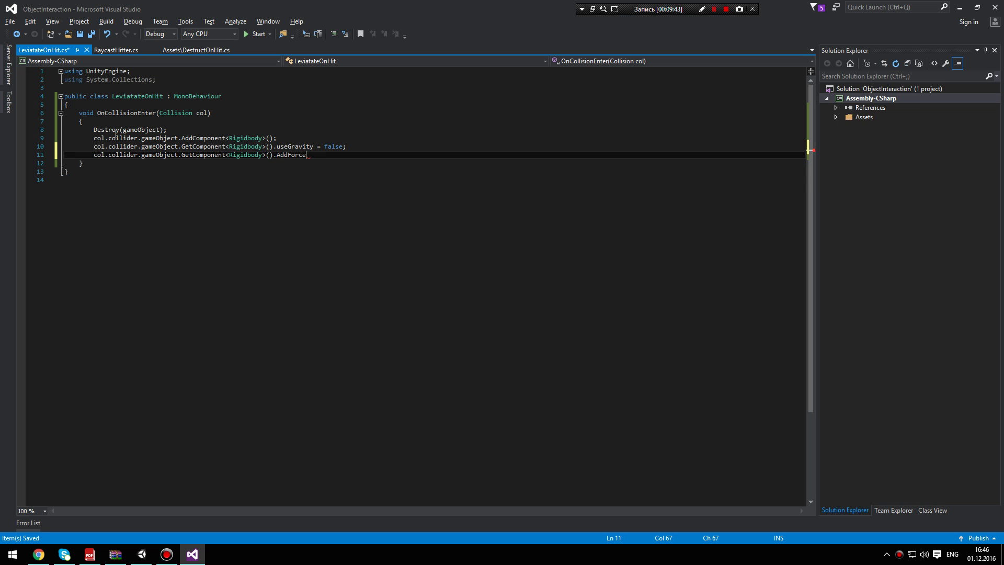
pyautogui.write('(')
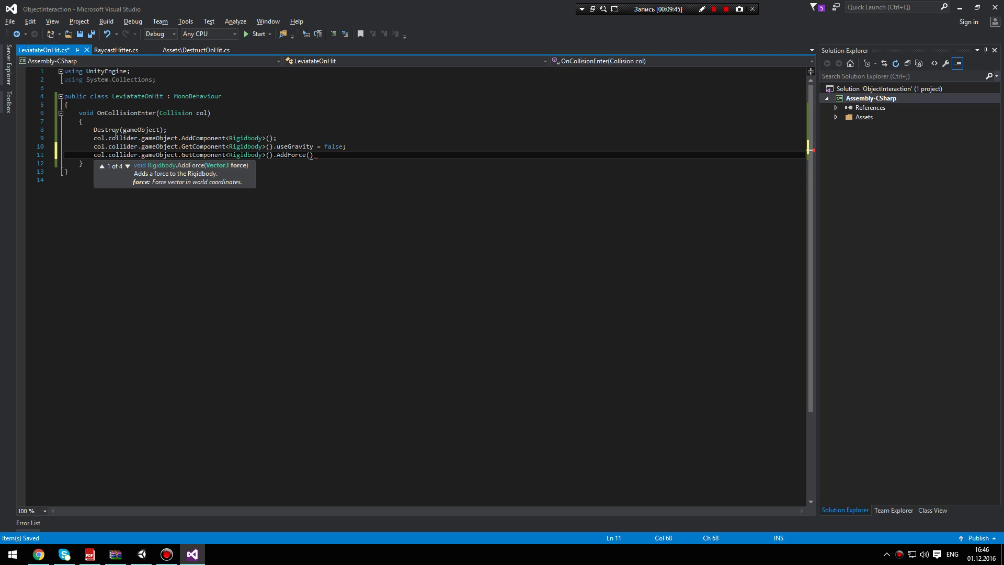
pyautogui.write('vec')
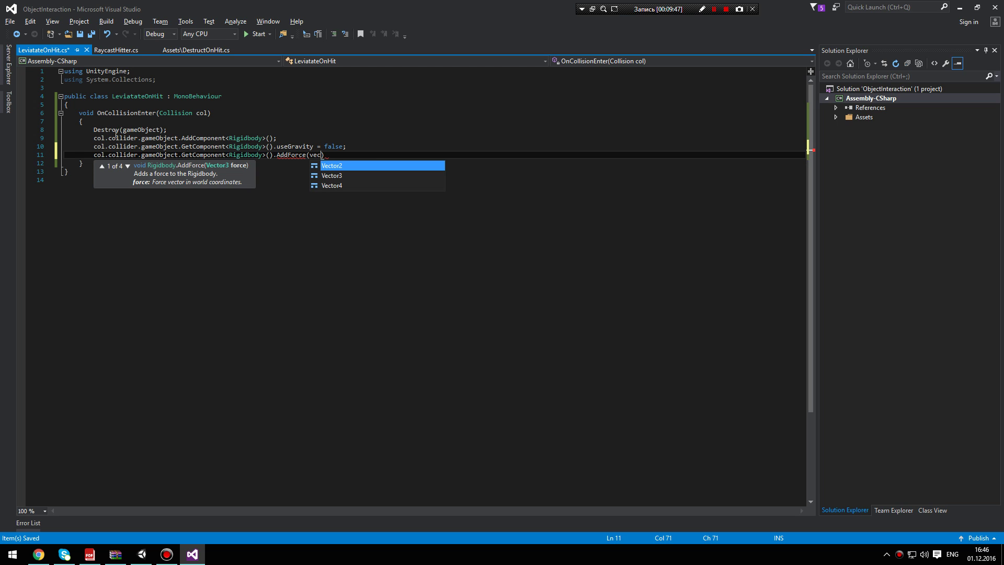
pyautogui.press('Tab')
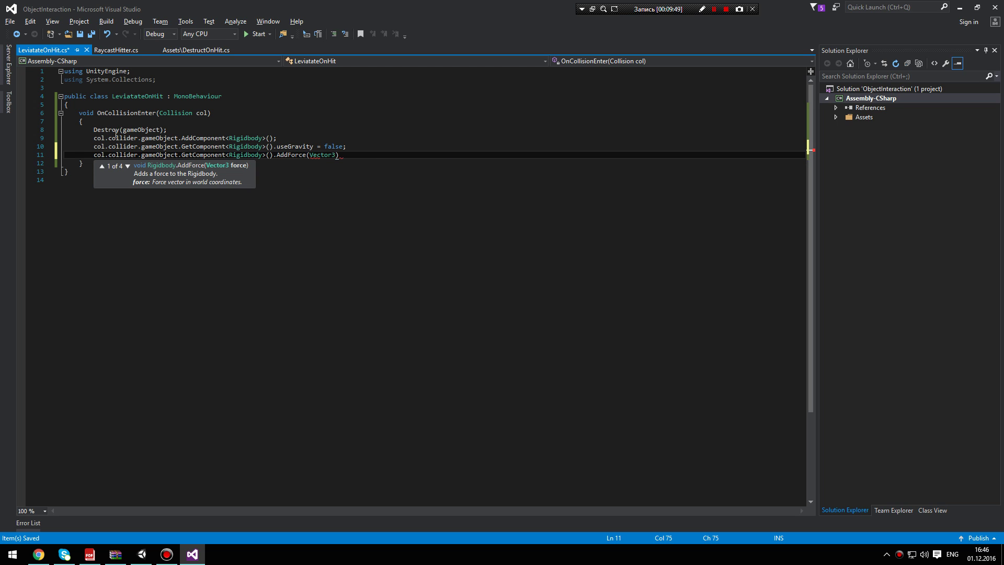
pyautogui.write('.up')
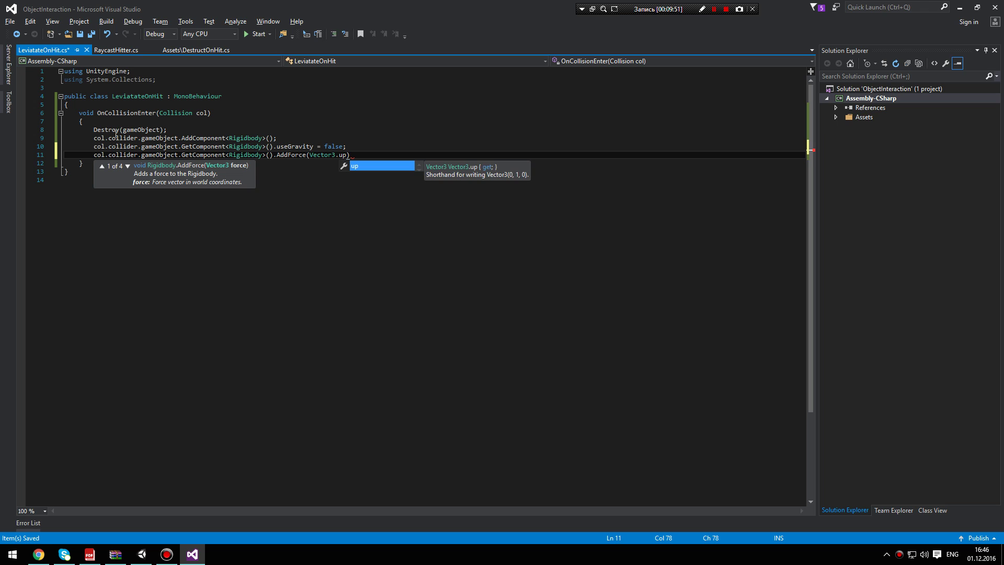
pyautogui.write(', fo')
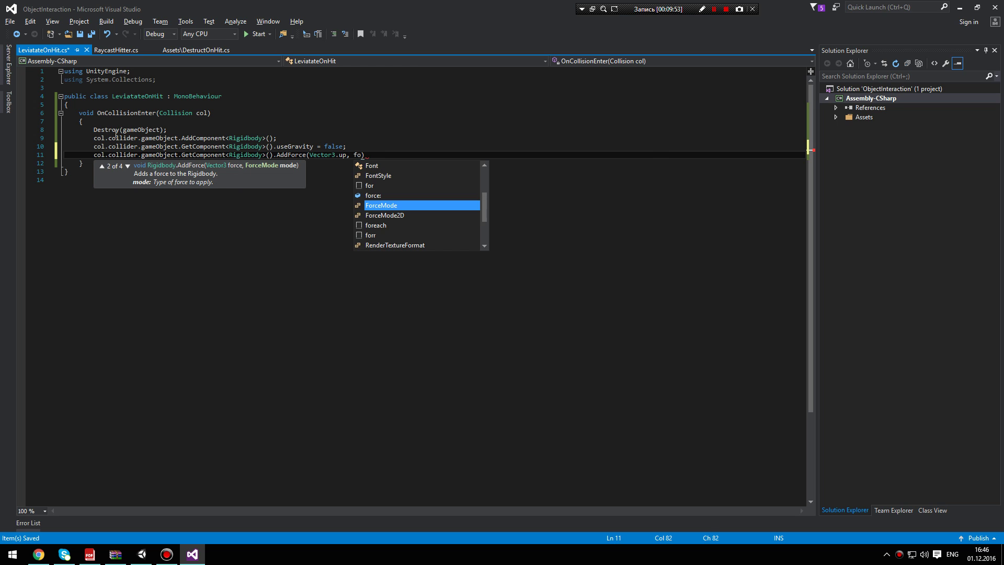
pyautogui.press('Tab')
pyautogui.write('.')
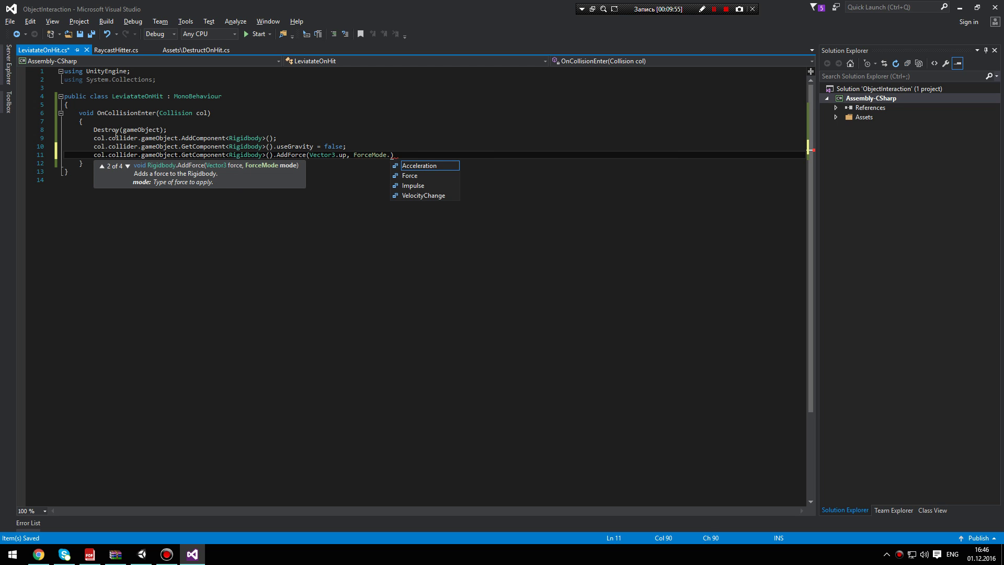
pyautogui.press('Down')
pyautogui.press('Down')
pyautogui.press('Down')
pyautogui.press('Tab')
pyautogui.write(');')
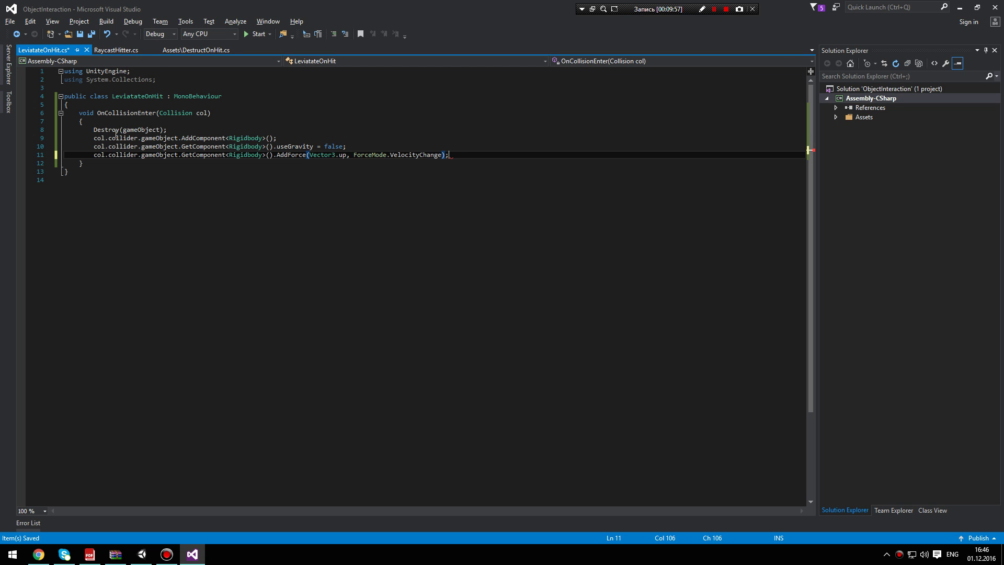
pyautogui.hotkey('ctrl', 's')
# Step: Make a middle and a right-column cube green, attaching LeviatateOnHit to the right one
pyautogui.hotkey('alt', 'Tab')
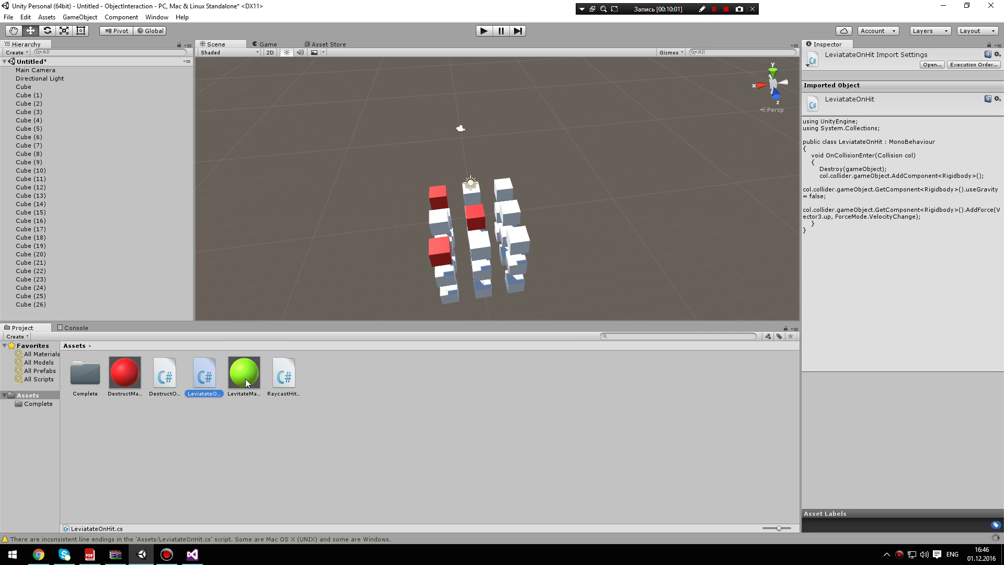
pyautogui.moveTo(246, 382); pyautogui.dragTo(486, 243)
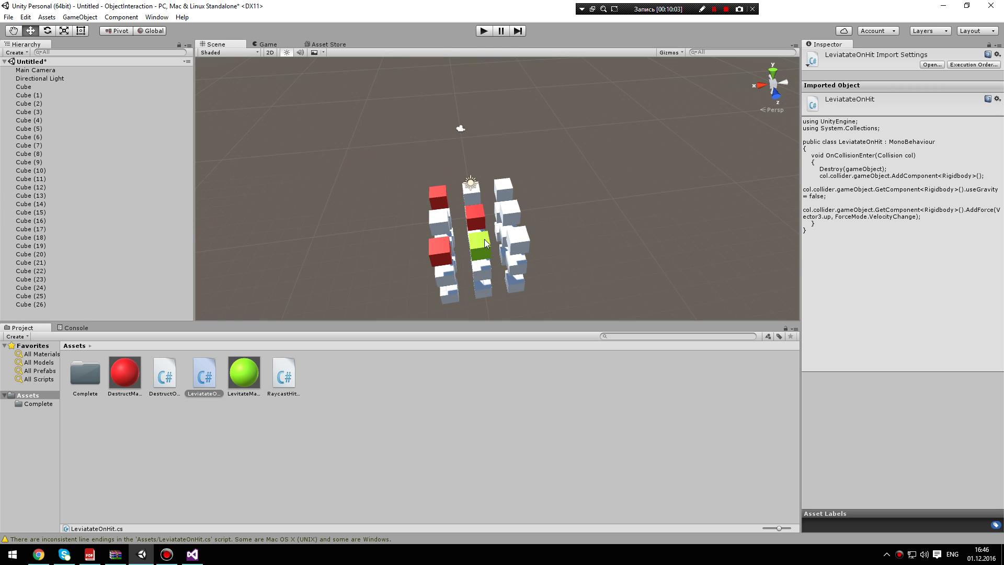
pyautogui.moveTo(242, 380); pyautogui.dragTo(515, 243)
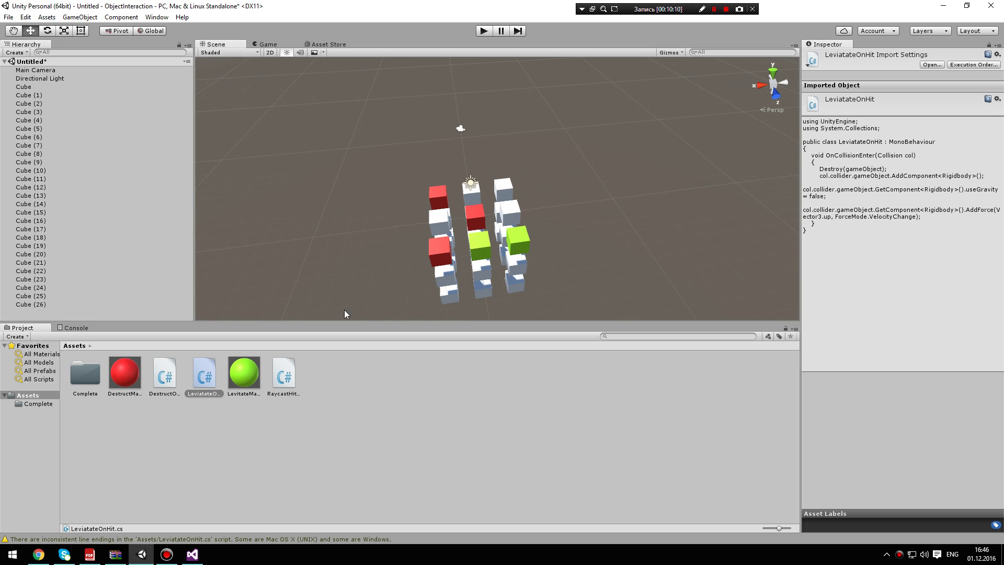
pyautogui.moveTo(203, 387); pyautogui.dragTo(521, 248)
pyautogui.click(479, 250)
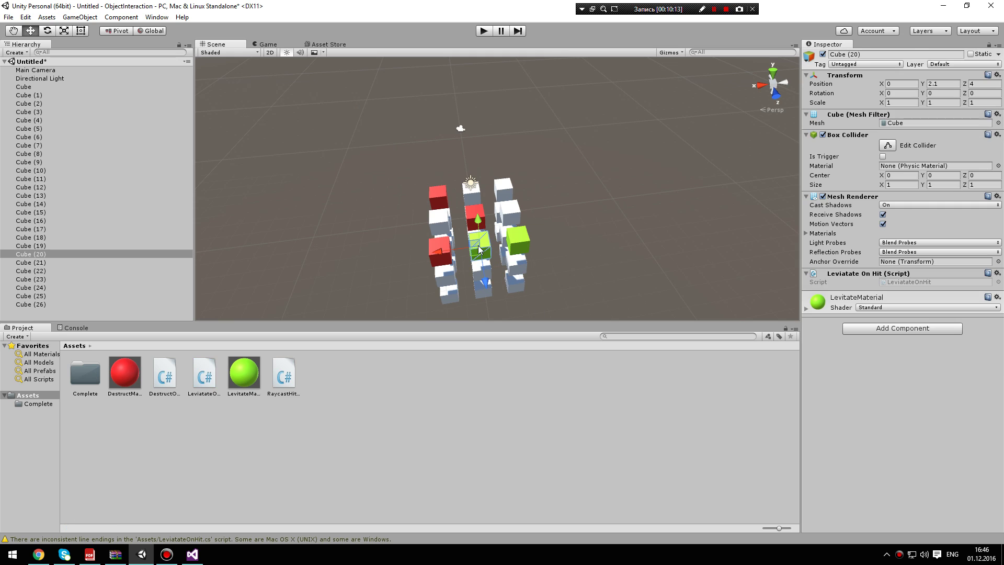
pyautogui.click(517, 244)
# Step: Make the top back-right cube green too and view the grid through the game camera
pyautogui.click(265, 45)
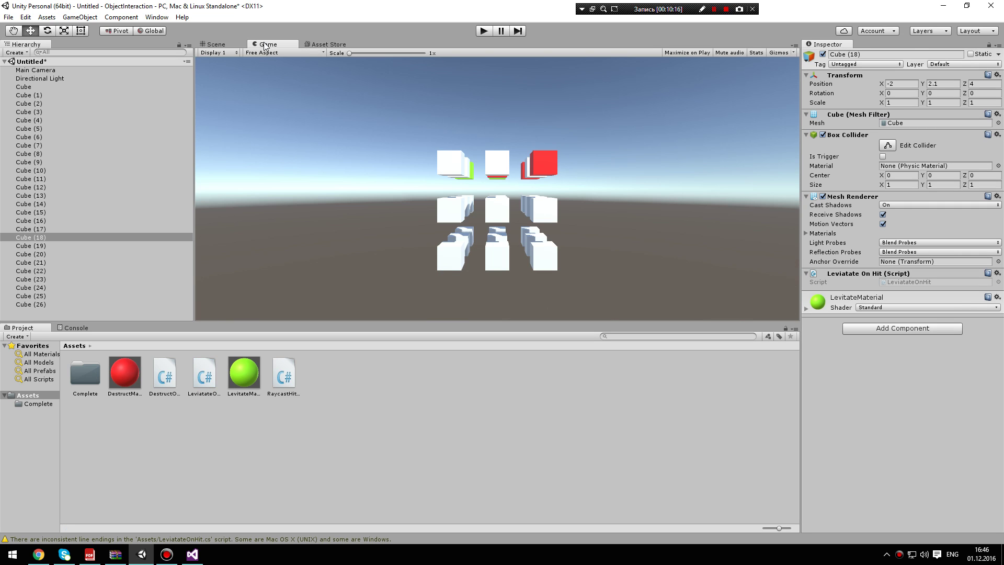
pyautogui.click(208, 46)
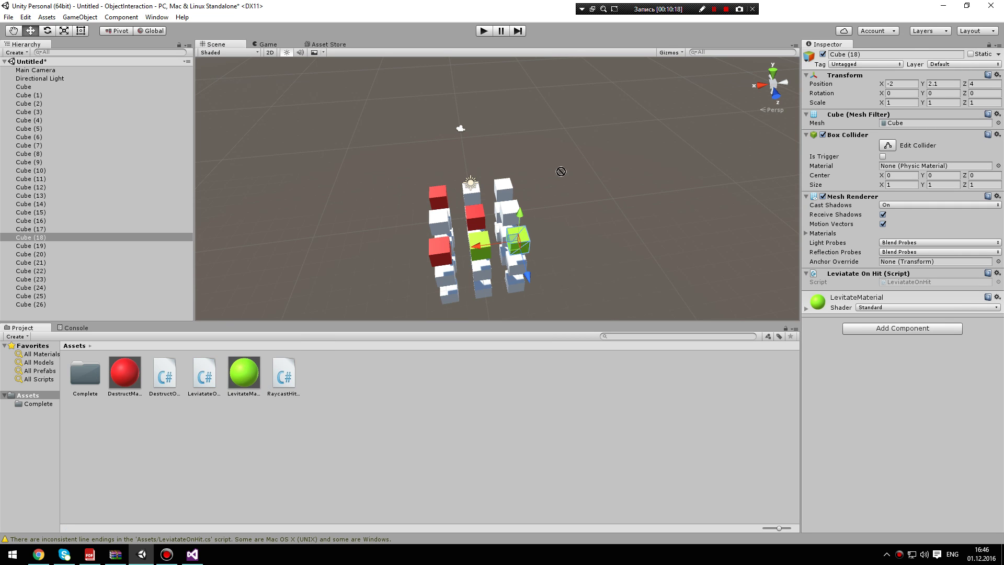
pyautogui.moveTo(243, 383); pyautogui.dragTo(504, 189)
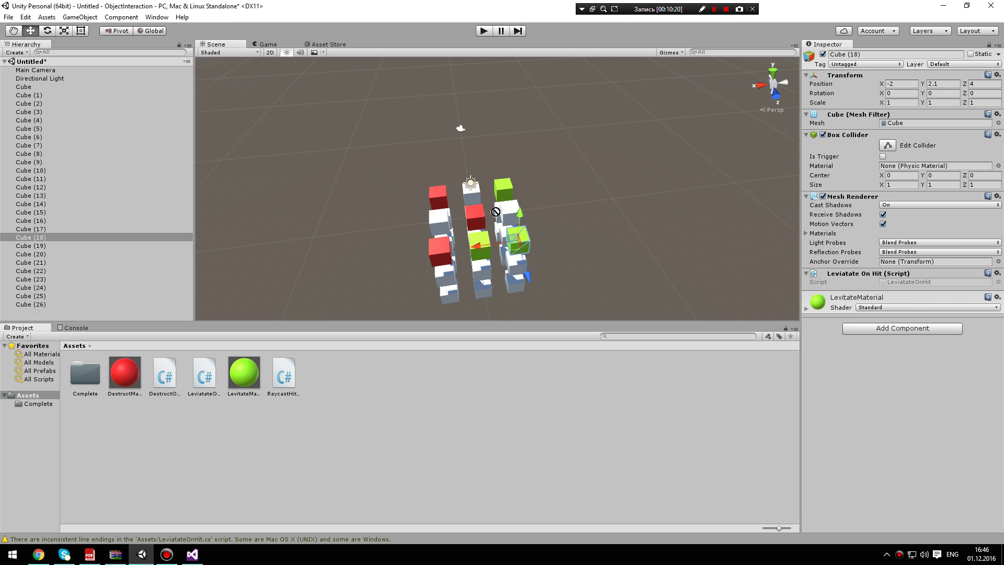
pyautogui.click(266, 45)
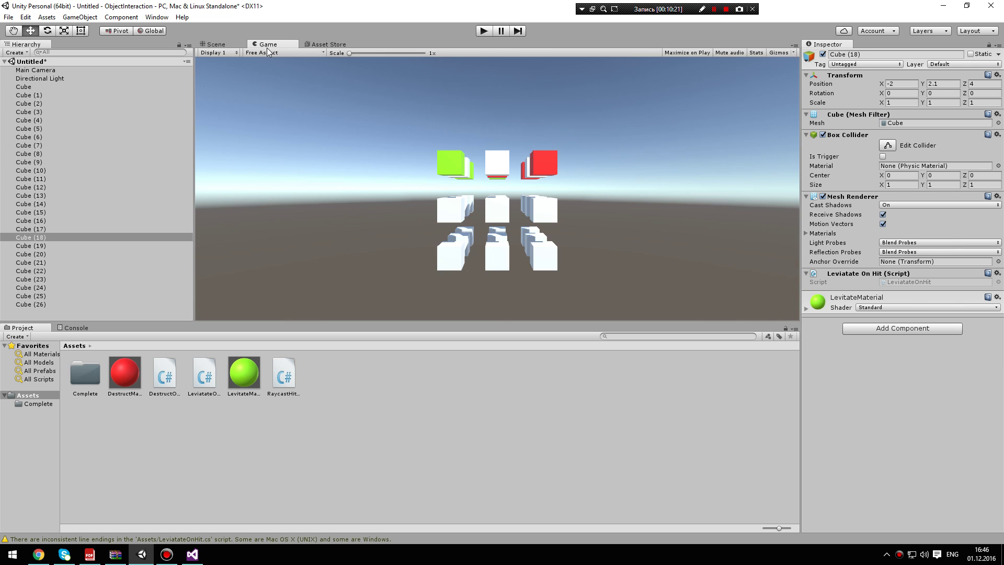
# Step: Play the scene and shoot two green and several red cubes, then watch from the Scene view
pyautogui.click(486, 31)
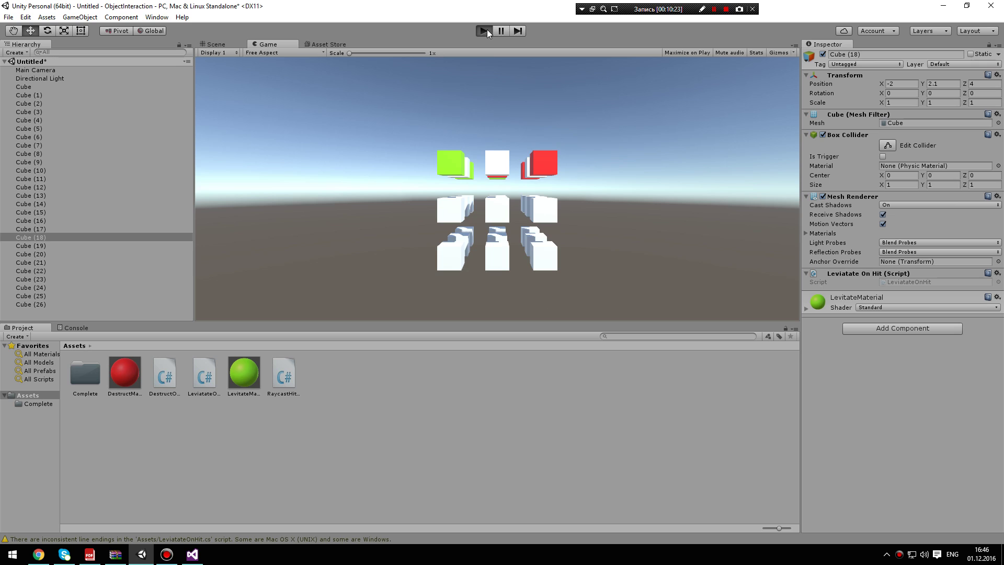
pyautogui.click(455, 165)
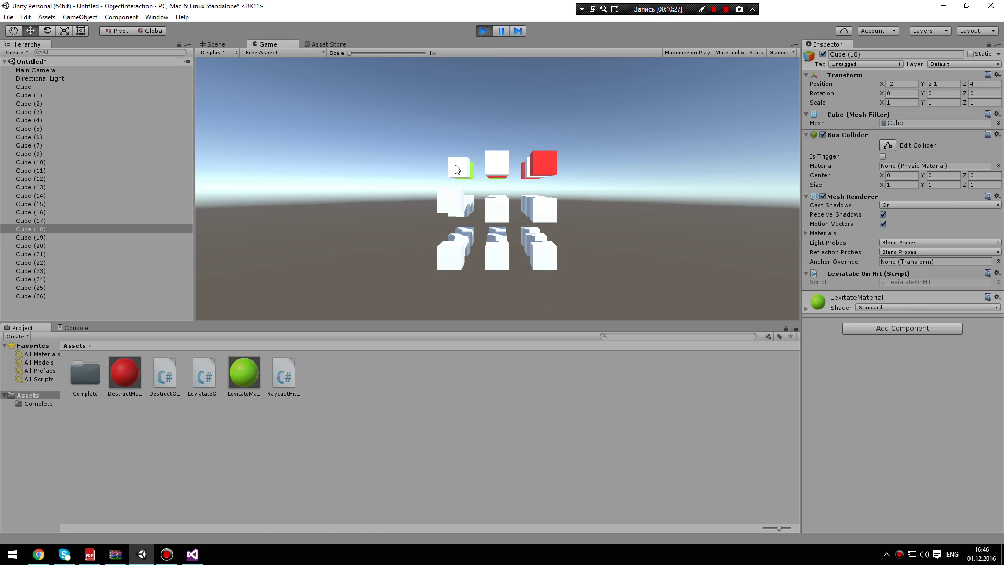
pyautogui.click(473, 174)
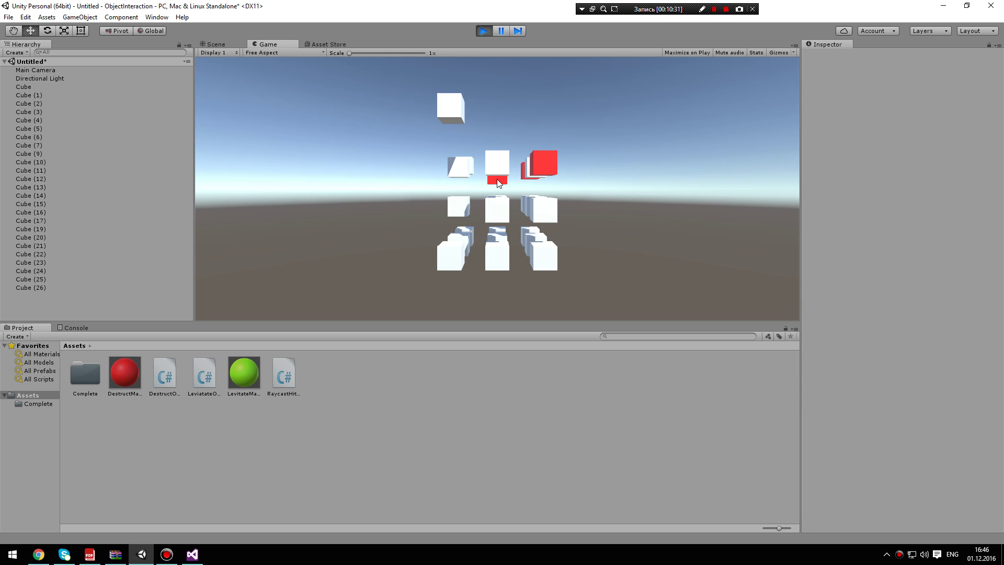
pyautogui.click(499, 180)
pyautogui.click(541, 182)
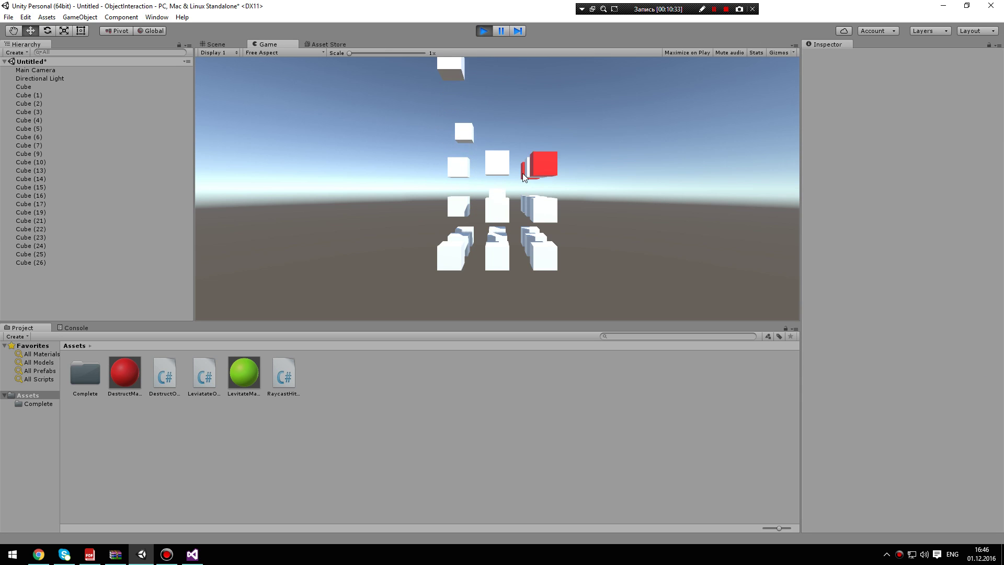
pyautogui.click(522, 173)
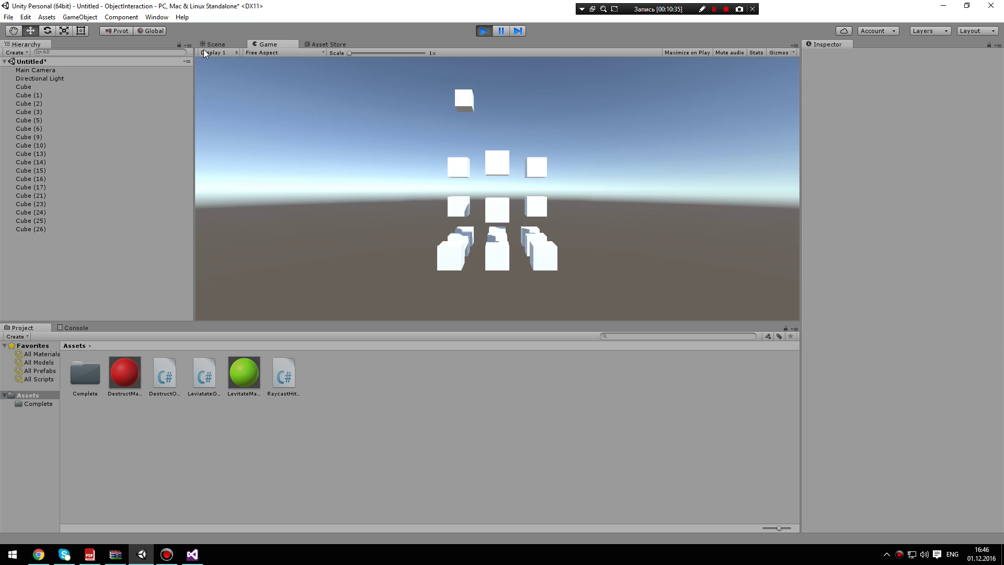
pyautogui.click(216, 44)
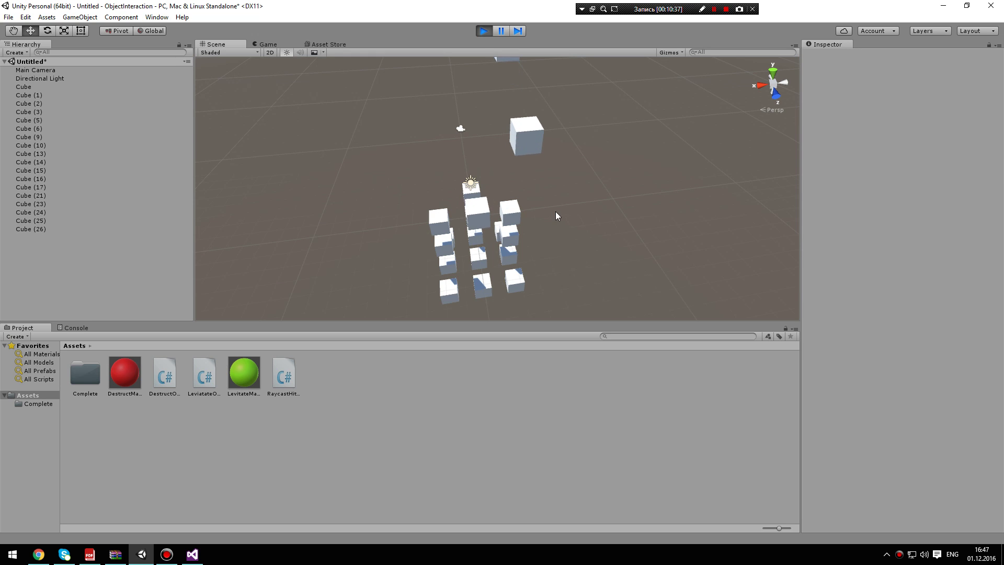
# Step: Select floating Cube (23) and toggle its Rigidbody Use Gravity on, then back off
pyautogui.moveTo(570, 204)
pyautogui.mouseDown(button='right')
pyautogui.moveTo(568, 70)
pyautogui.moveTo(645, 129)
pyautogui.moveTo(469, 236)
pyautogui.mouseUp(button='right')
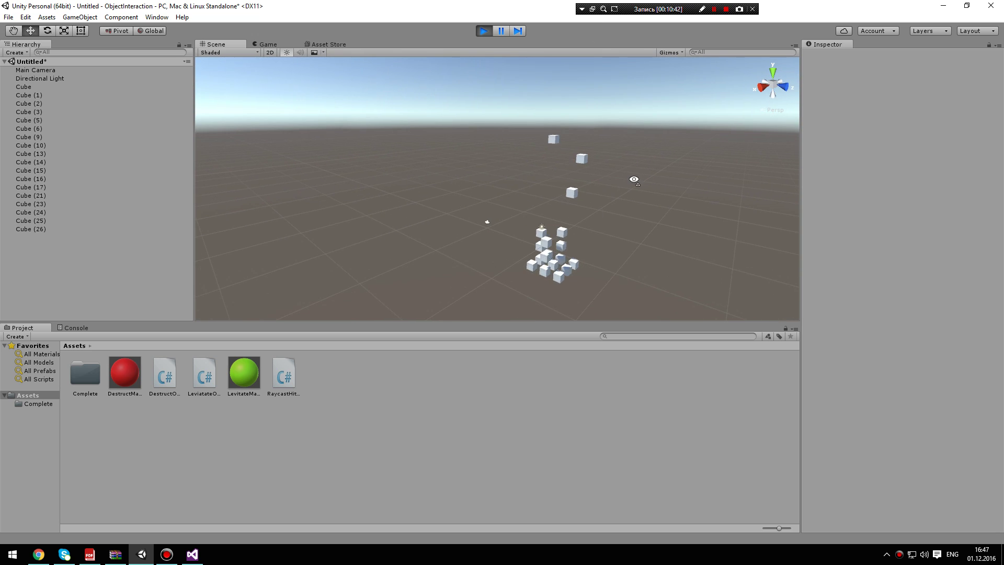
pyautogui.click(468, 231)
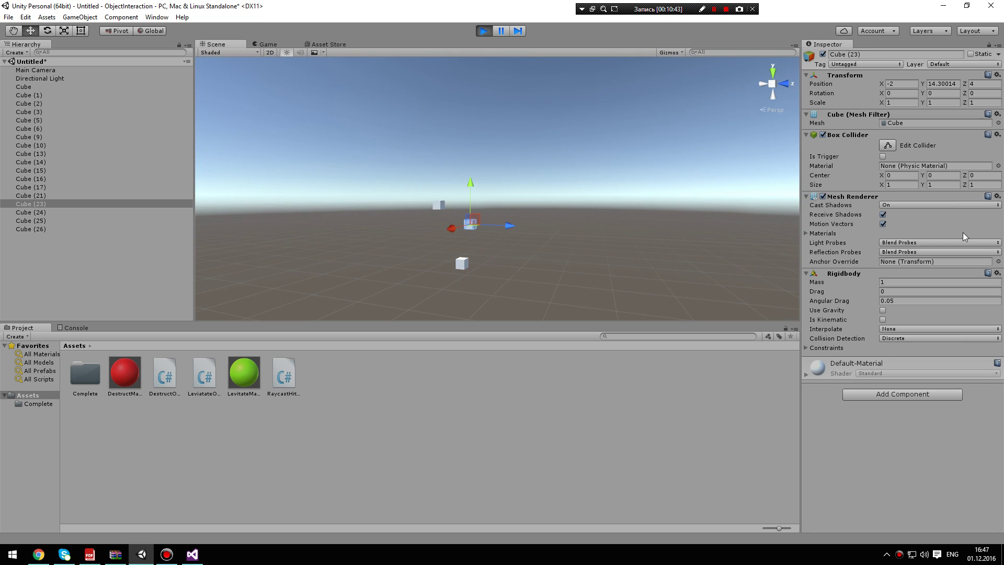
pyautogui.click(883, 310)
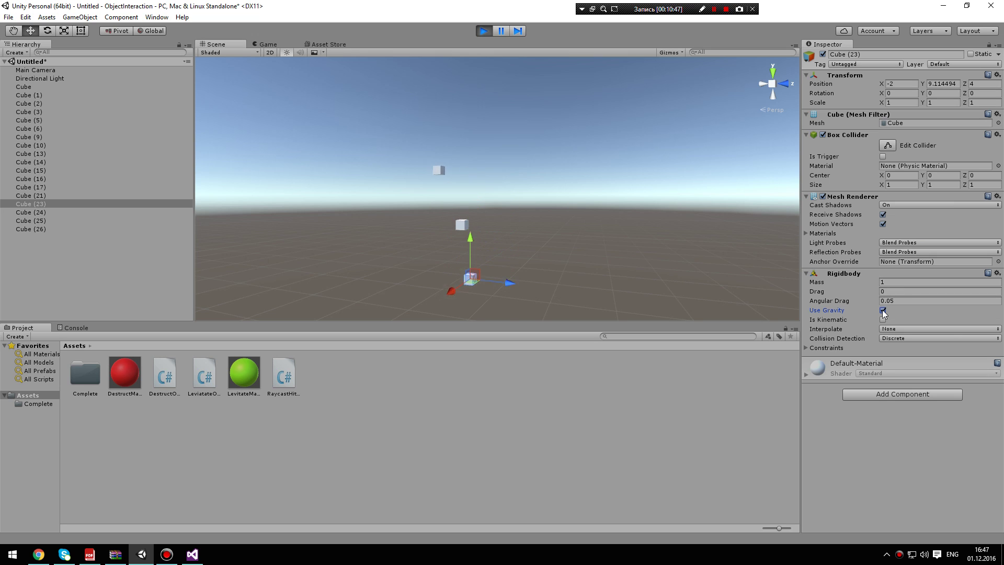
pyautogui.click(883, 310)
# Step: Fly the Scene camera around to inspect the cubes hovering above the grid
pyautogui.moveTo(714, 289); pyautogui.dragTo(648, 365, button='right')
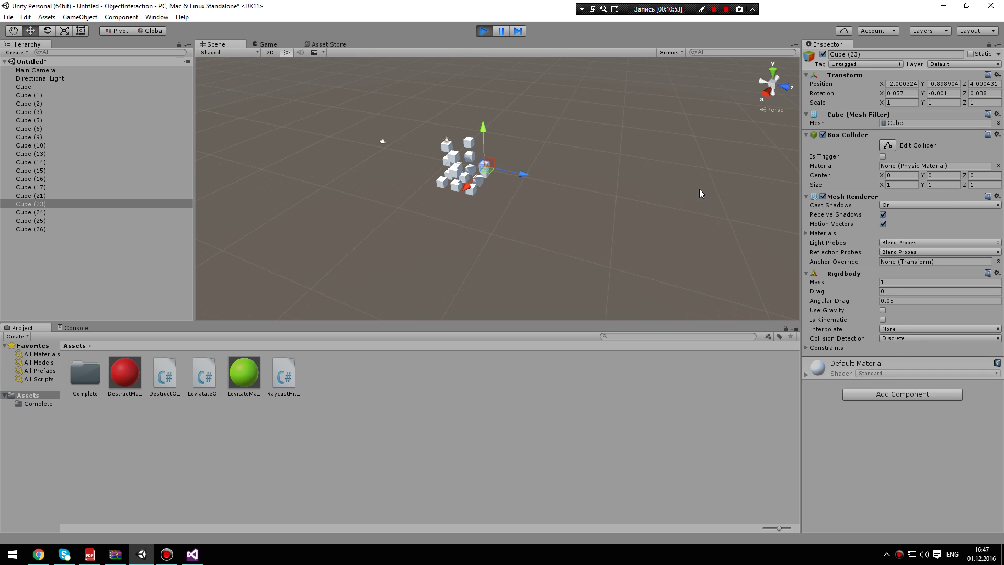
pyautogui.moveTo(528, 256)
pyautogui.mouseDown(button='right')
pyautogui.moveTo(528, 192)
pyautogui.moveTo(537, 188)
pyautogui.moveTo(513, 187)
pyautogui.moveTo(654, 175)
pyautogui.mouseUp(button='right')
pyautogui.press('w')
pyautogui.press('s')
pyautogui.press('w')
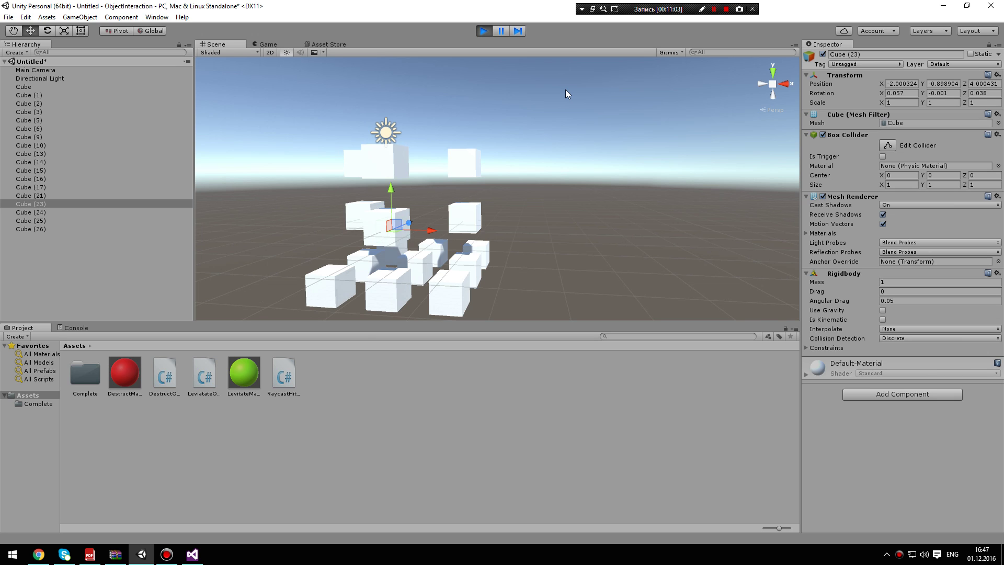
pyautogui.click(201, 561)
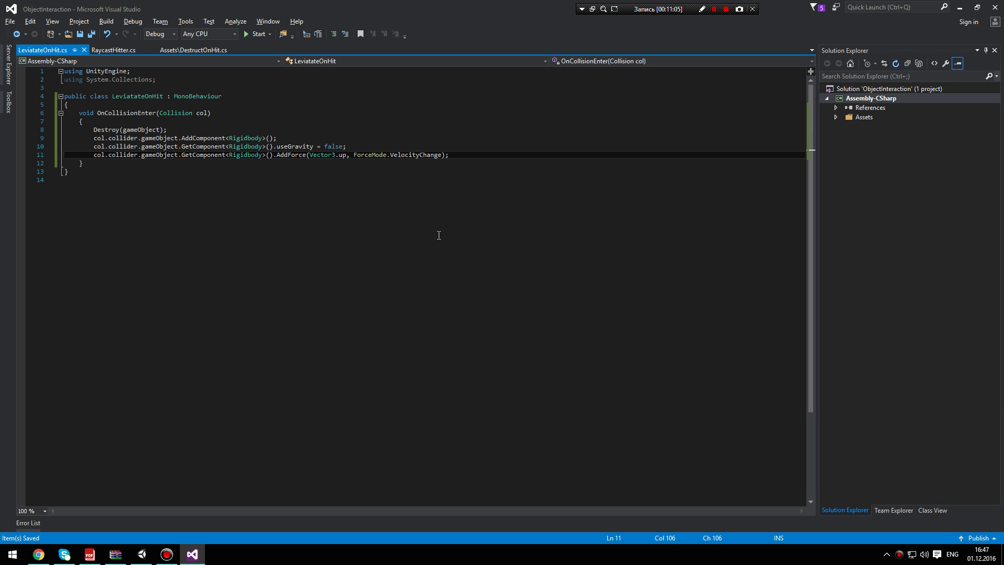
pyautogui.click(167, 555)
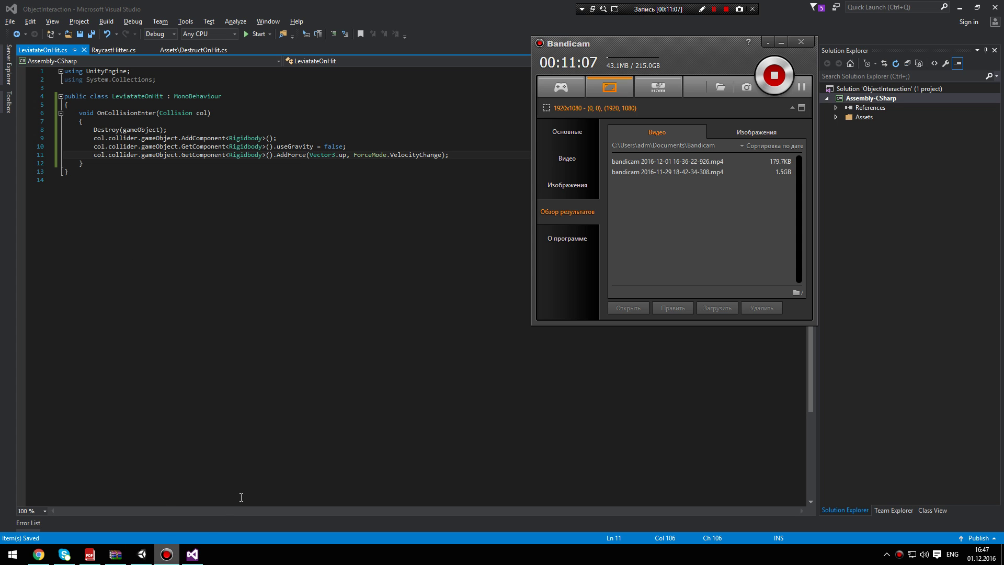
pyautogui.click(141, 556)
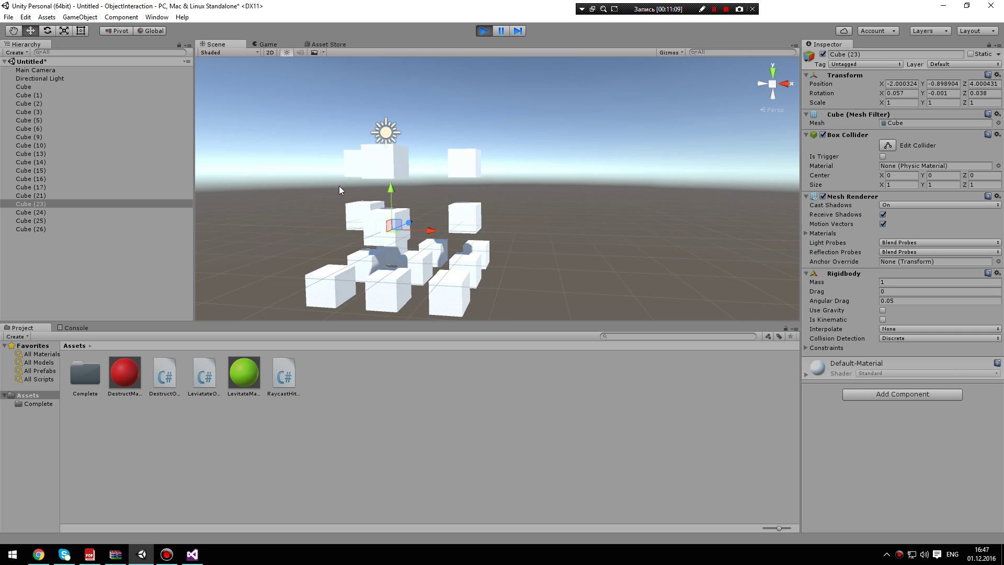